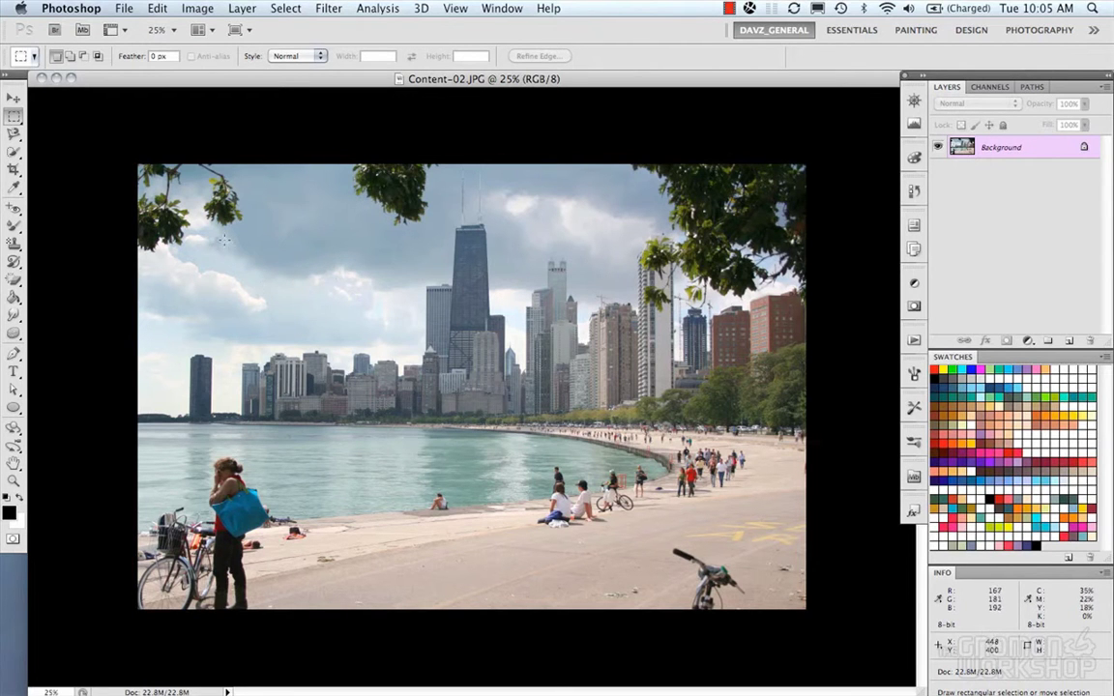
# Step: Select a rectangular area of sky beside the tallest tower, about 1000 by 560 pixels
pyautogui.moveTo(224, 239); pyautogui.dragTo(417, 346)
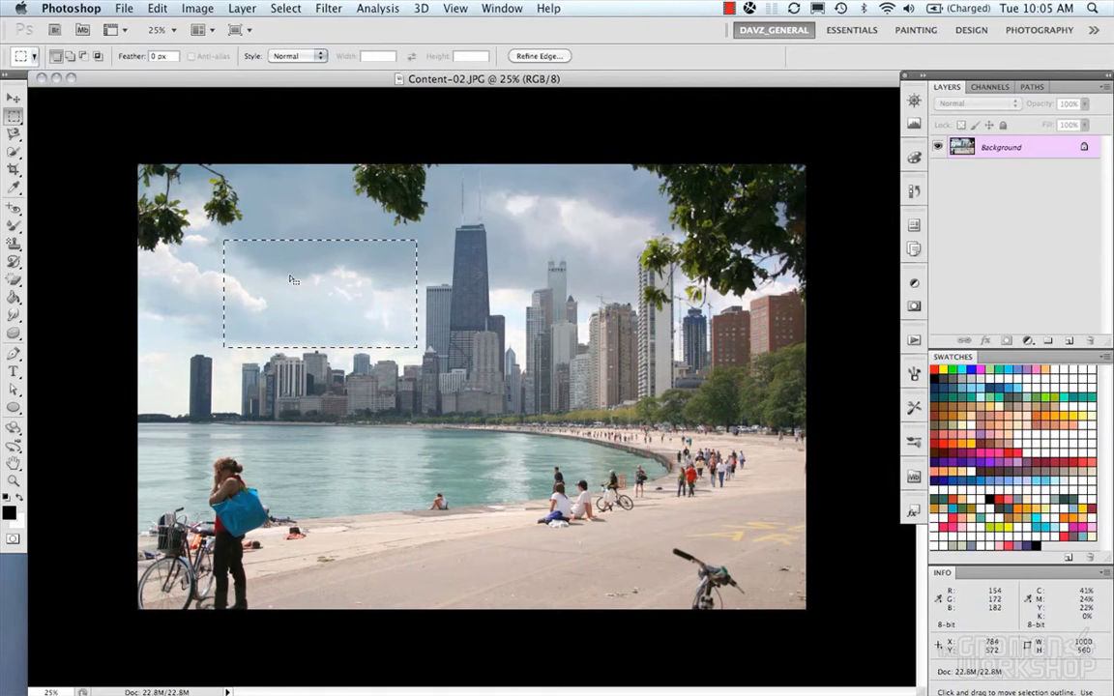
# Step: Examine the Fill command's content and blending options for the selected sky area without applying a fill
pyautogui.click(163, 8)
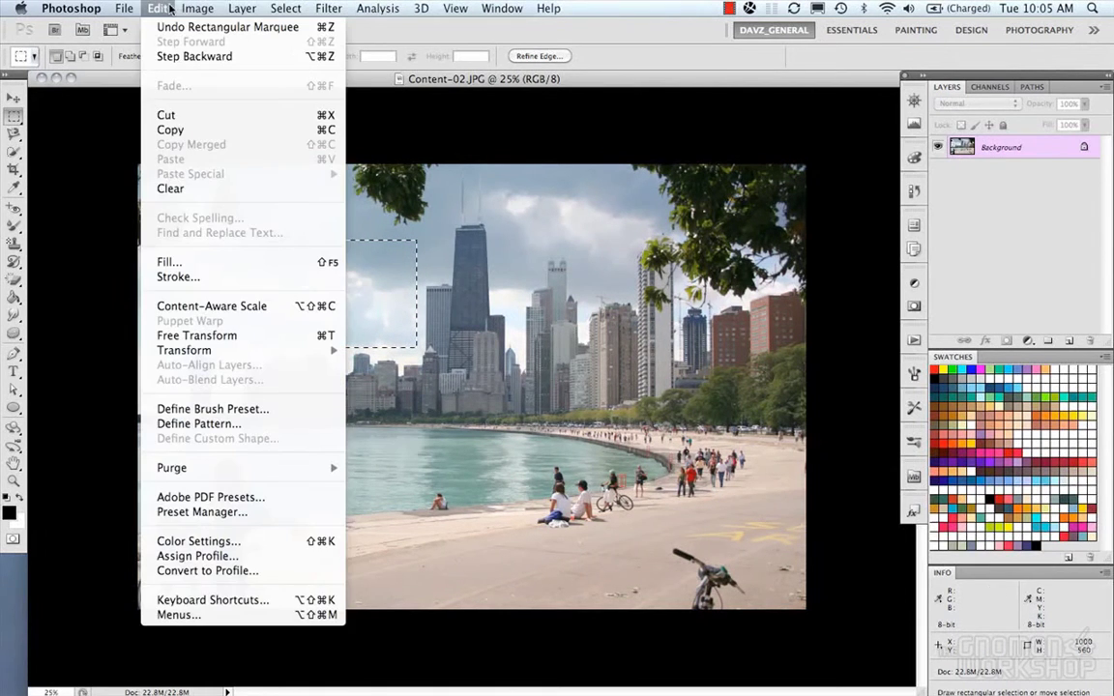
pyautogui.click(206, 261)
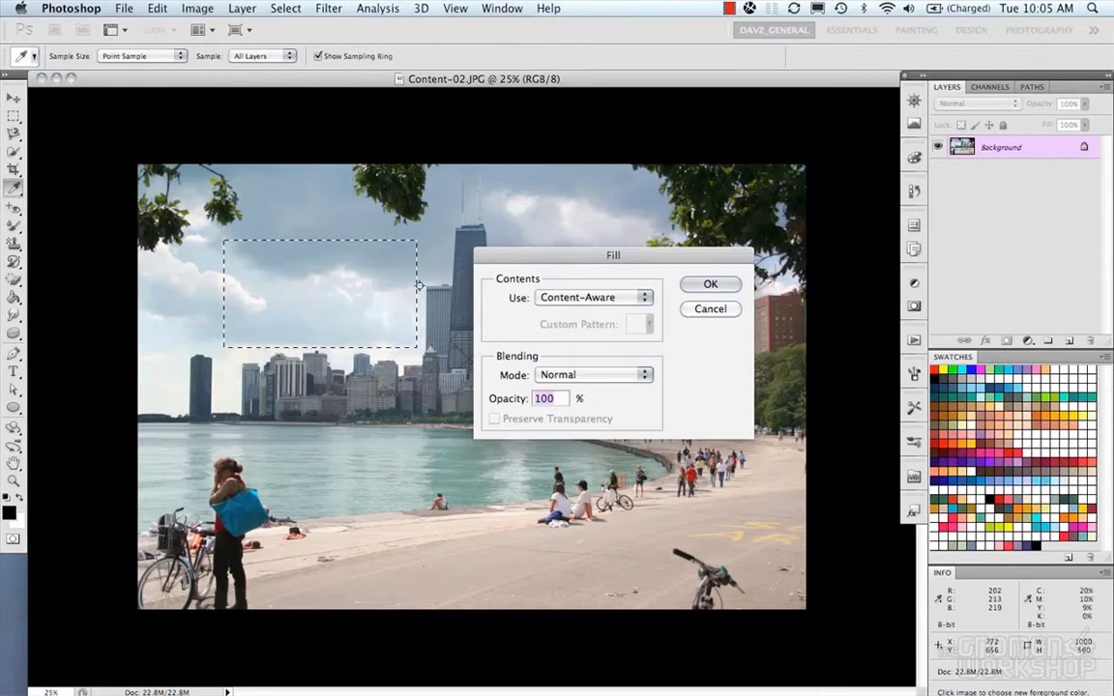
pyautogui.moveTo(609, 253); pyautogui.dragTo(610, 245)
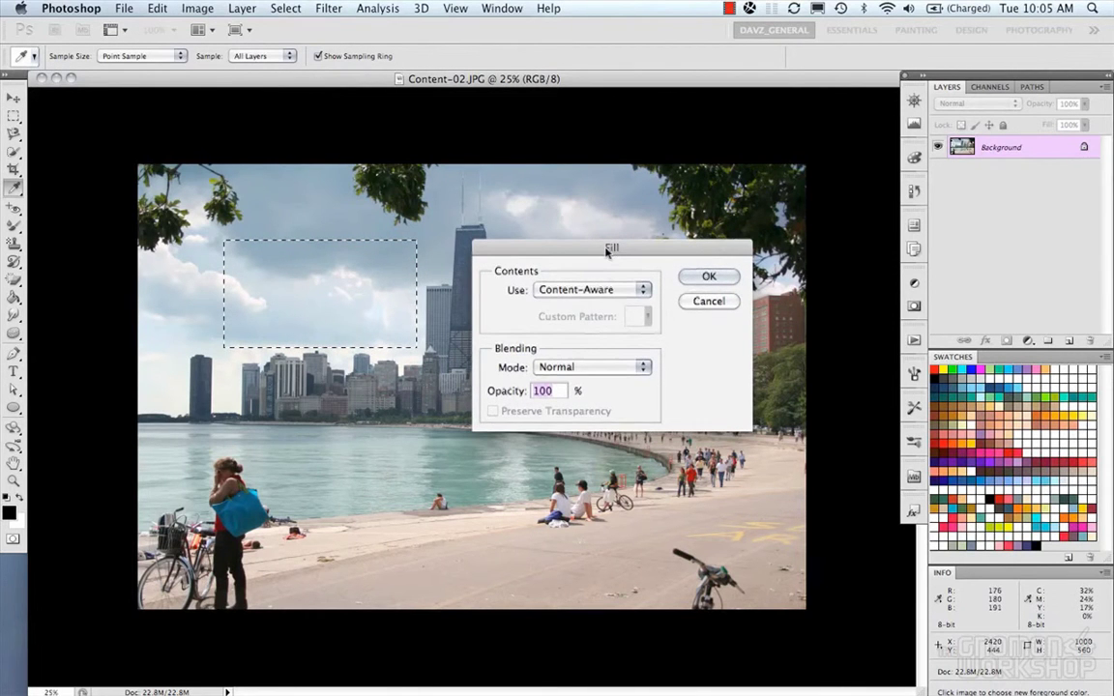
pyautogui.click(559, 290)
pyautogui.click(672, 273)
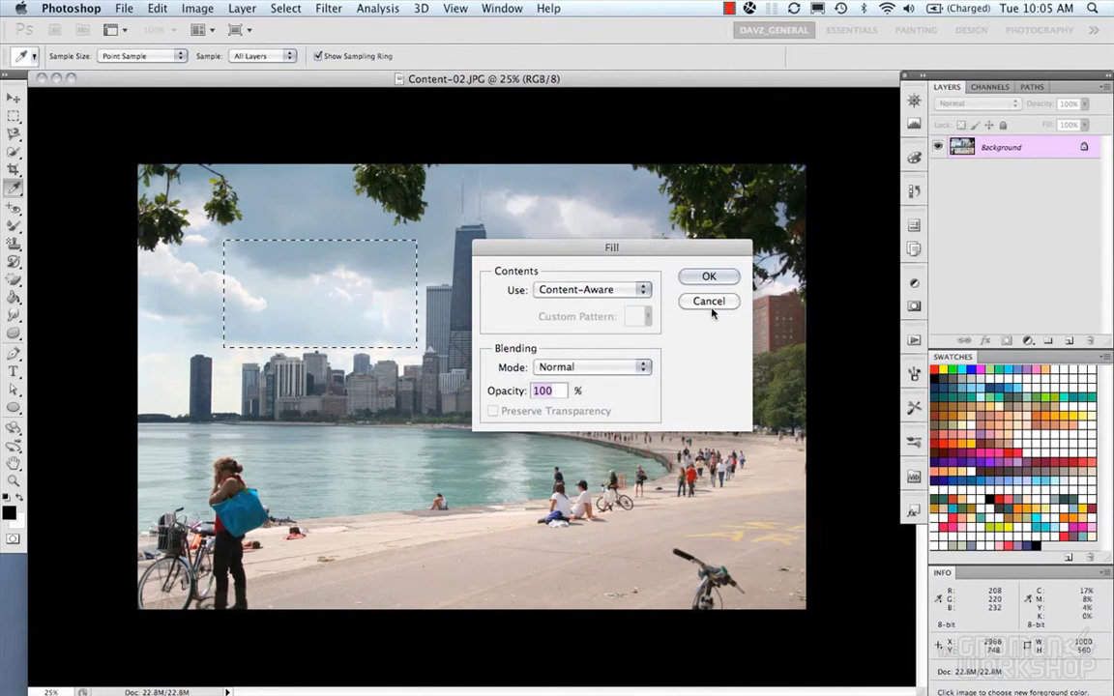
pyautogui.click(712, 303)
pyautogui.press('m')
pyautogui.rightClick(318, 293)
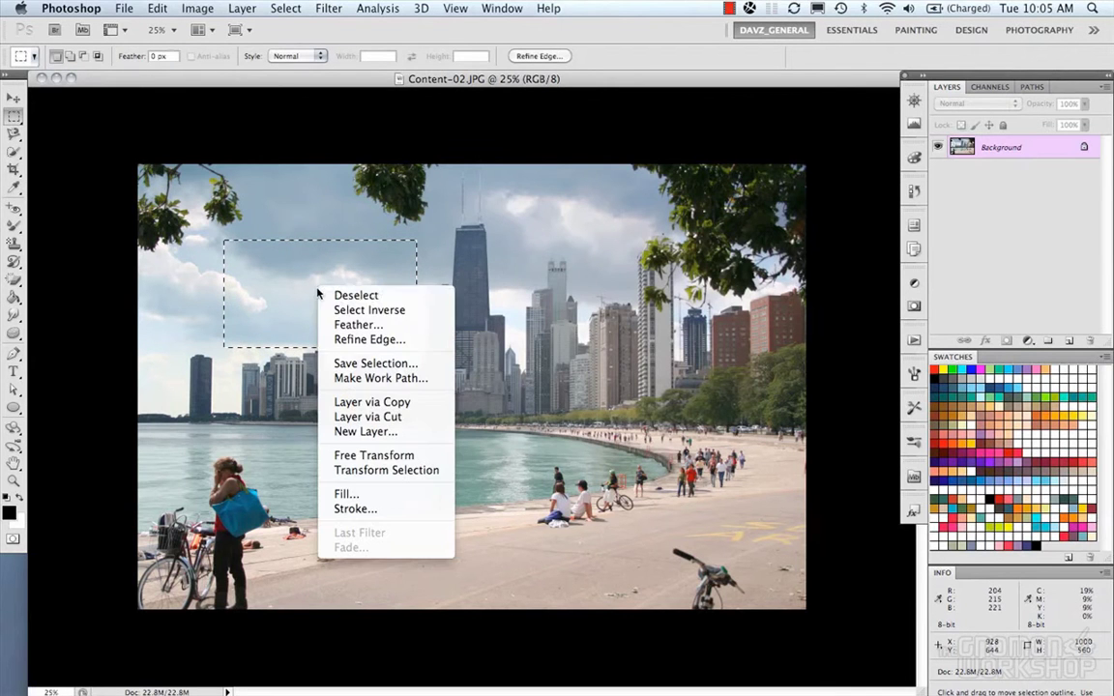
pyautogui.click(350, 494)
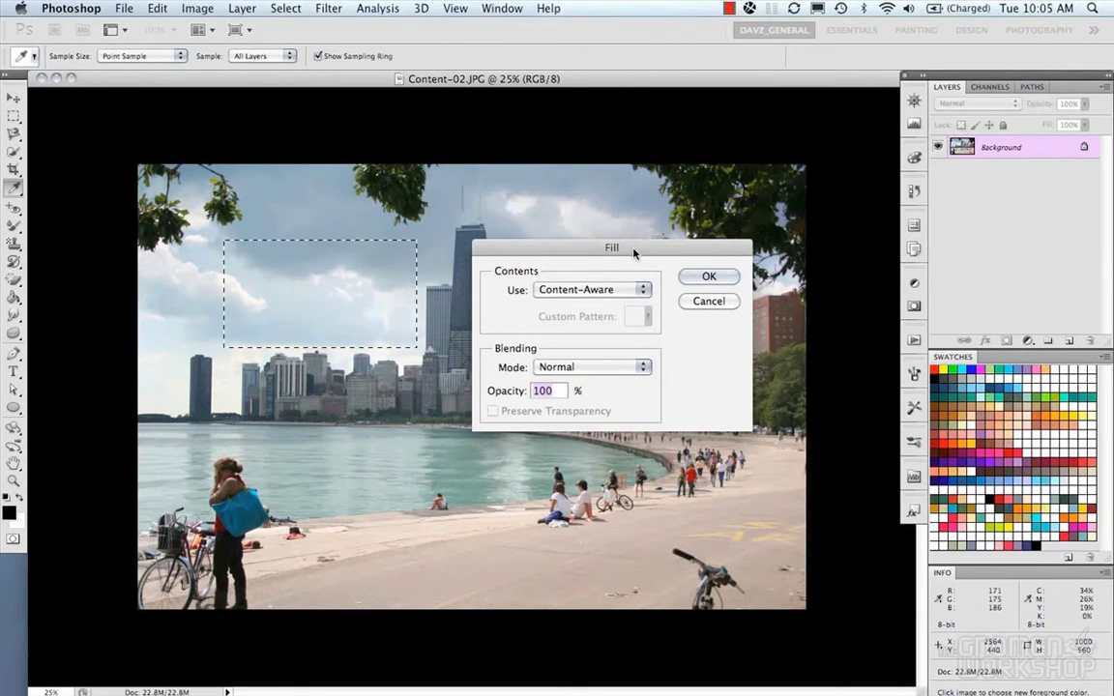
pyautogui.click(707, 301)
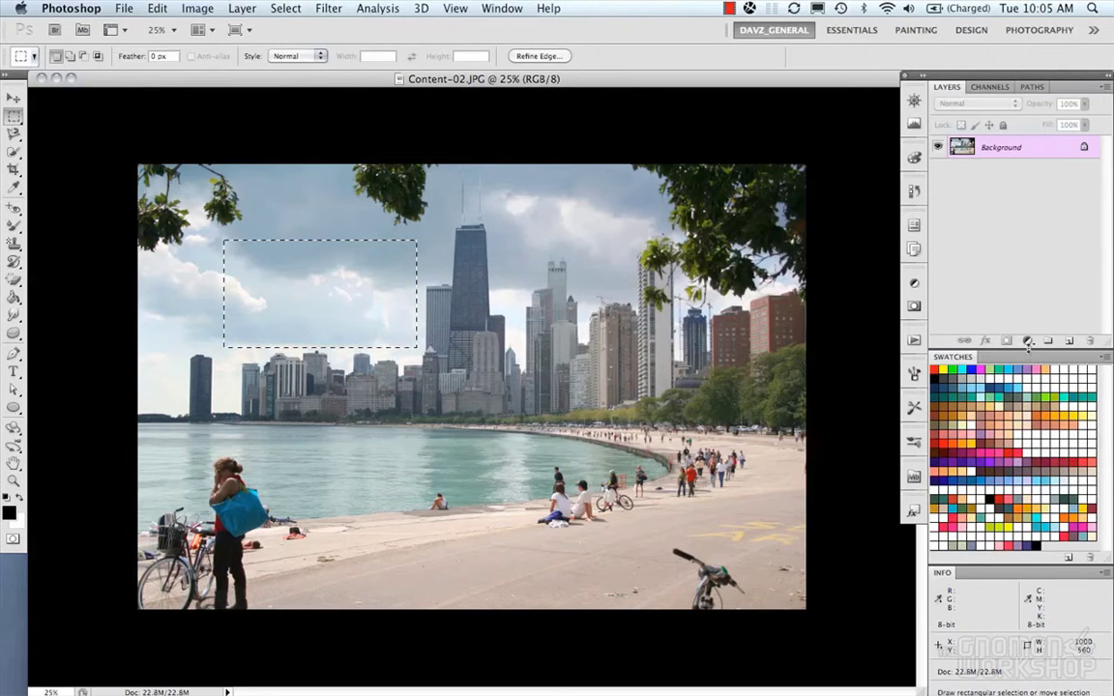
# Step: Try a solid color fill layer in magenta #9d2a83 over the selected sky area
pyautogui.click(1029, 343)
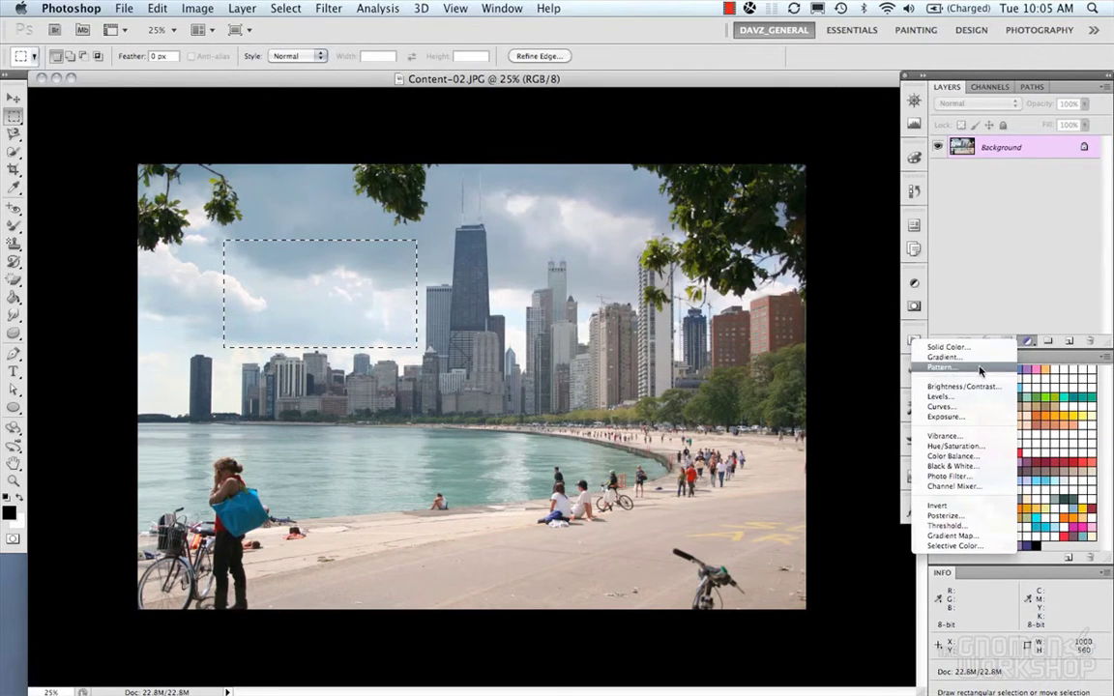
pyautogui.click(986, 348)
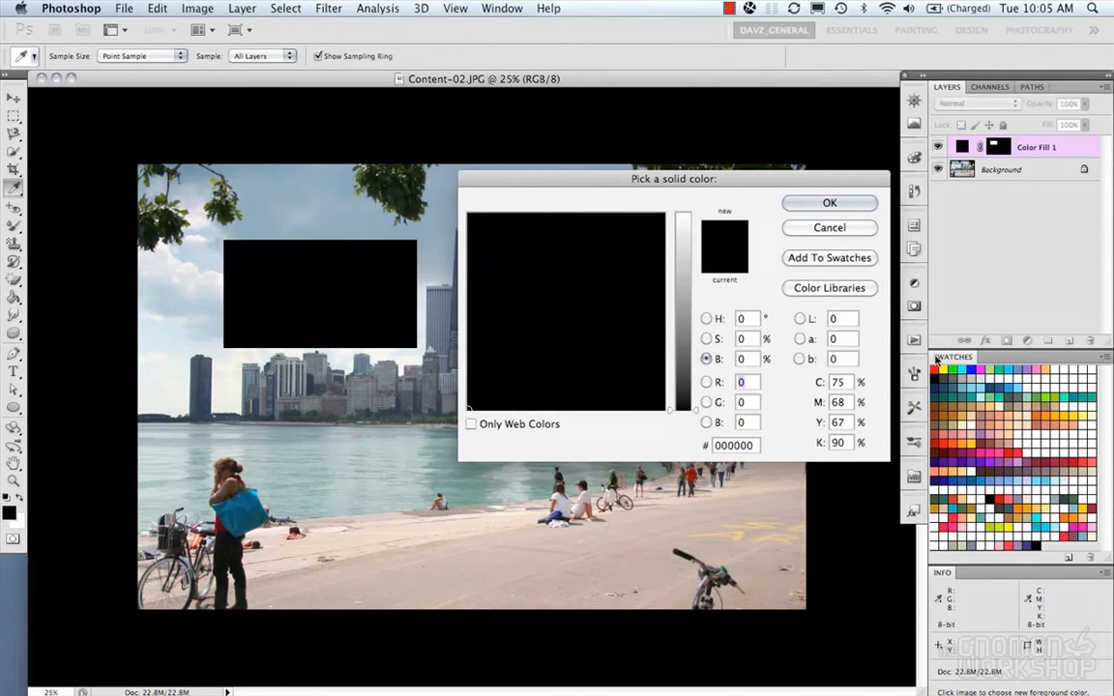
pyautogui.click(638, 265)
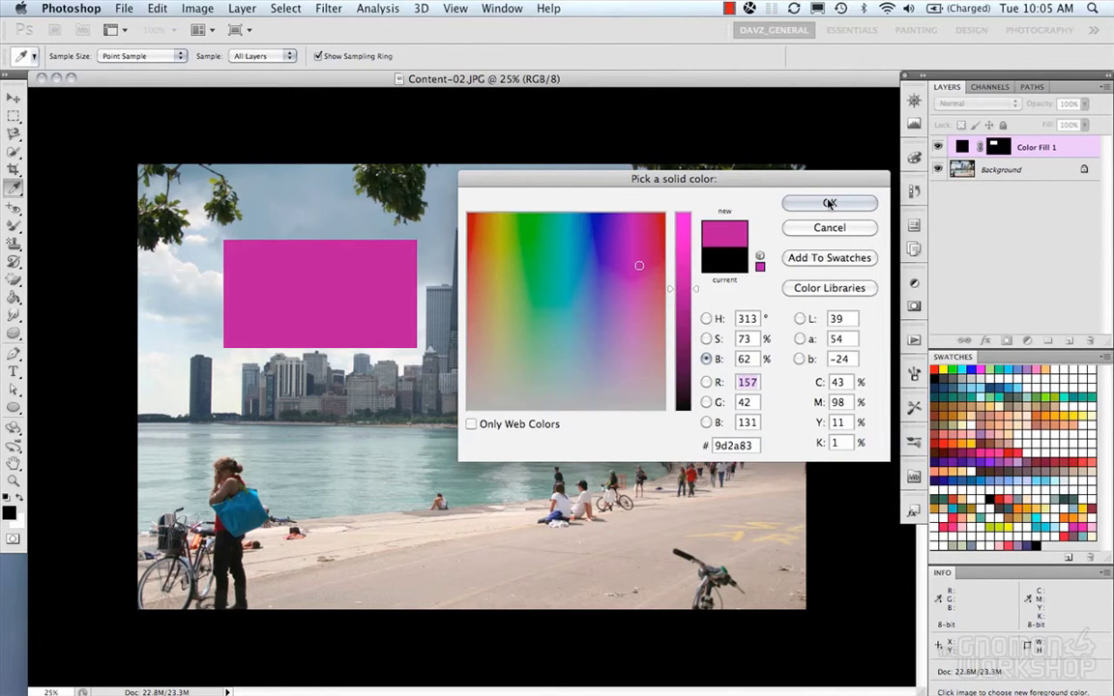
pyautogui.click(830, 228)
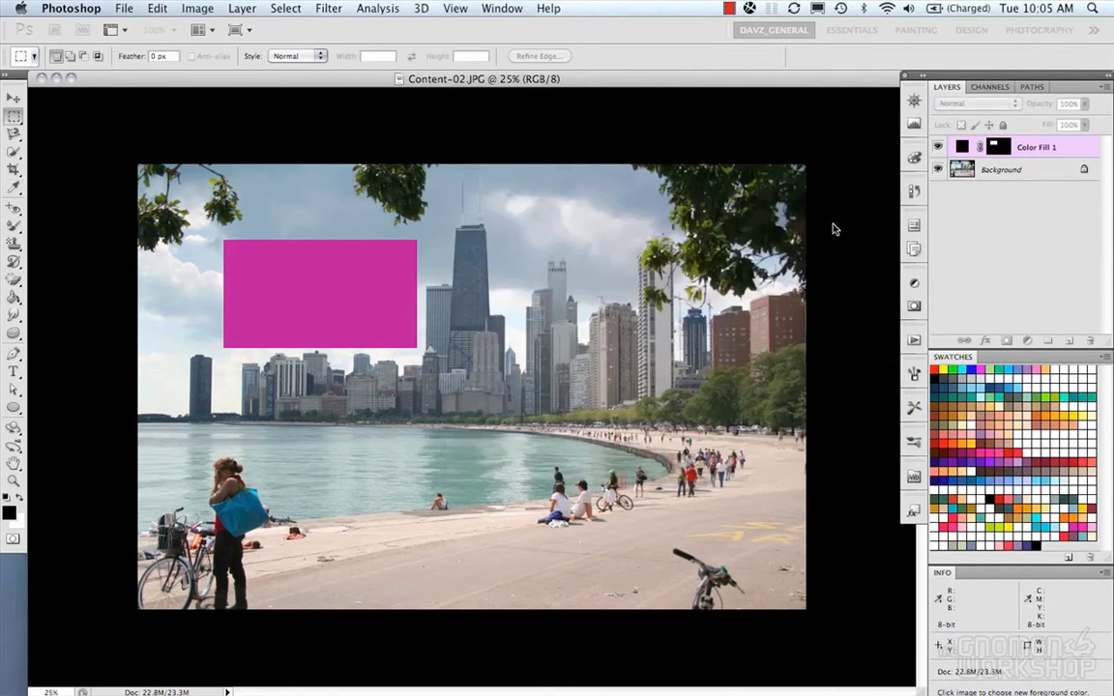
# Step: Try a linear black-to-transparent gradient fill layer over the selected sky area
pyautogui.click(1029, 344)
pyautogui.click(1006, 361)
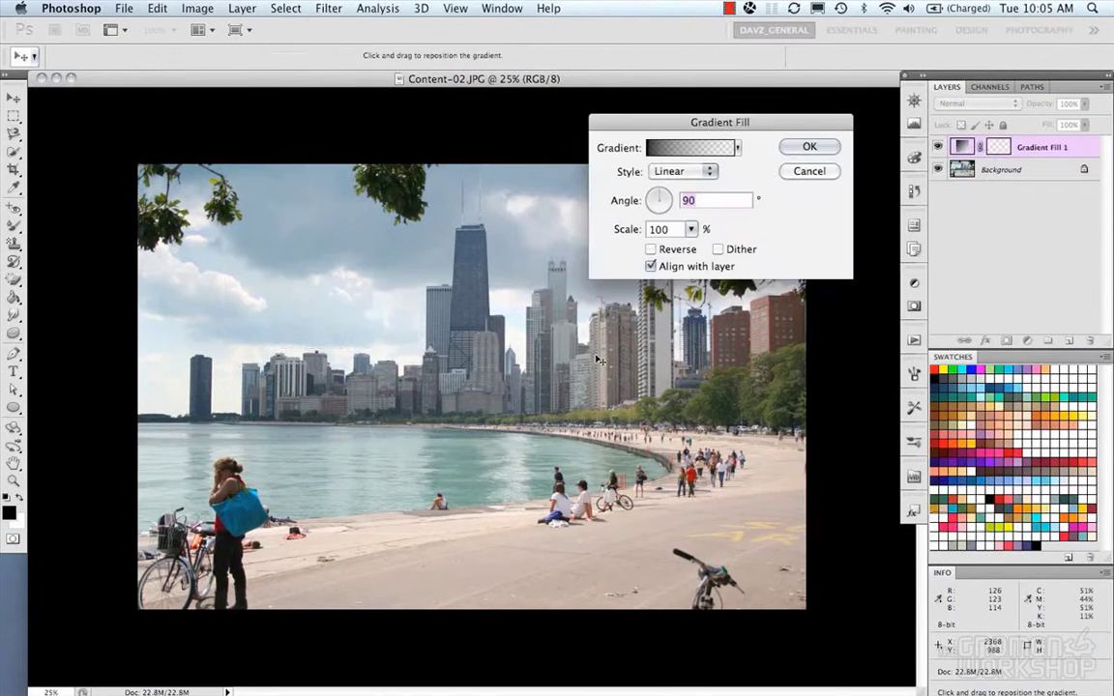
pyautogui.click(810, 171)
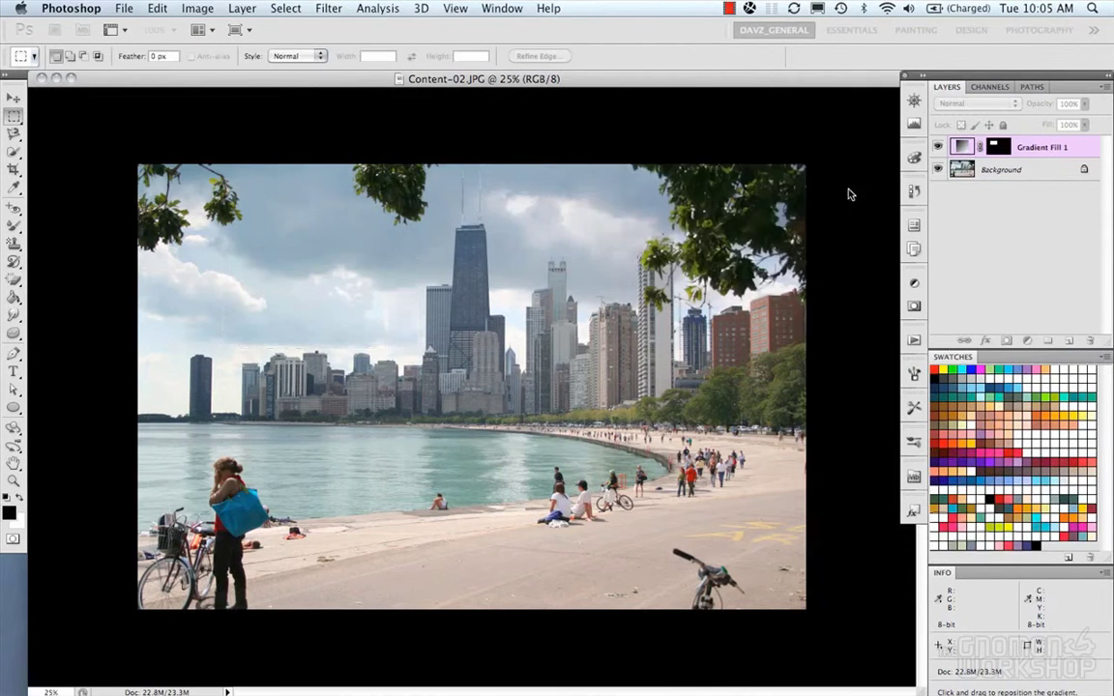
# Step: Try a pattern fill layer over the selected sky area, previewing a blue and a golden-brown pattern
pyautogui.click(1027, 341)
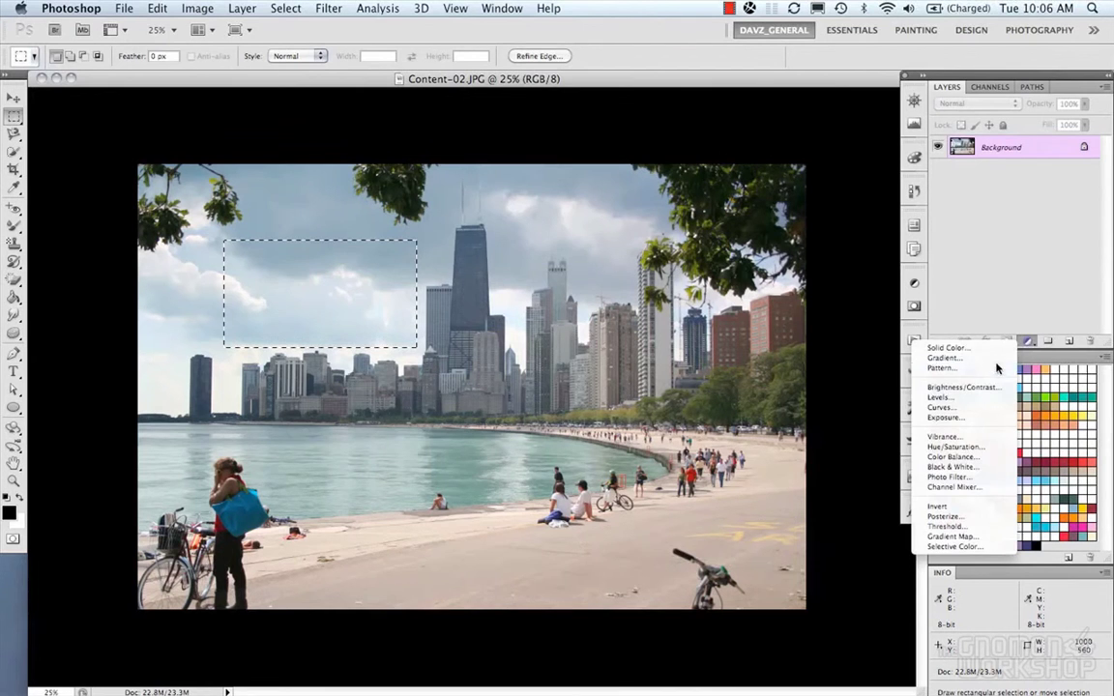
pyautogui.click(1003, 369)
pyautogui.click(522, 142)
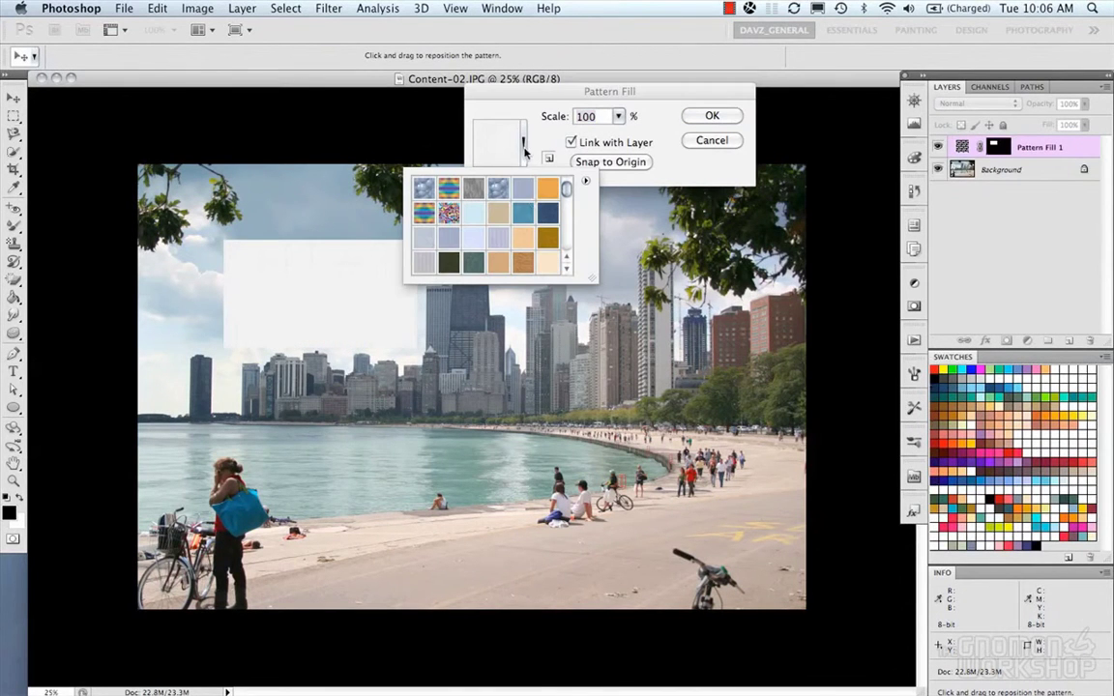
pyautogui.click(498, 188)
pyautogui.click(529, 207)
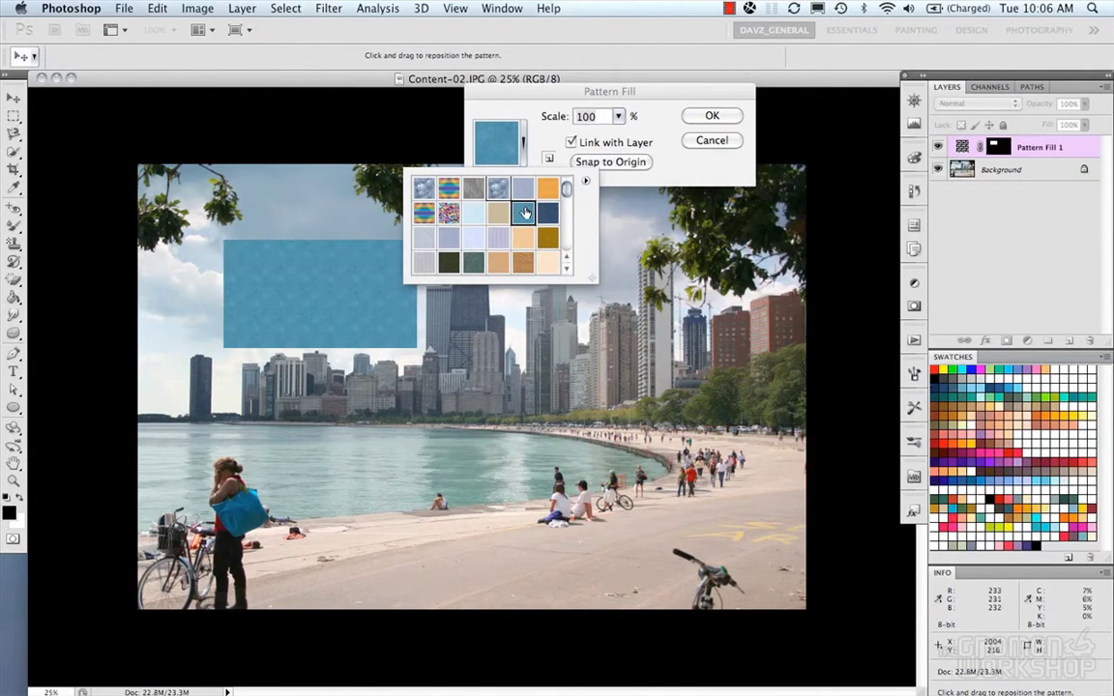
pyautogui.click(548, 237)
pyautogui.click(669, 171)
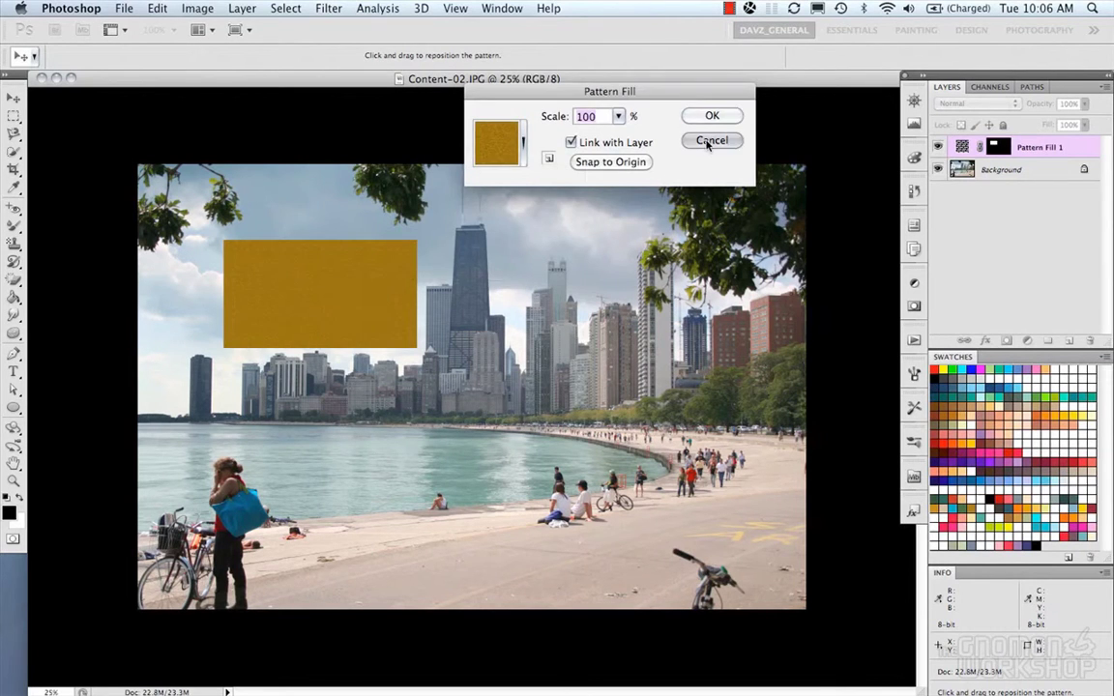
pyautogui.click(712, 141)
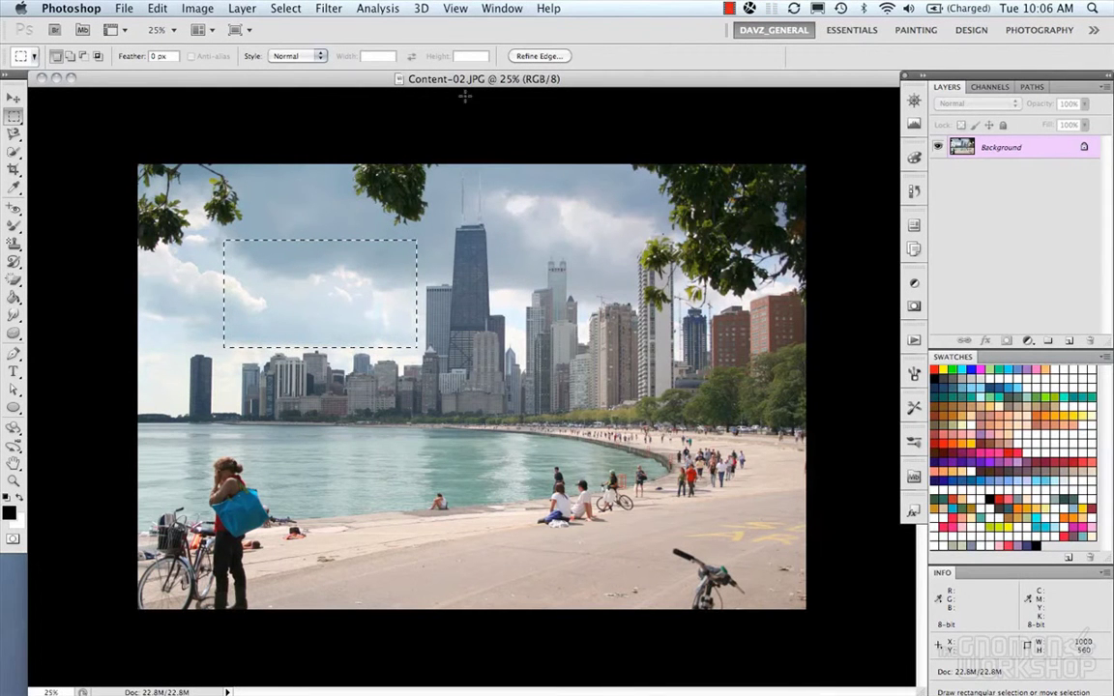
# Step: Try Foreground Color and Background Color as the Fill contents for the selected sky area
pyautogui.rightClick(306, 291)
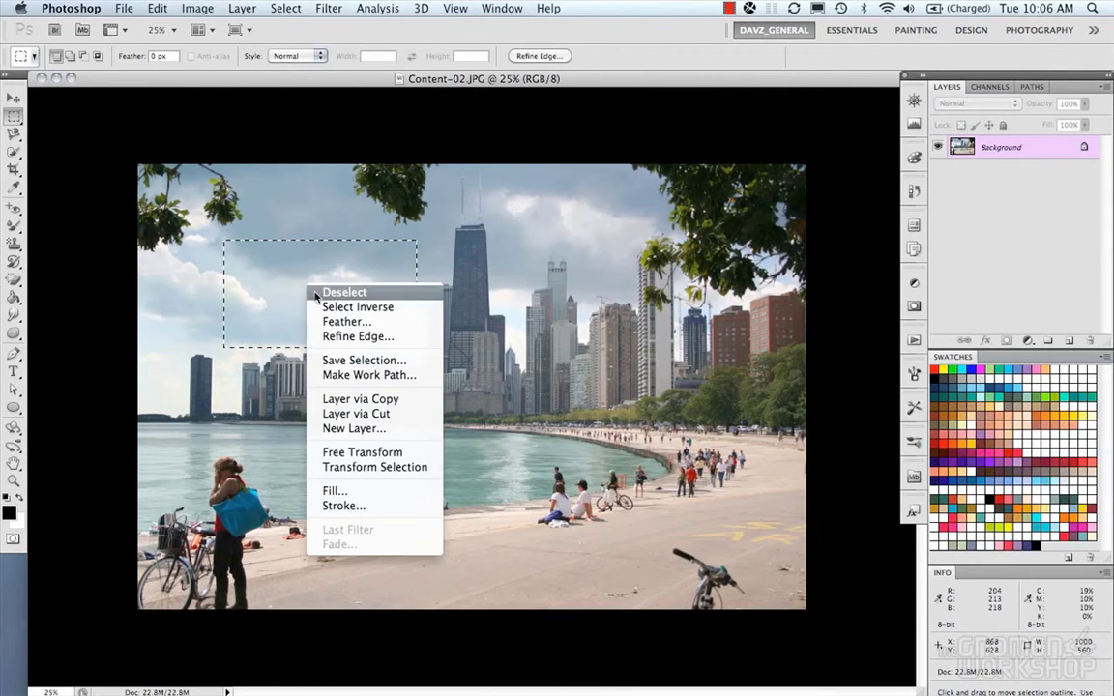
pyautogui.click(335, 490)
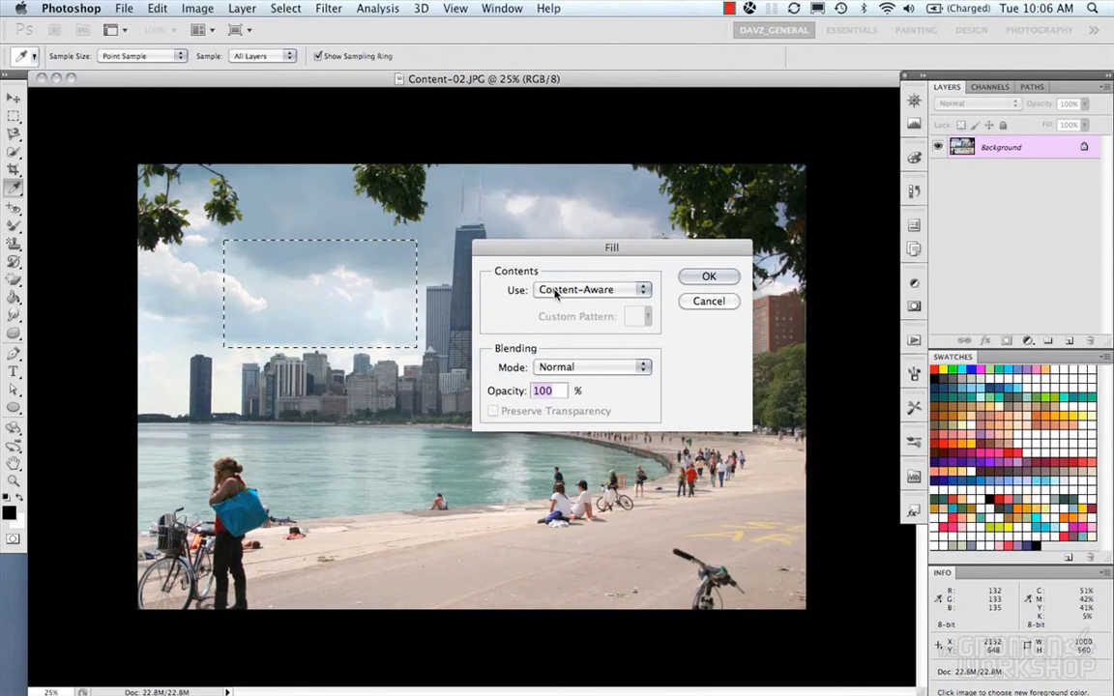
pyautogui.click(556, 294)
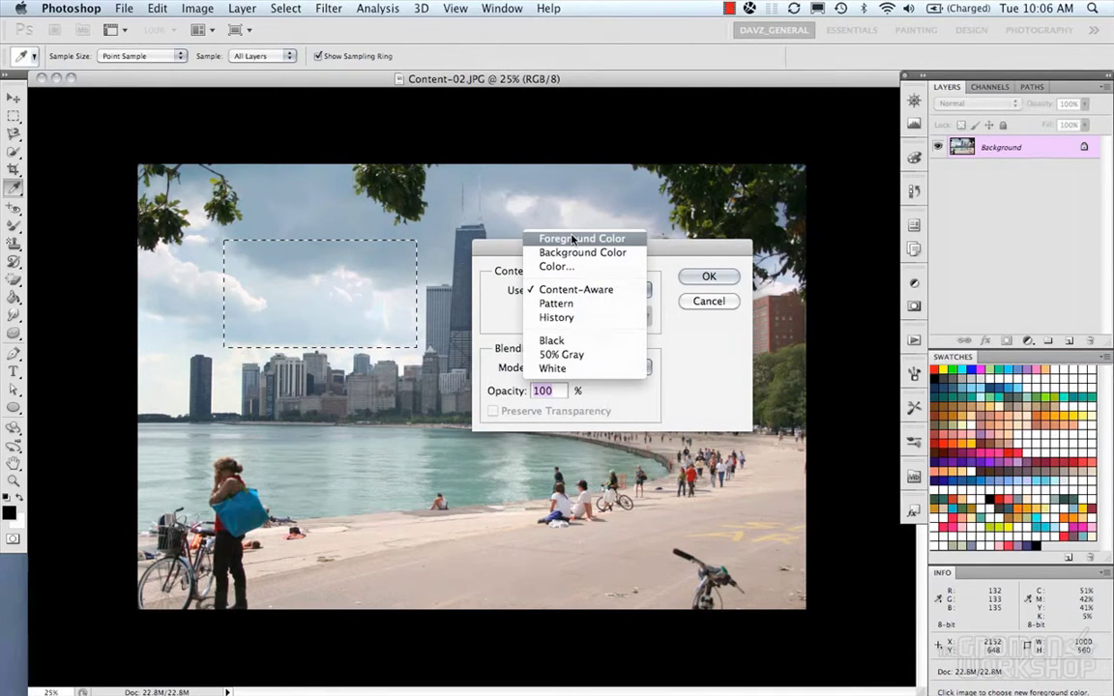
pyautogui.click(573, 239)
pyautogui.click(570, 290)
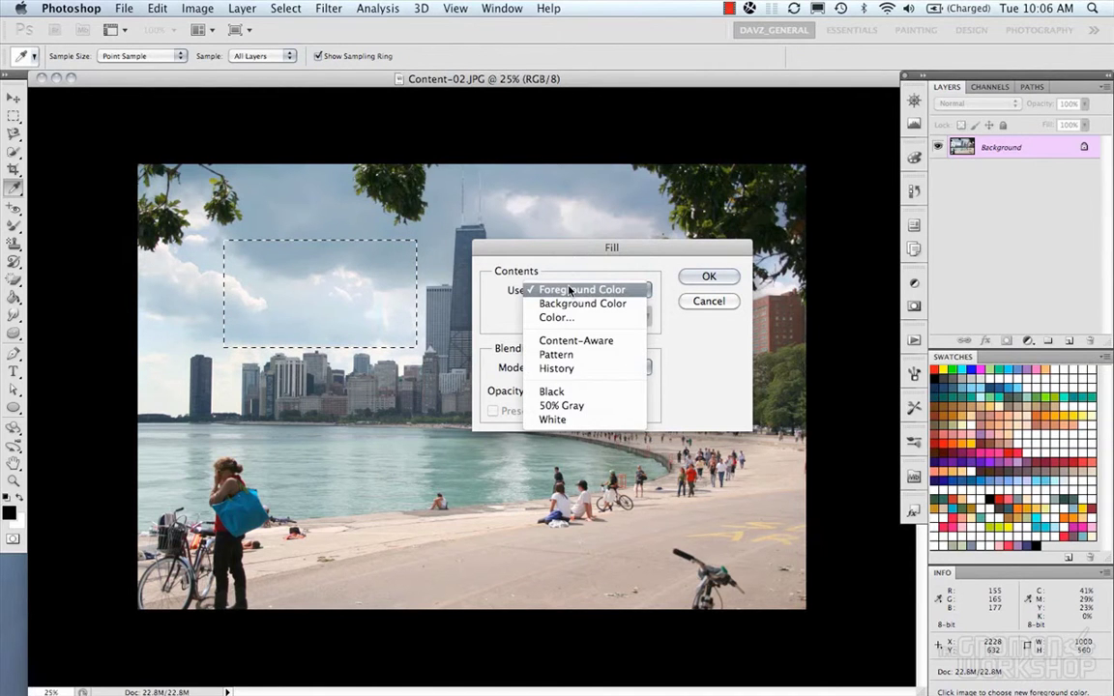
pyautogui.click(570, 290)
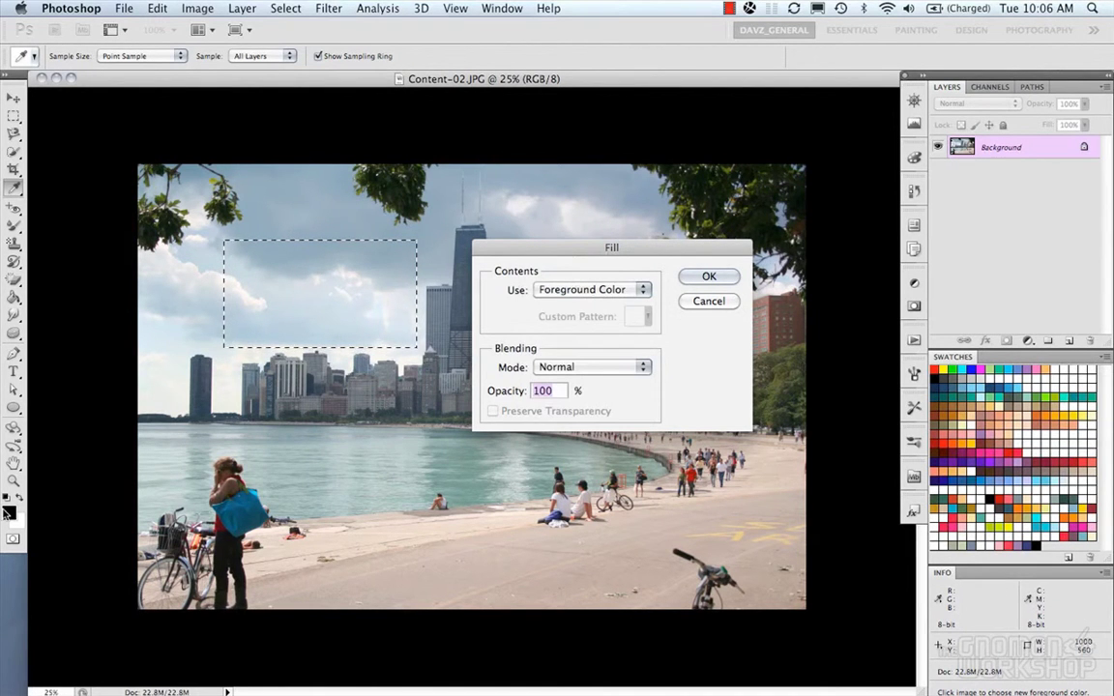
pyautogui.click(582, 300)
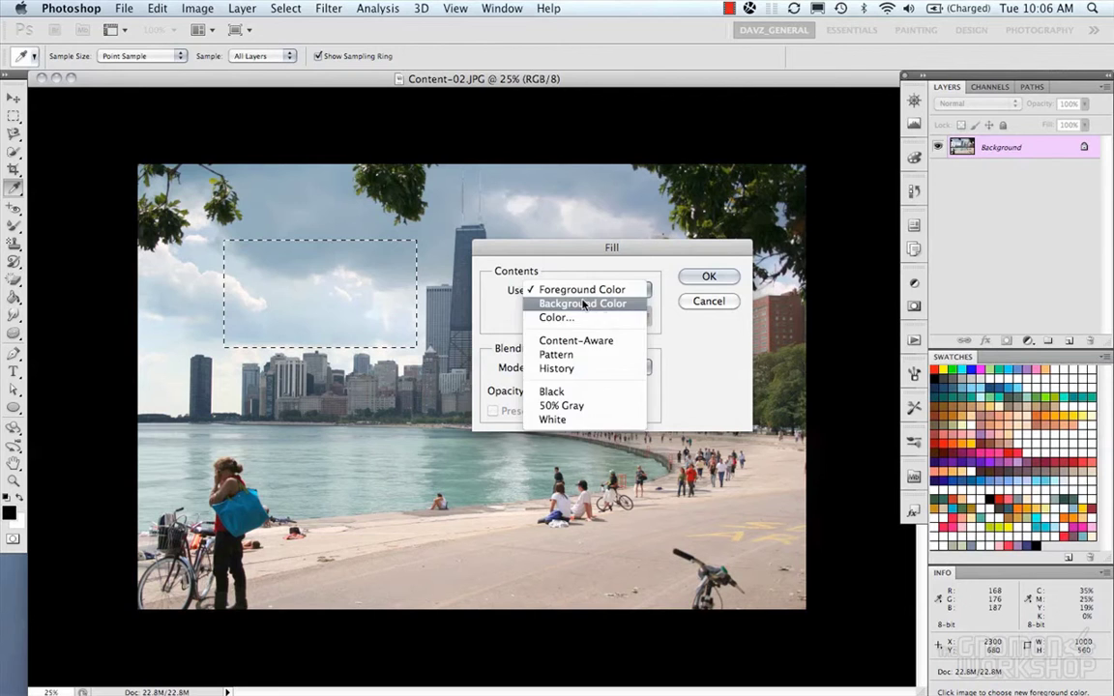
pyautogui.click(584, 302)
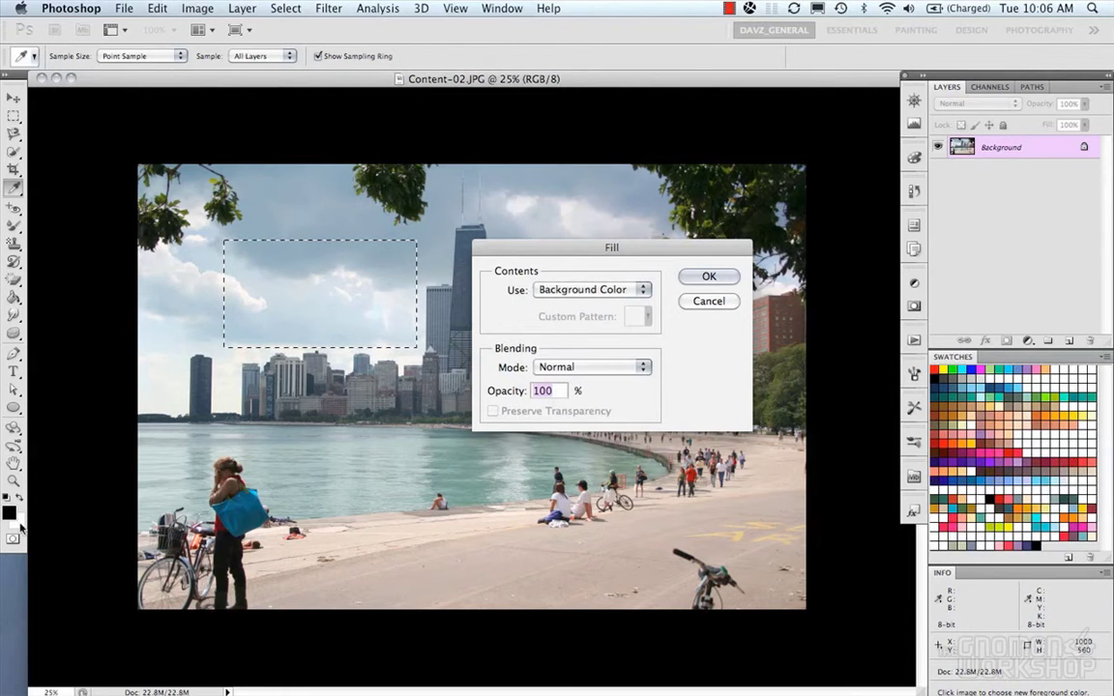
# Step: Try filling the selected sky area with the custom teal color #3c8695, and undo the fill
pyautogui.click(580, 290)
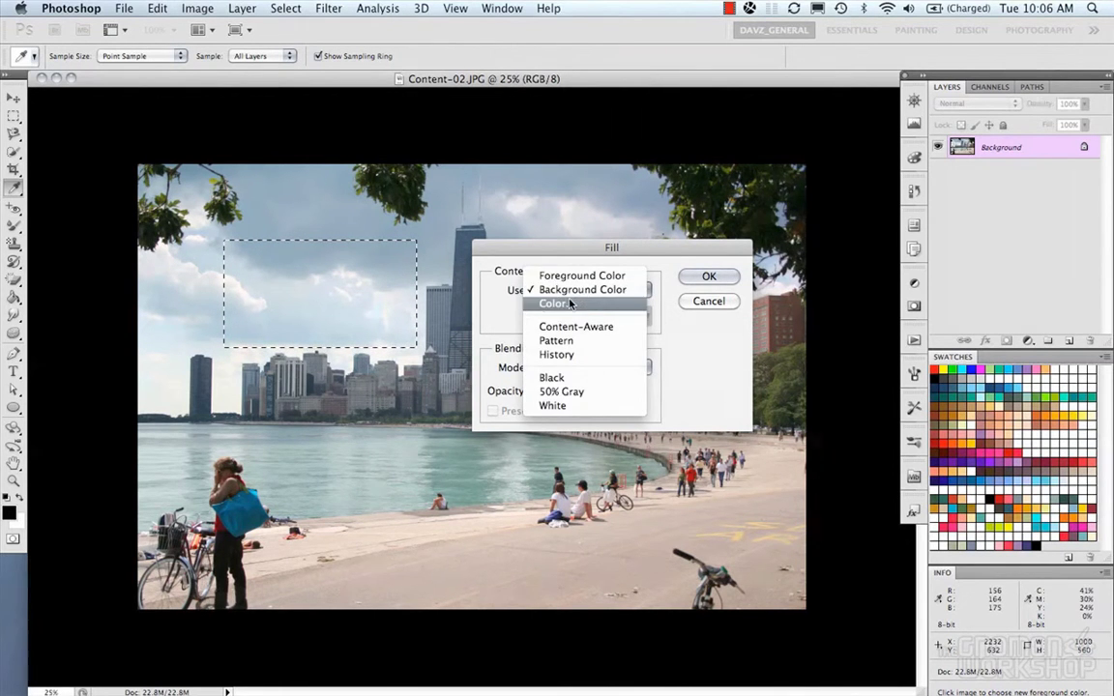
pyautogui.click(571, 304)
pyautogui.click(572, 292)
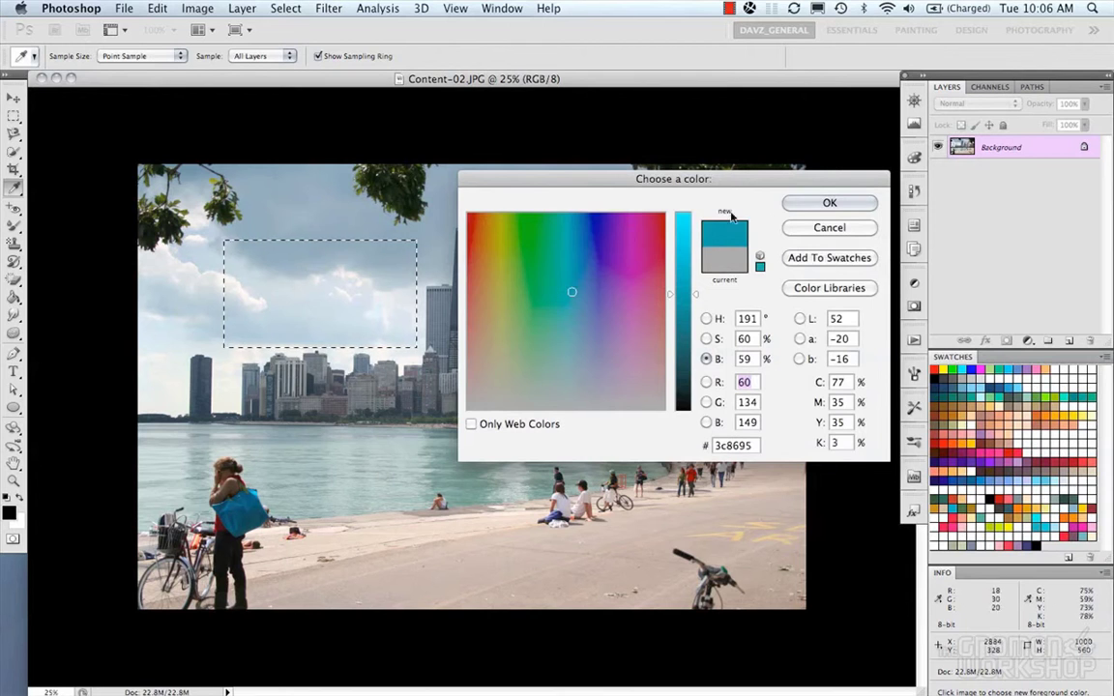
pyautogui.click(830, 202)
pyautogui.click(707, 277)
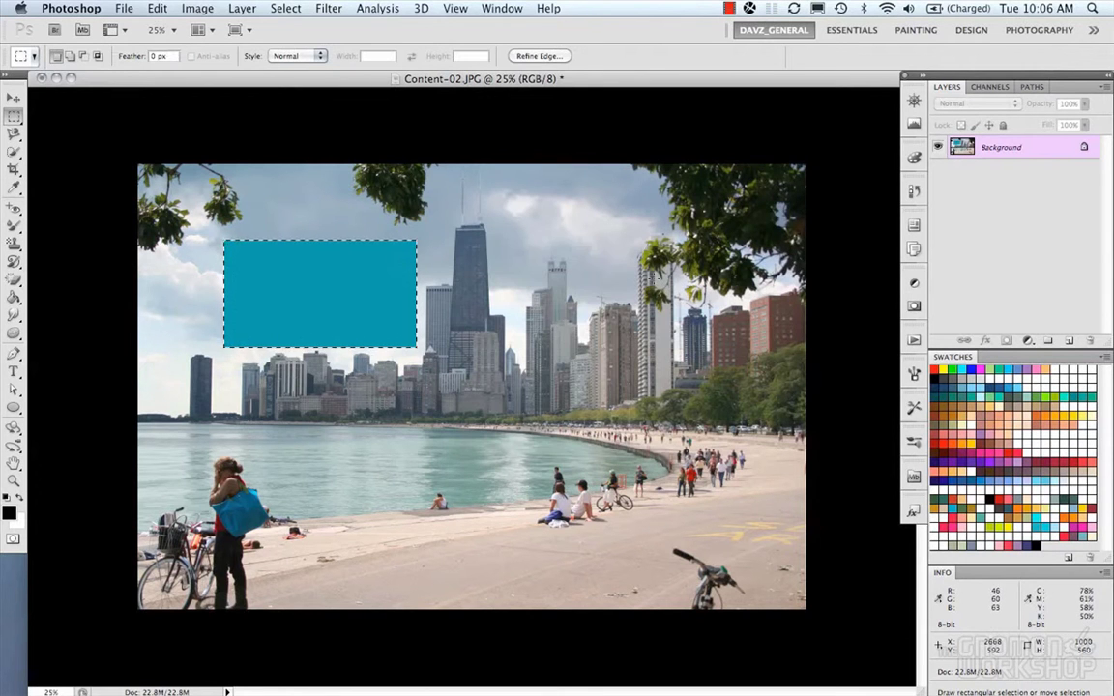
pyautogui.press('super+z')
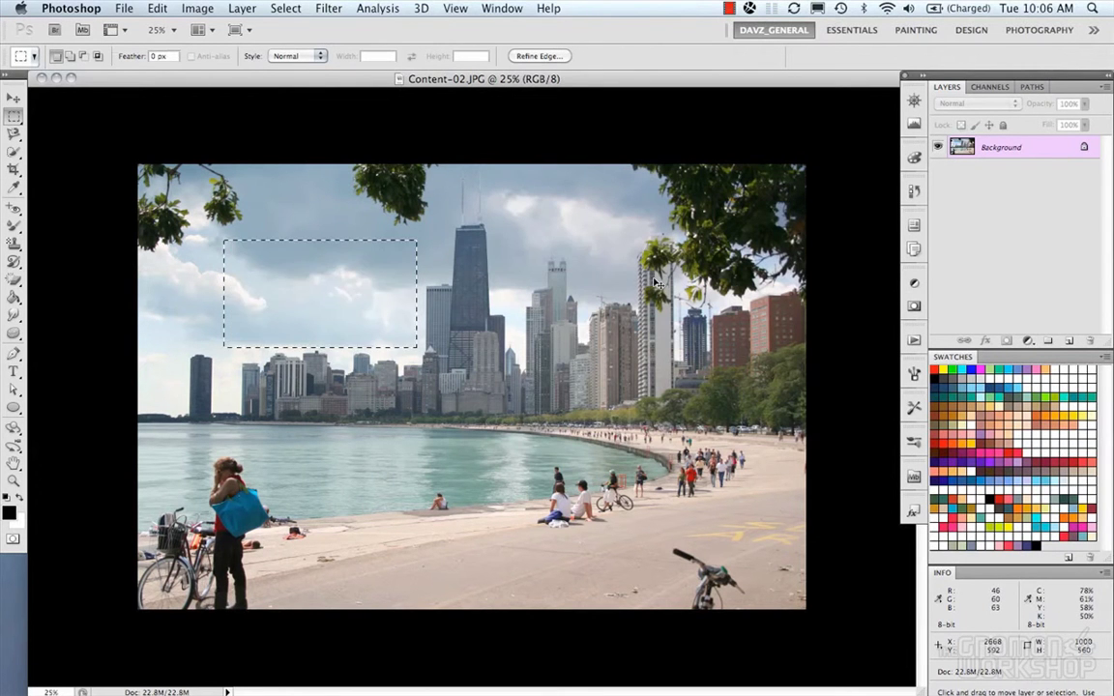
# Step: Try Content-Aware and Pattern as the Fill contents for the selected sky area, and browse the custom pattern choices
pyautogui.rightClick(303, 309)
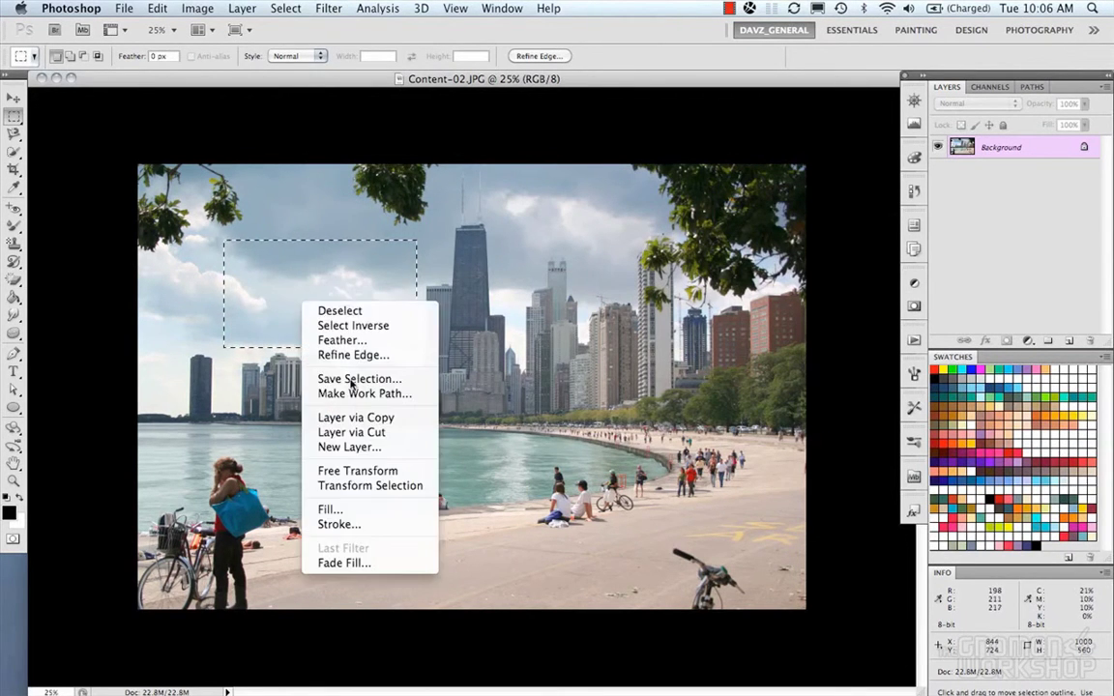
pyautogui.click(354, 510)
pyautogui.click(612, 291)
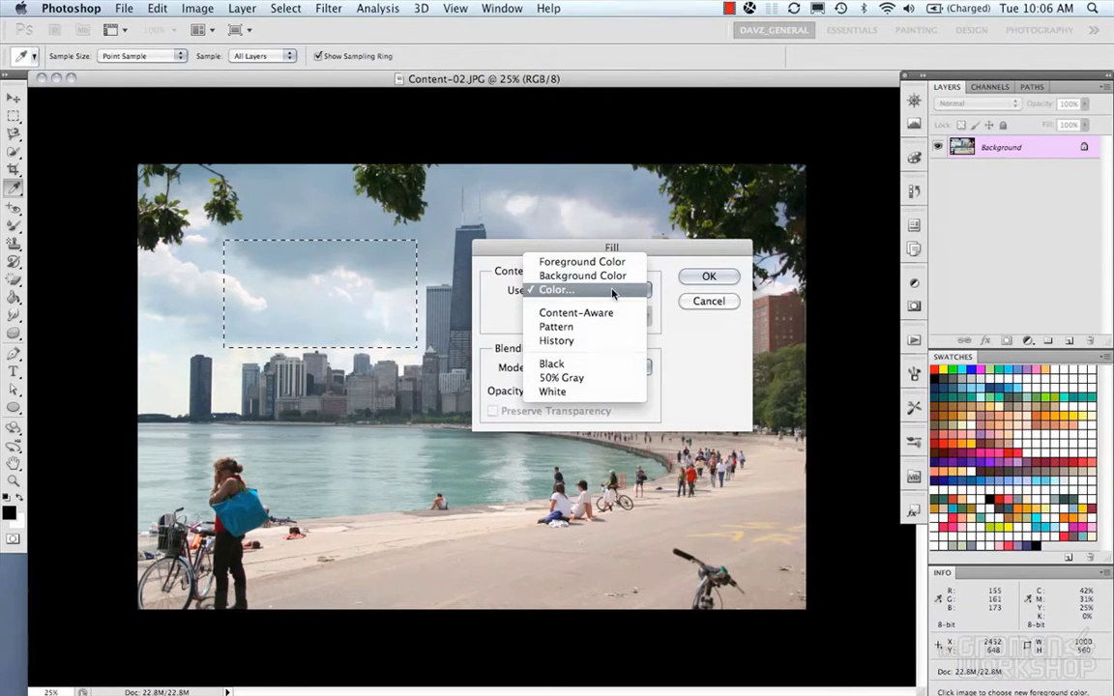
pyautogui.click(608, 312)
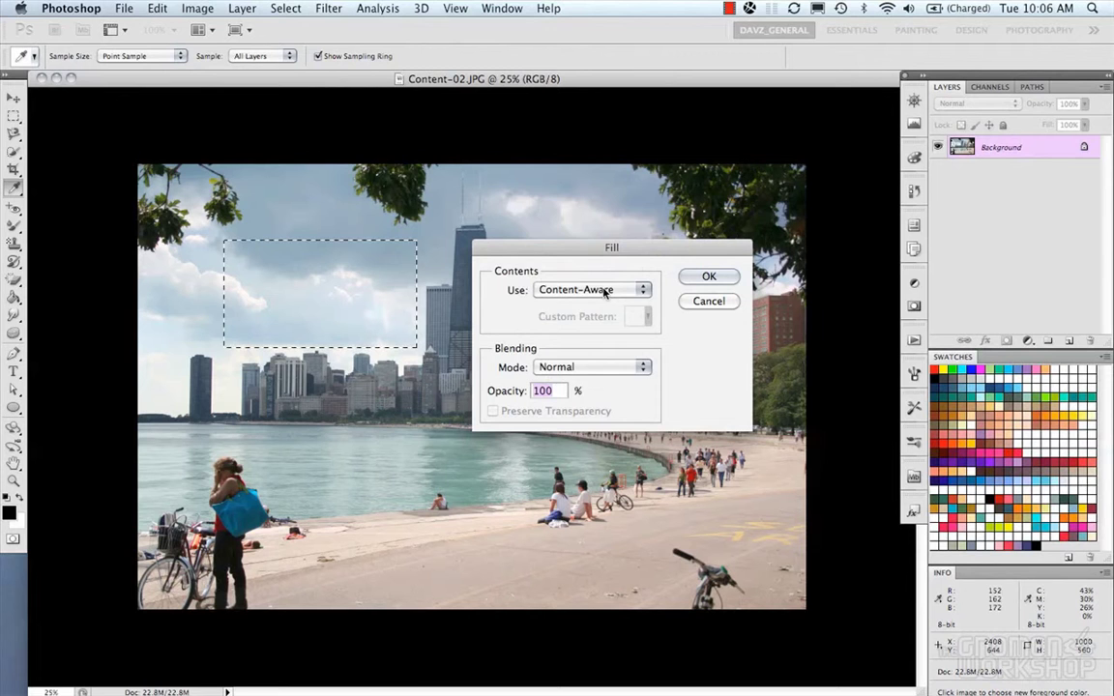
pyautogui.click(605, 292)
pyautogui.click(593, 307)
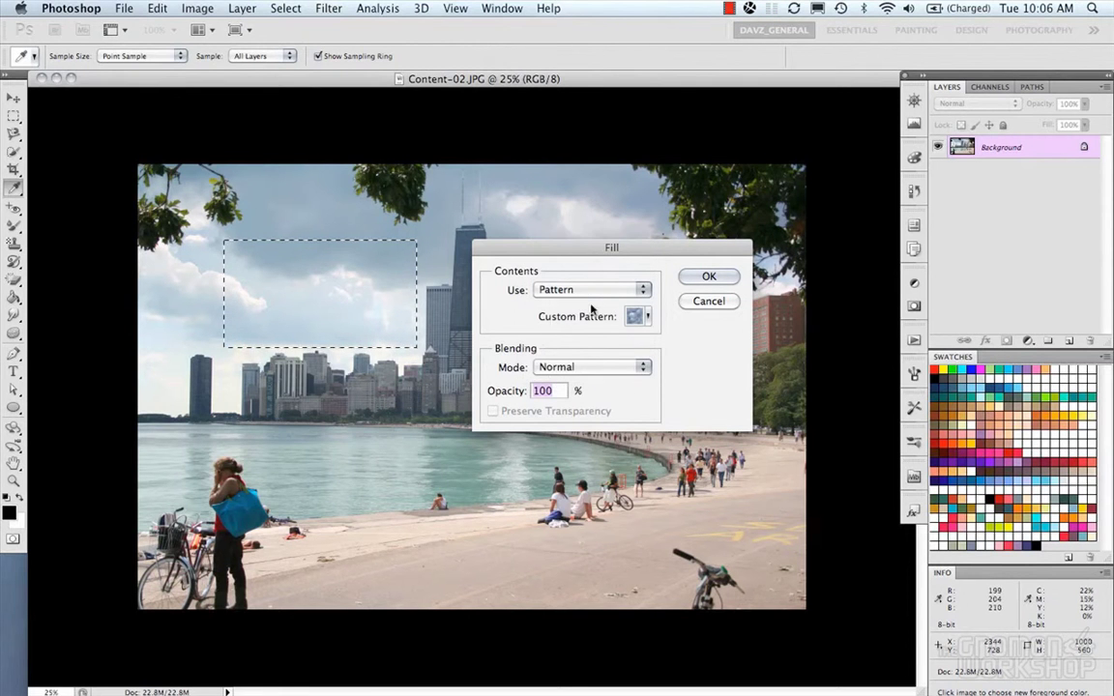
pyautogui.click(638, 317)
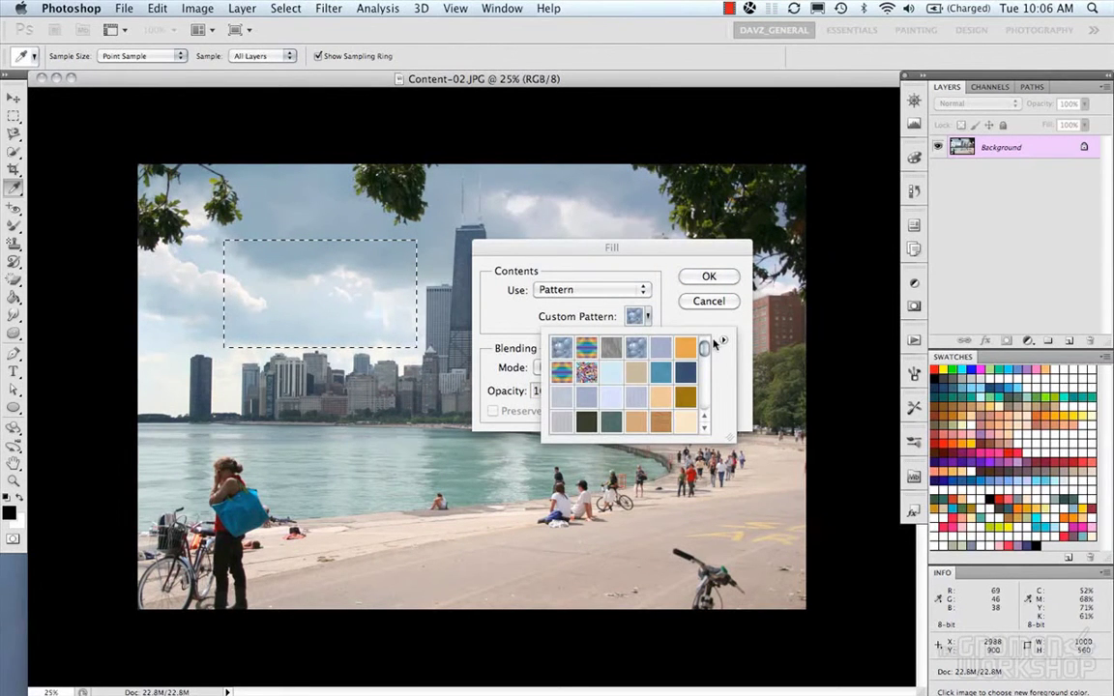
pyautogui.moveTo(708, 349)
pyautogui.mouseDown()
pyautogui.moveTo(709, 397)
pyautogui.moveTo(705, 348)
pyautogui.mouseUp()
pyautogui.click(644, 316)
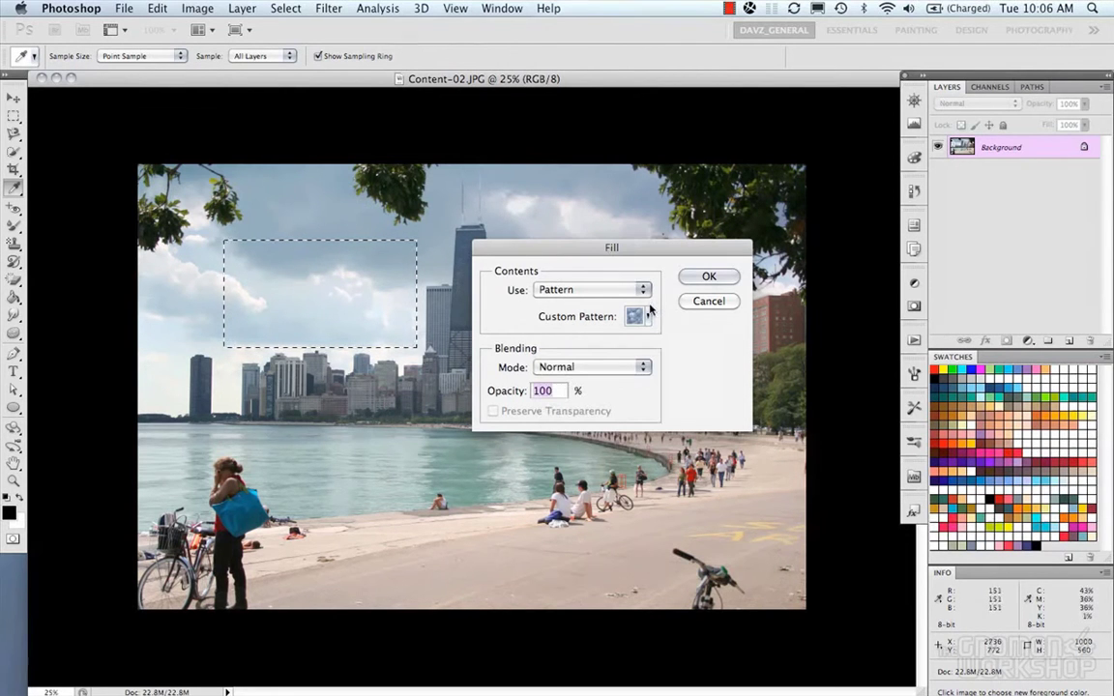
# Step: Try History, Black, 50% Gray and White in turn as the Fill contents for the selected sky area
pyautogui.click(643, 293)
pyautogui.click(635, 303)
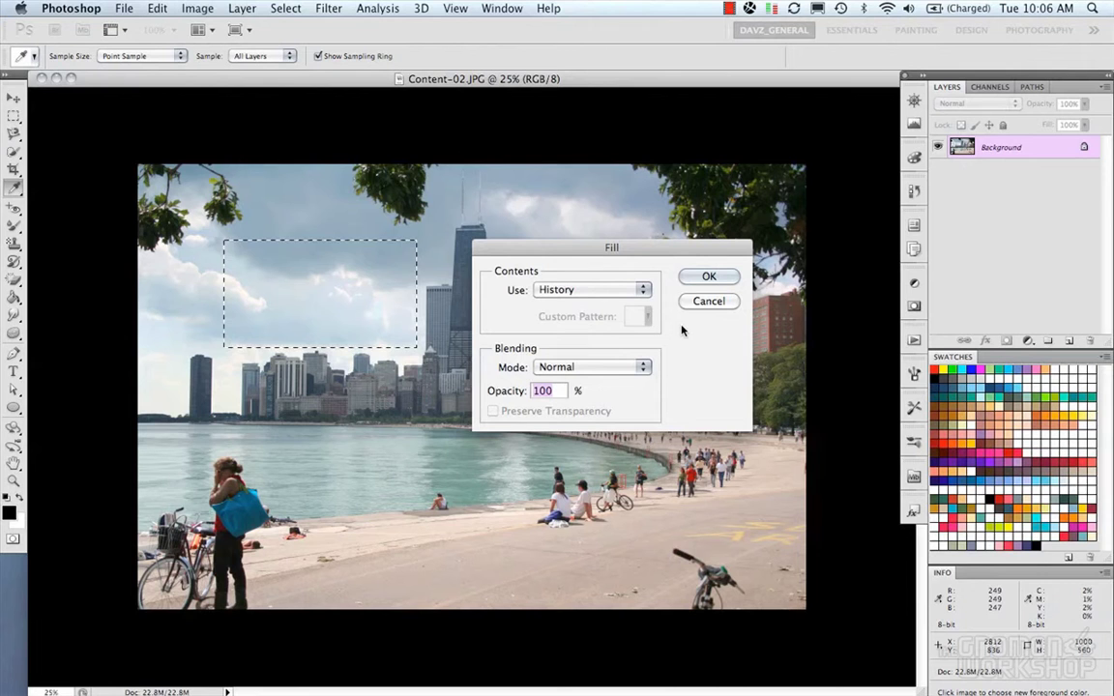
pyautogui.click(642, 290)
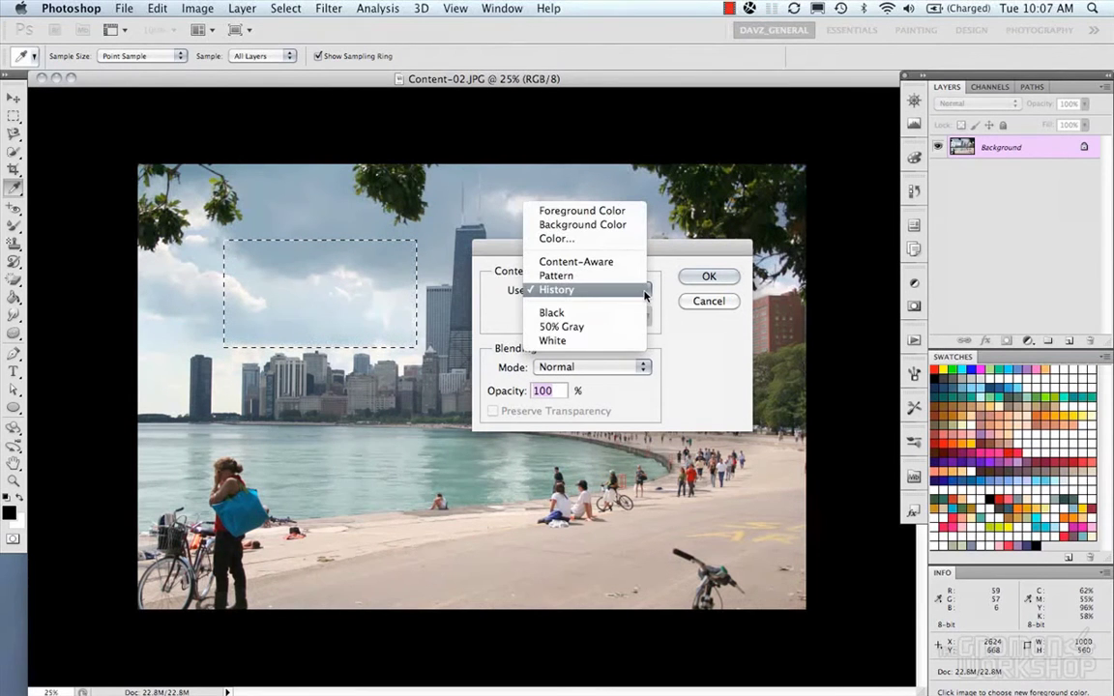
pyautogui.click(627, 311)
pyautogui.click(626, 288)
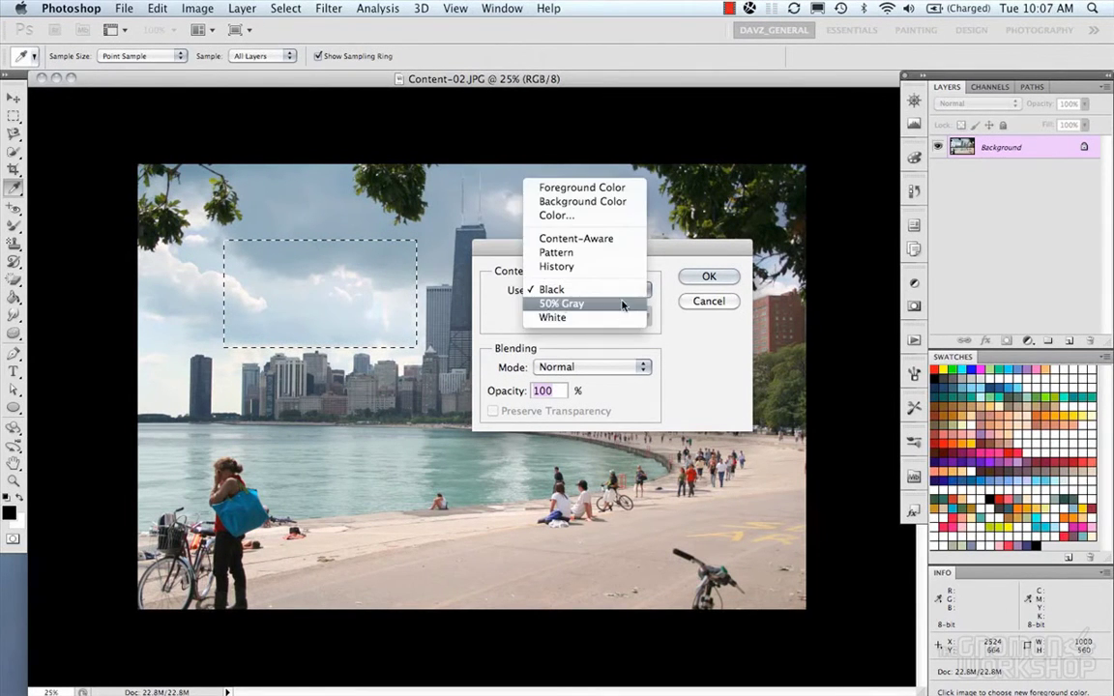
pyautogui.click(621, 311)
pyautogui.click(619, 289)
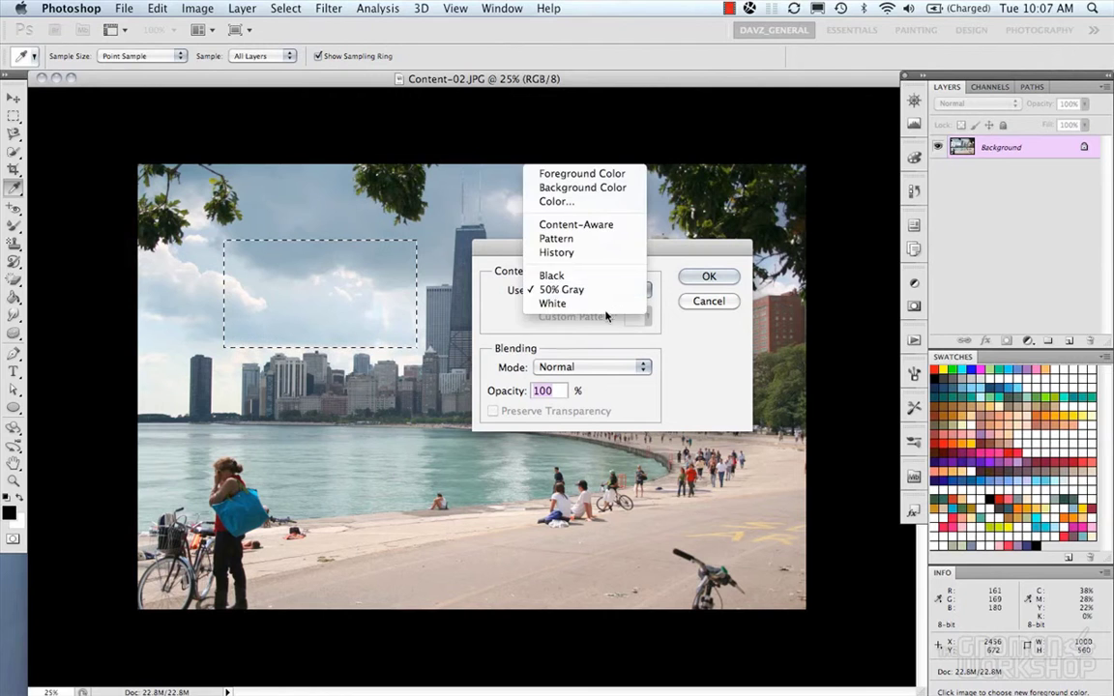
pyautogui.click(606, 310)
pyautogui.click(600, 289)
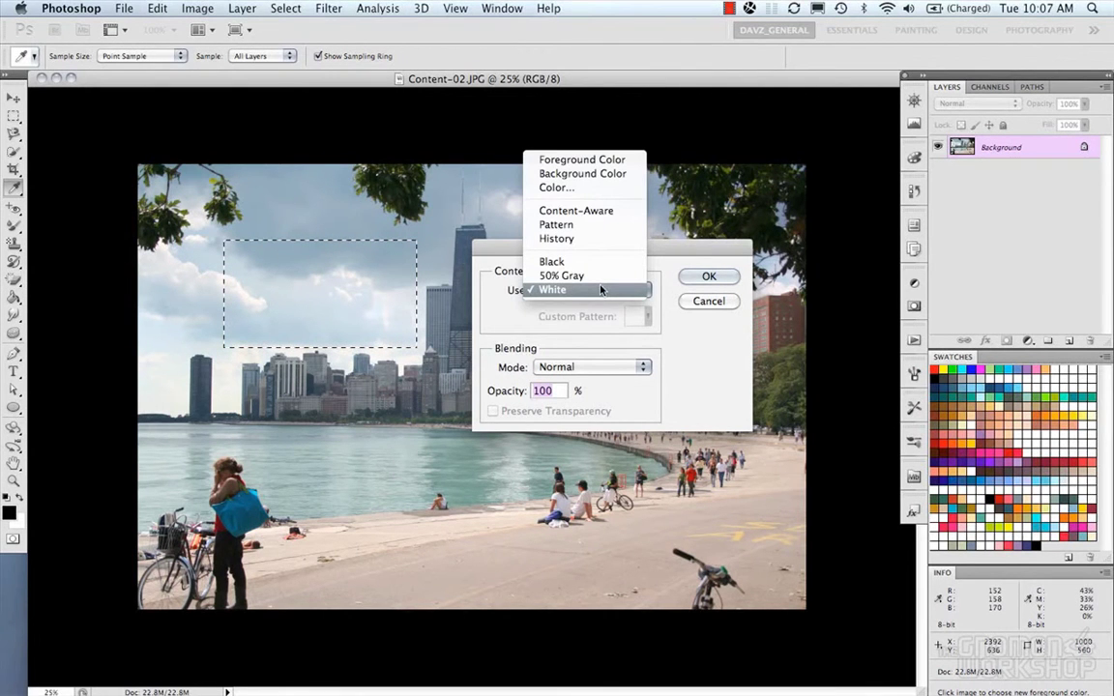
# Step: Try filling the selected sky area with the foreground color, and undo the fill
pyautogui.click(583, 160)
pyautogui.click(706, 278)
pyautogui.press('m')
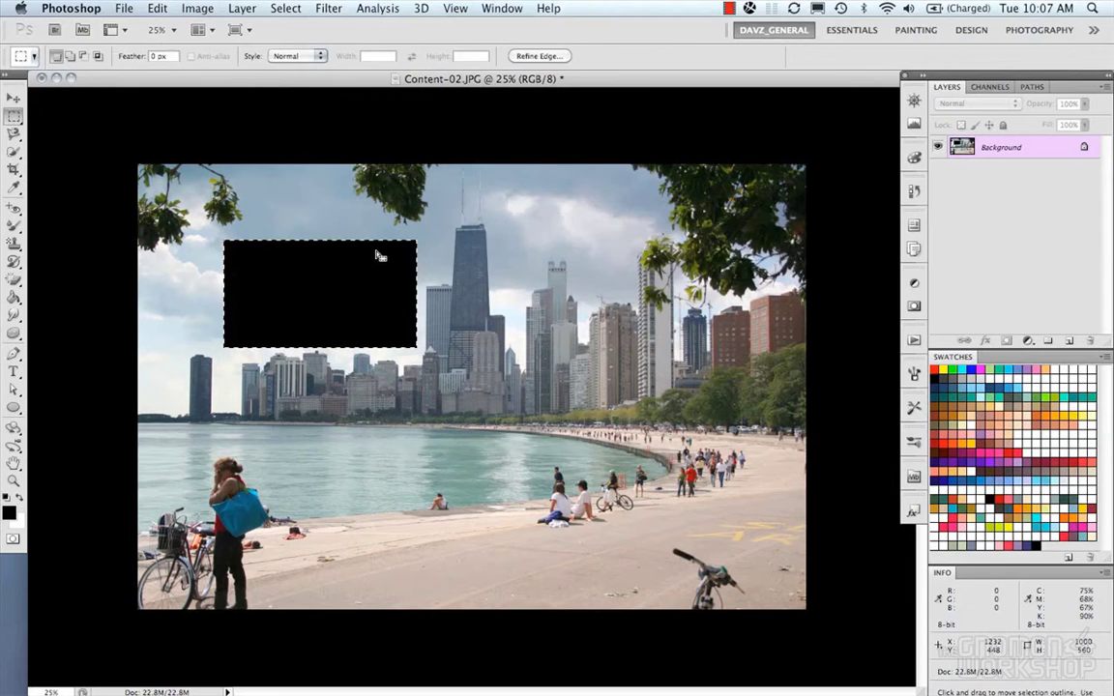
pyautogui.hotkey('ctrl', 'z')
# Step: Try Content-Aware as the Fill contents for the selected sky area, cancel the fill, and clear the selection
pyautogui.rightClick(349, 275)
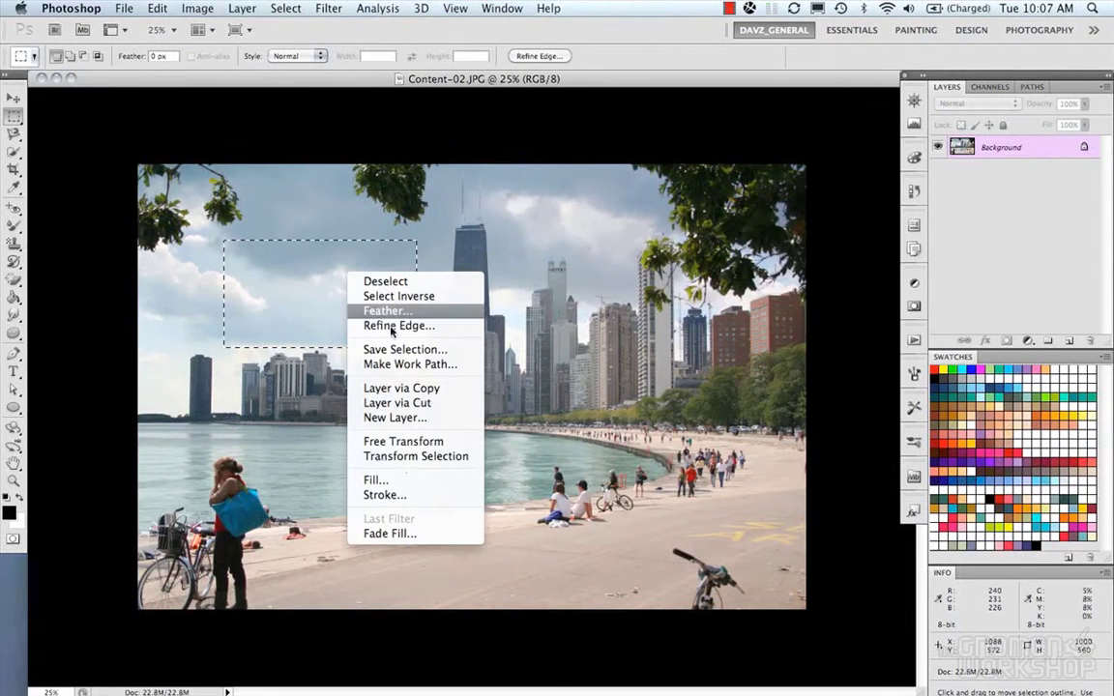
pyautogui.click(404, 481)
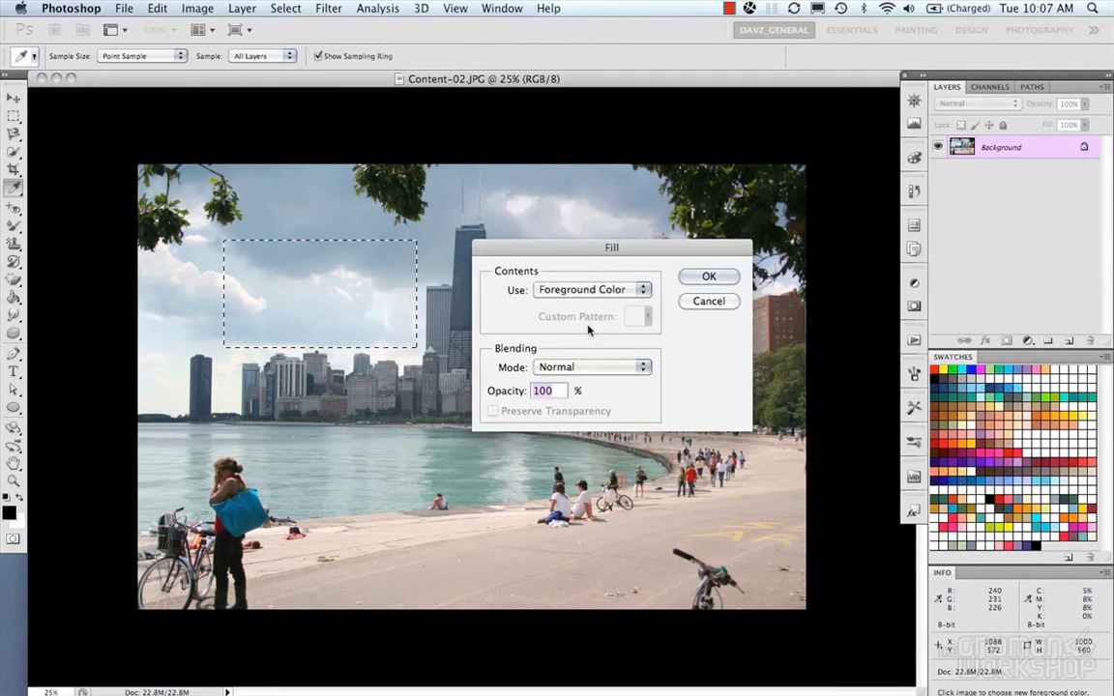
pyautogui.click(587, 290)
pyautogui.click(578, 340)
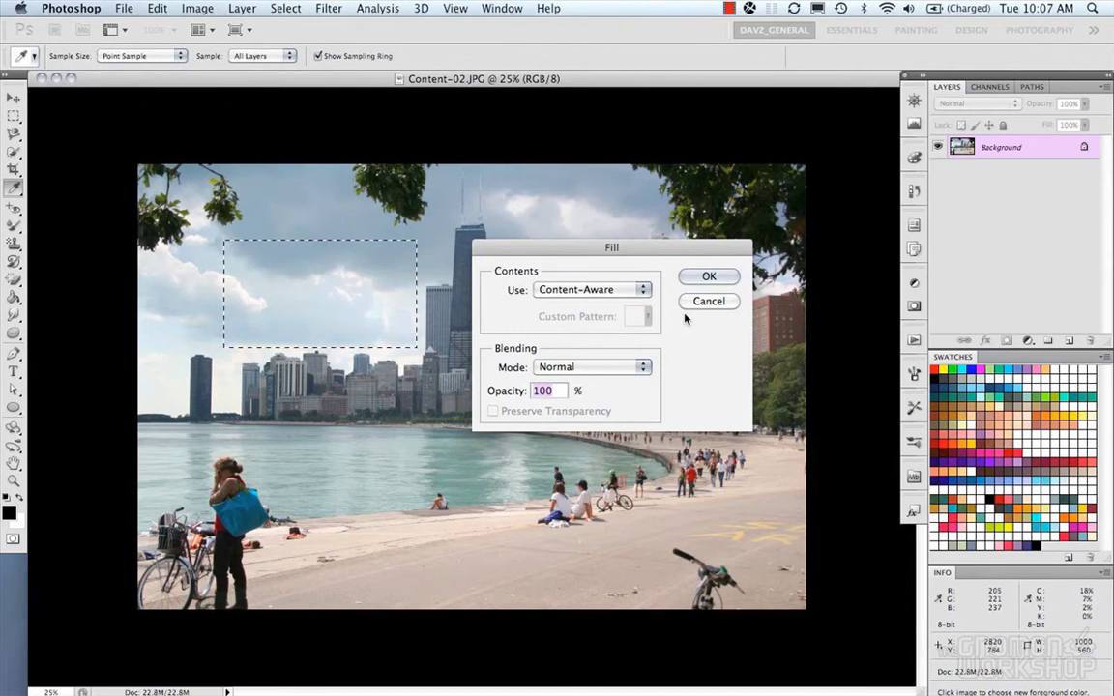
pyautogui.click(707, 302)
pyautogui.press('m')
pyautogui.click(316, 245)
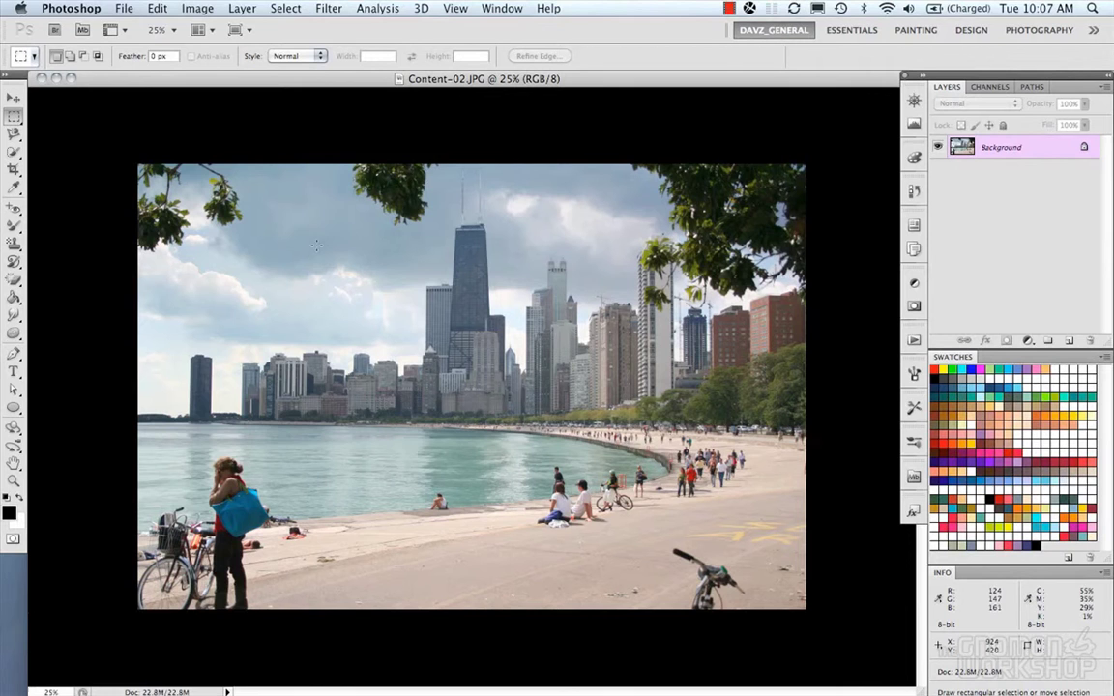
# Step: Open Content-01.jpg from the Images folder and dock it in the same window as the skyline photo
pyautogui.click(122, 10)
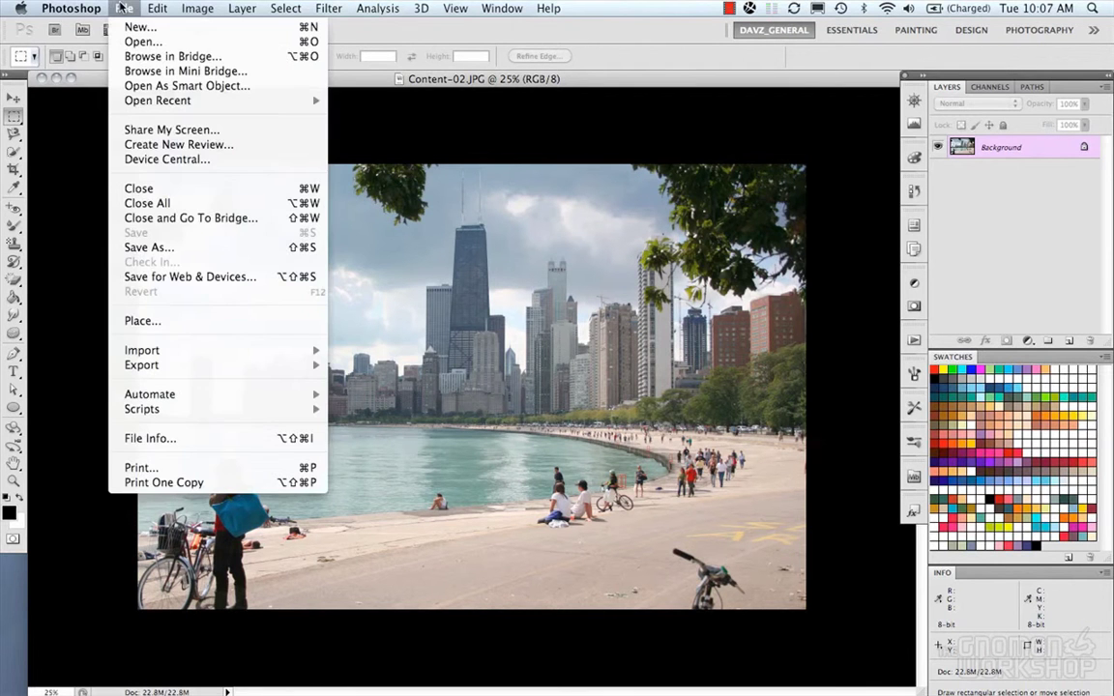
pyautogui.moveTo(141, 110)
pyautogui.press('super+o')
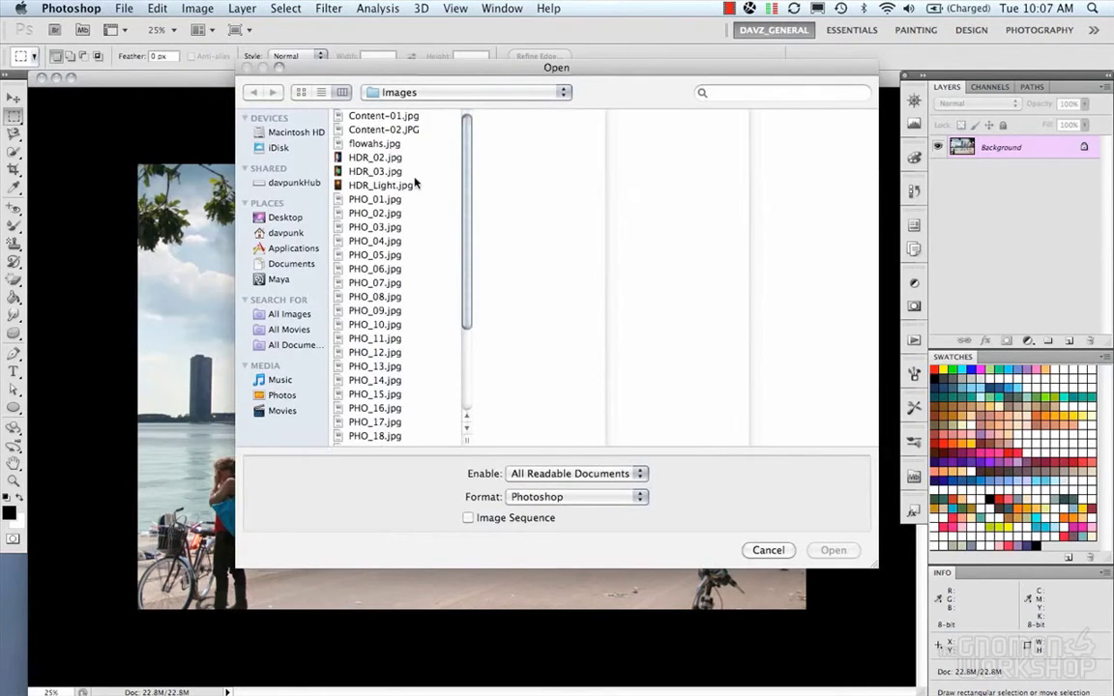
pyautogui.click(395, 131)
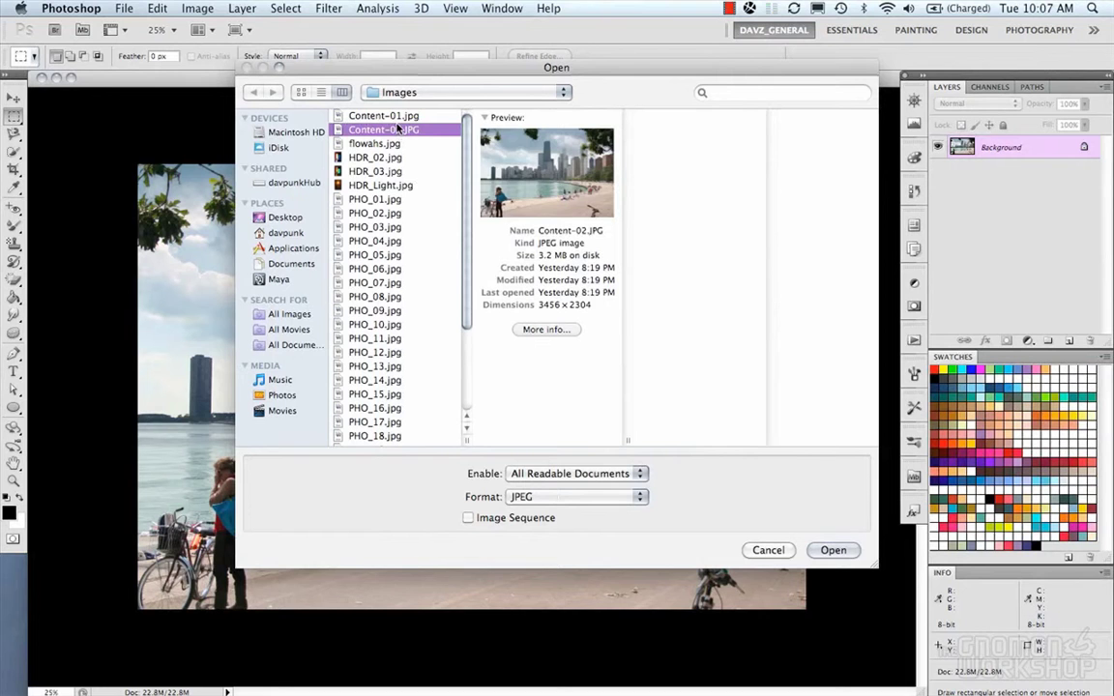
pyautogui.press('Up')
pyautogui.click(834, 550)
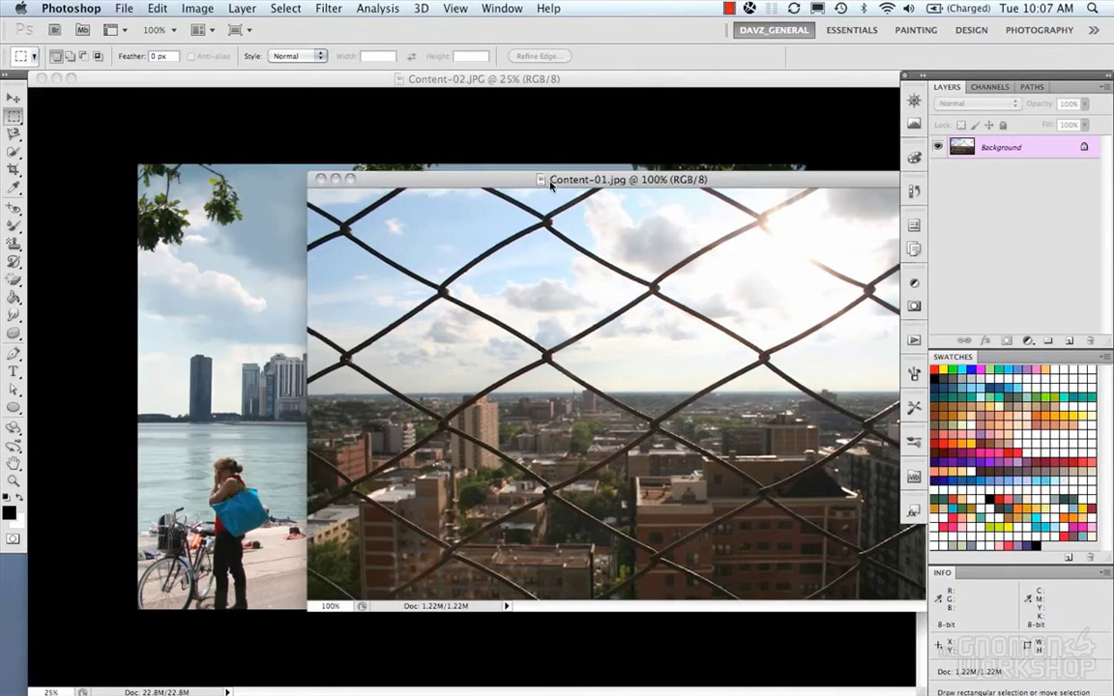
pyautogui.moveTo(356, 168); pyautogui.dragTo(291, 104)
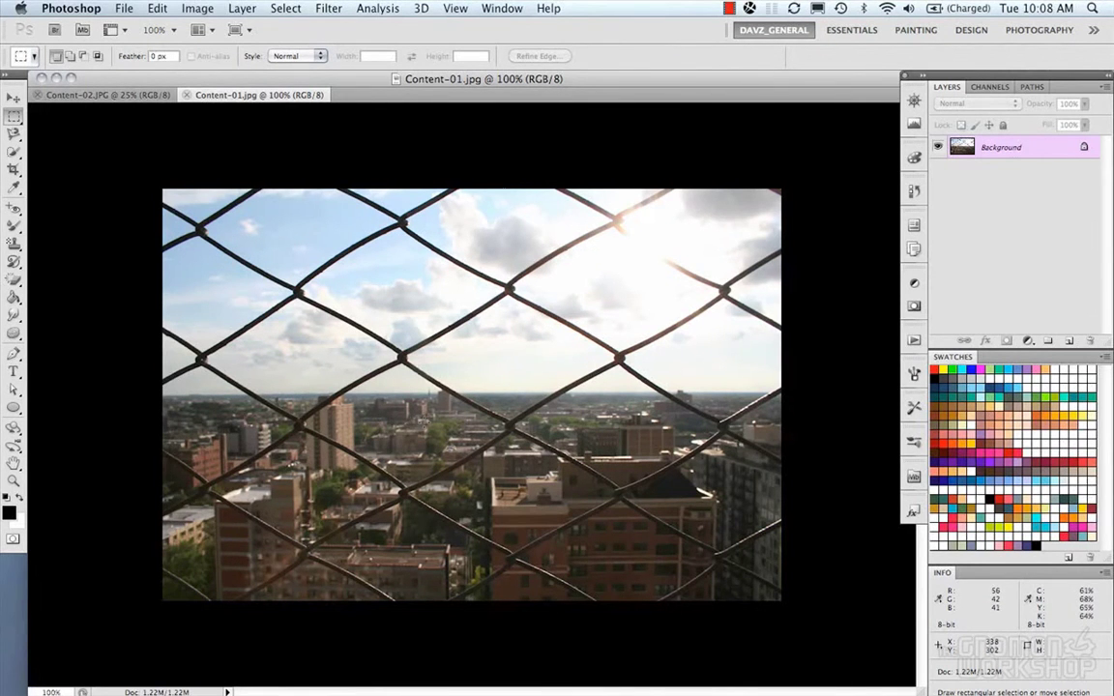
# Step: Select the whole sky above the horizon in the fence photo with a rectangle about 800 by 260 px
pyautogui.scroll(3, 424, 422)
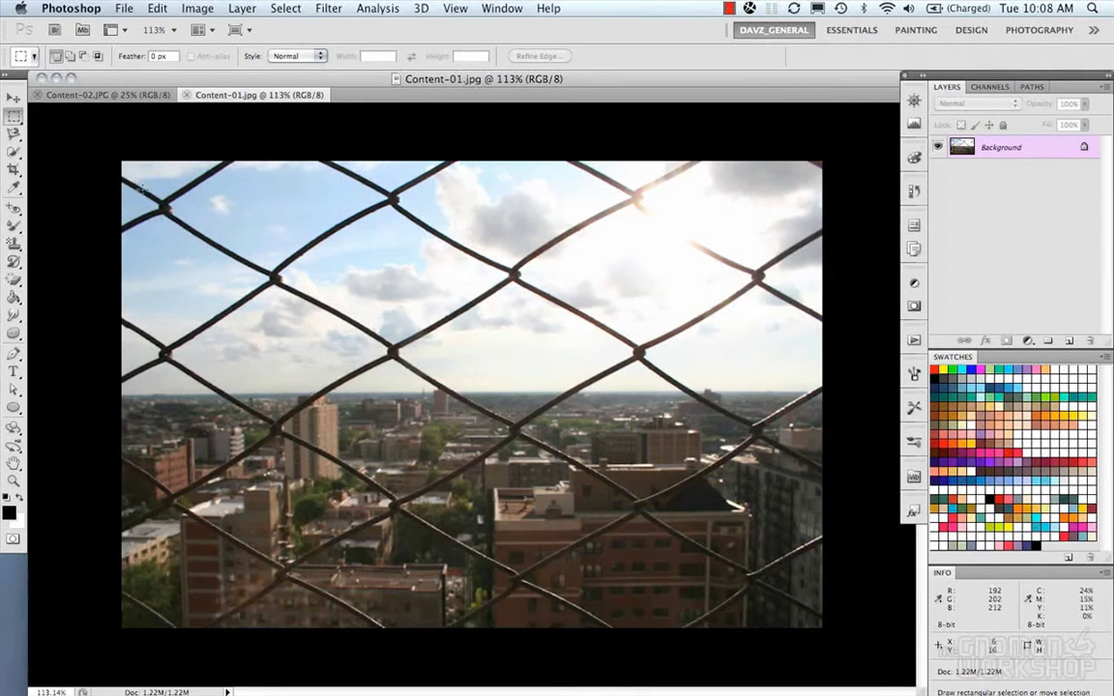
pyautogui.moveTo(104, 141); pyautogui.dragTo(856, 388)
# Step: Try a Content-Aware fill at 100% opacity on the selected sky of the fence photo, and undo the fill
pyautogui.rightClick(552, 300)
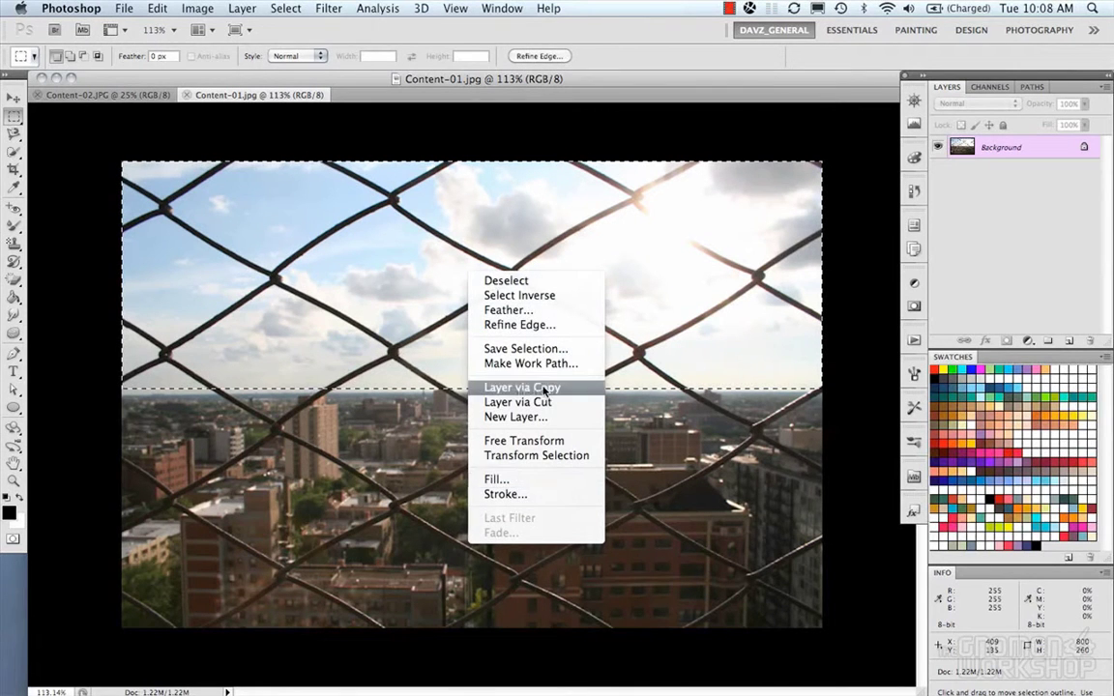
pyautogui.click(538, 480)
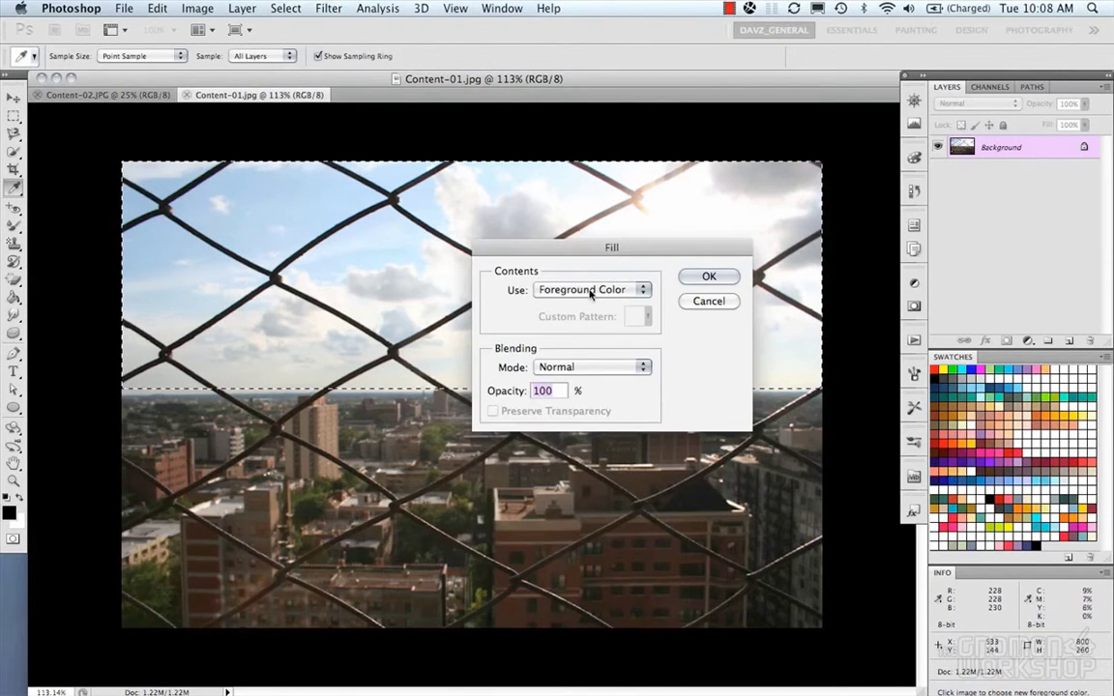
pyautogui.click(581, 290)
pyautogui.moveTo(598, 257); pyautogui.dragTo(223, 340)
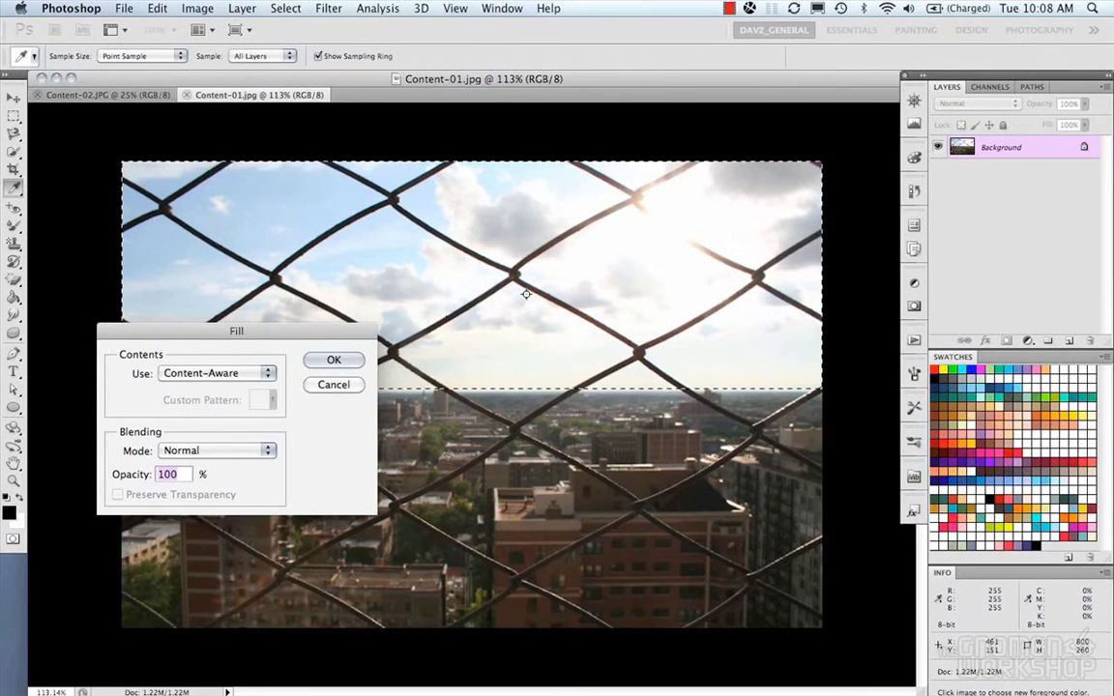
pyautogui.click(336, 361)
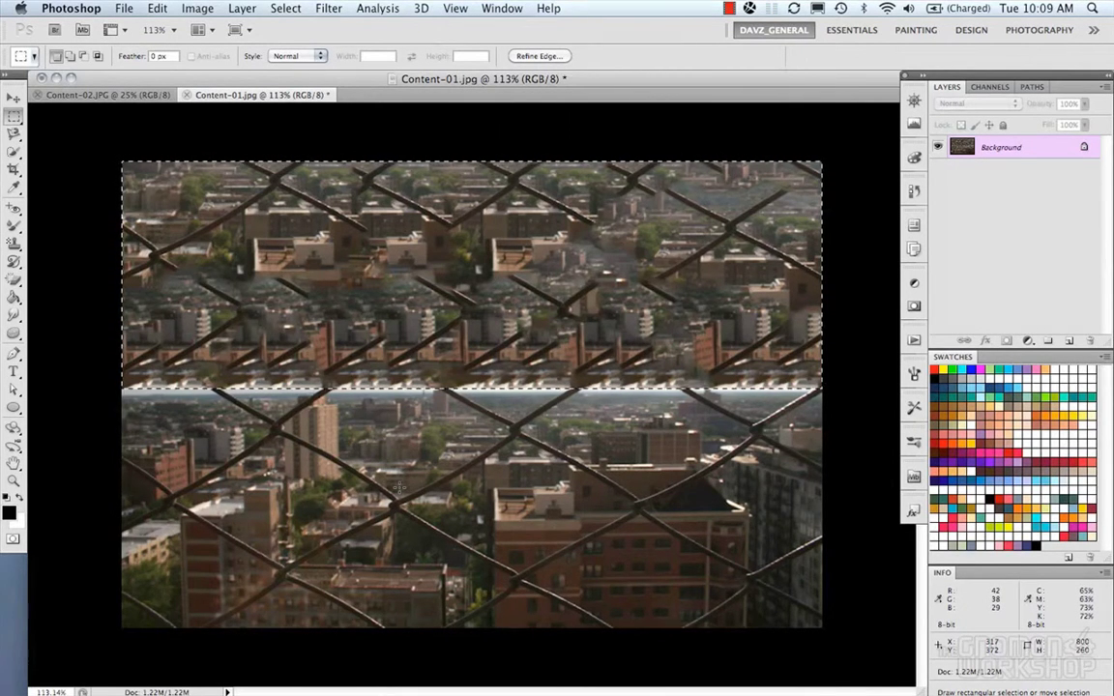
pyautogui.hotkey('ctrl', 'z')
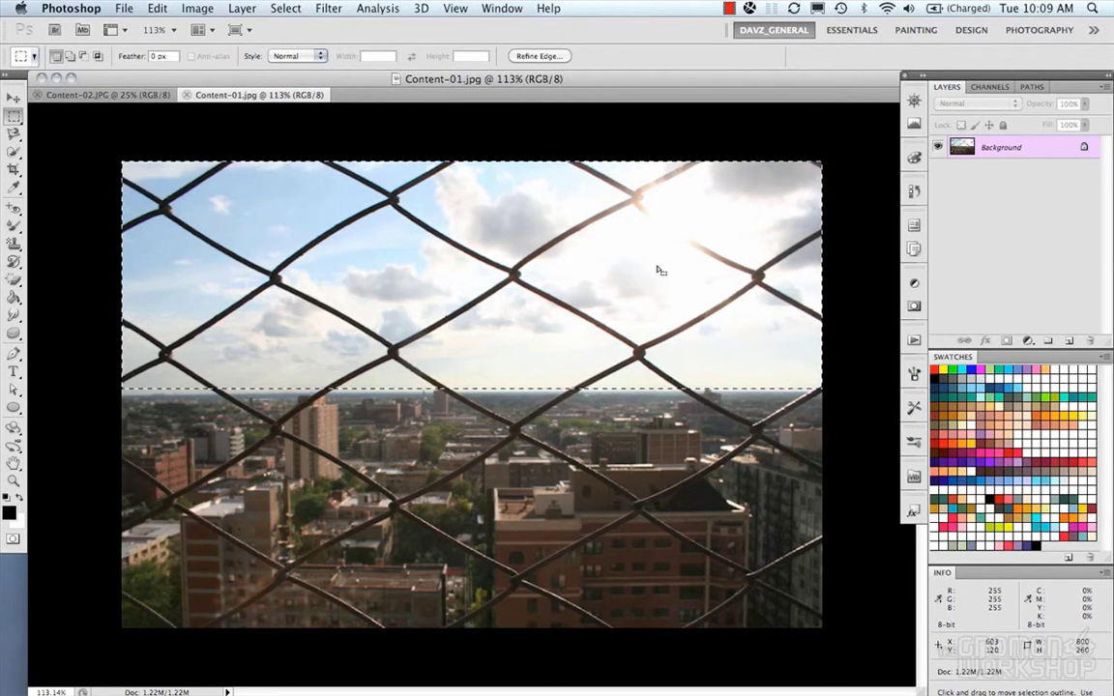
# Step: Crop the fence photo to the selected sky
pyautogui.click(151, 9)
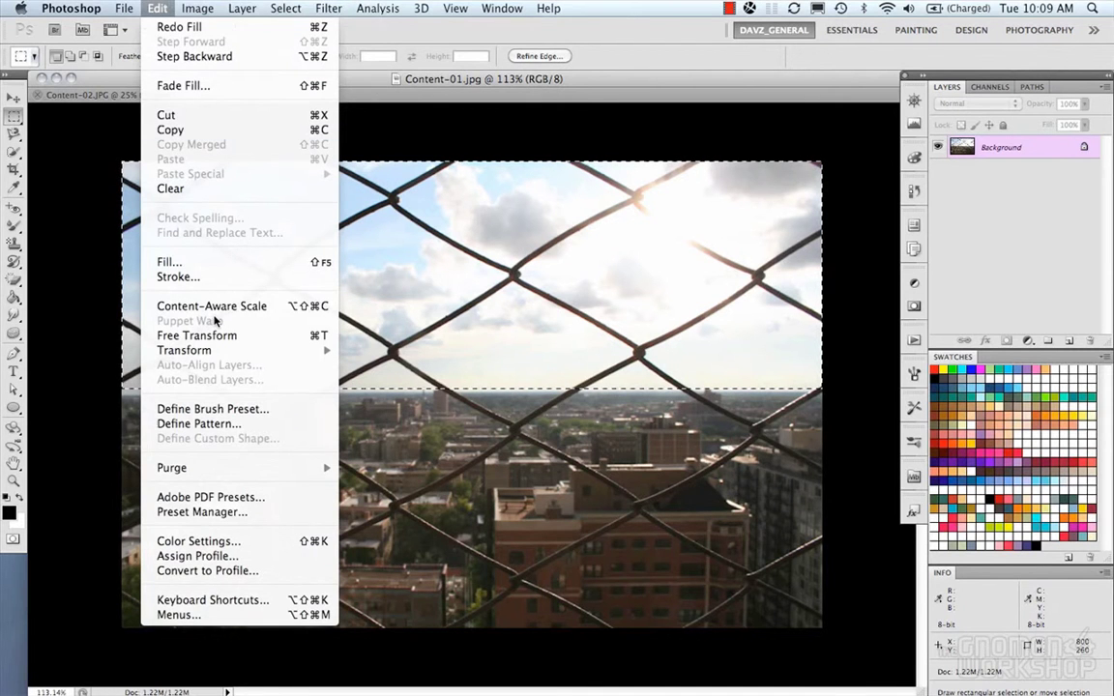
pyautogui.moveTo(198, 9)
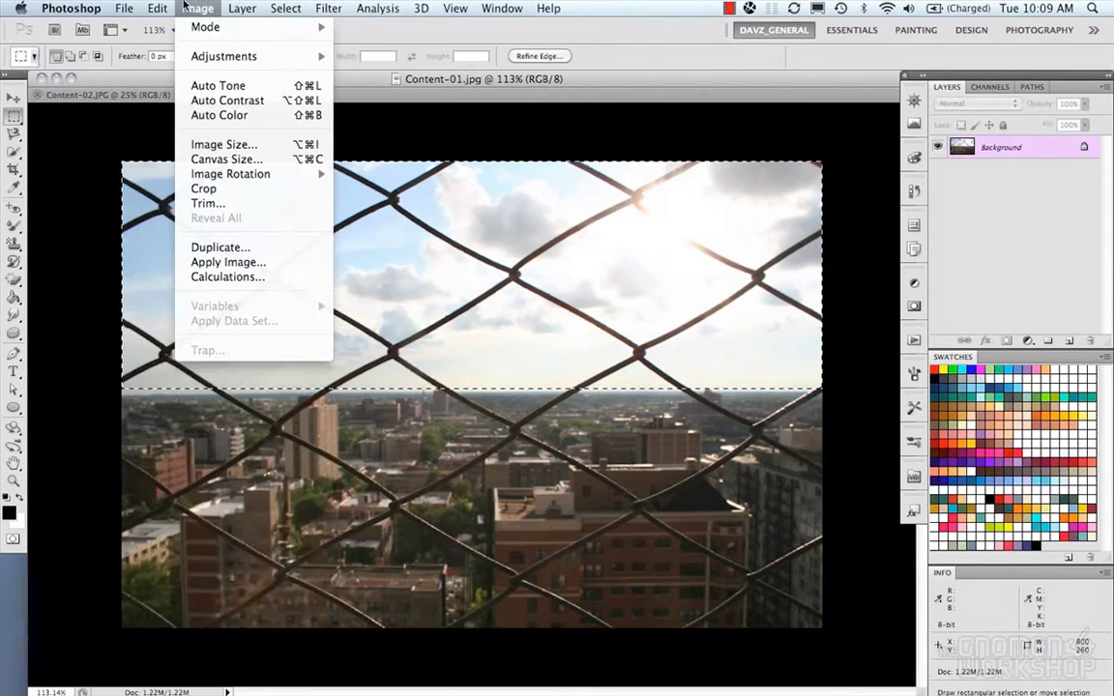
pyautogui.click(203, 186)
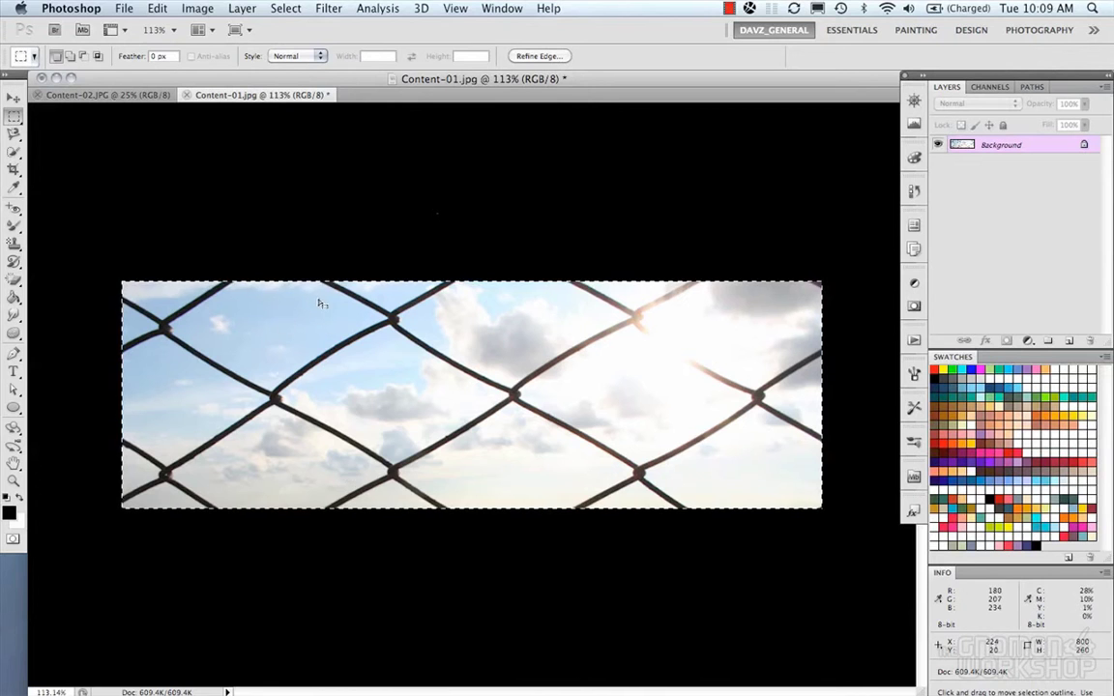
# Step: Try a Content-Aware fill over the entire cropped sky image, and clear the selection
pyautogui.rightClick(352, 336)
pyautogui.click(405, 538)
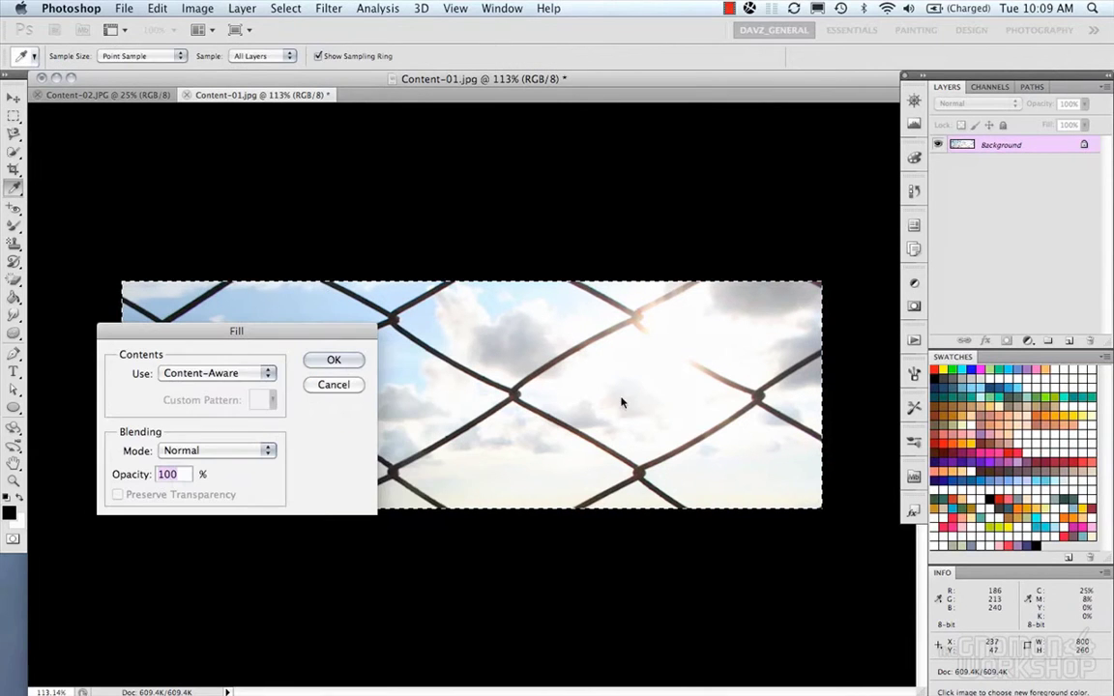
pyautogui.click(337, 365)
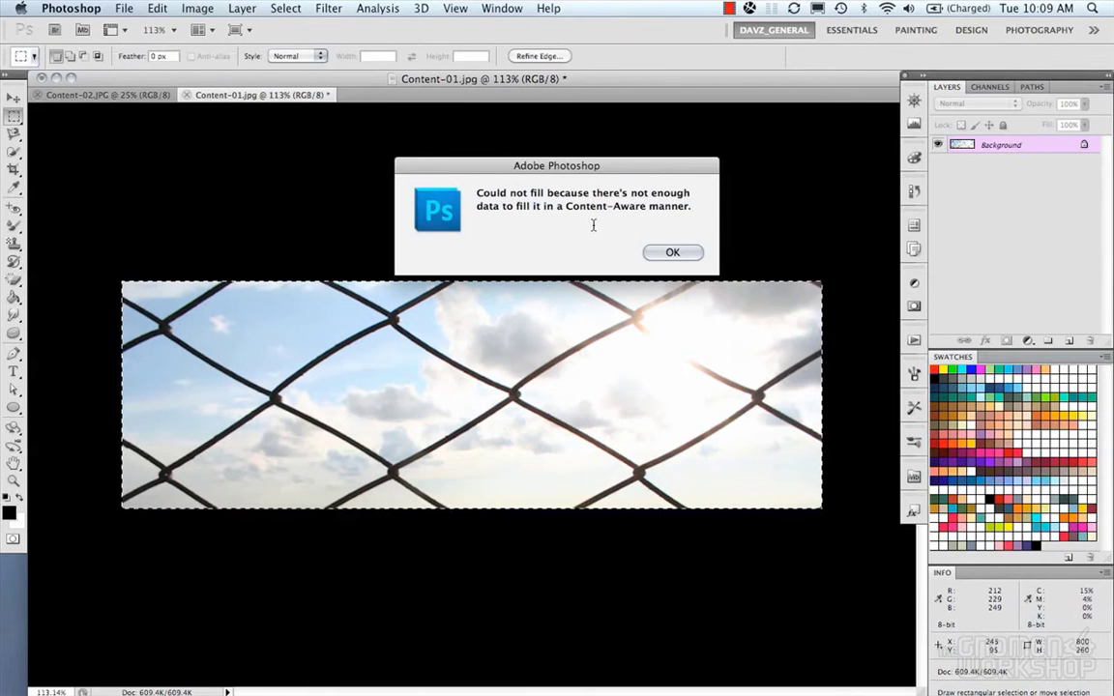
pyautogui.click(672, 253)
pyautogui.click(649, 251)
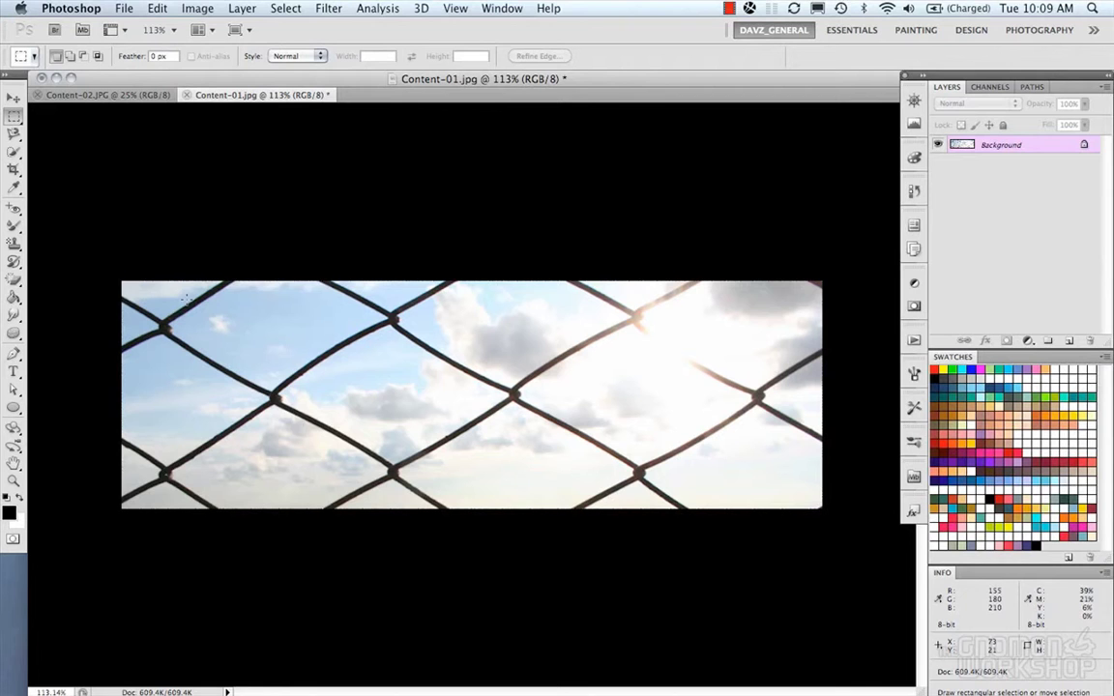
# Step: Select the upper-left corner of the cropped sky, about 159 by 99 px, and try a Content-Aware fill on it
pyautogui.moveTo(118, 274); pyautogui.dragTo(260, 367)
pyautogui.rightClick(239, 334)
pyautogui.click(276, 543)
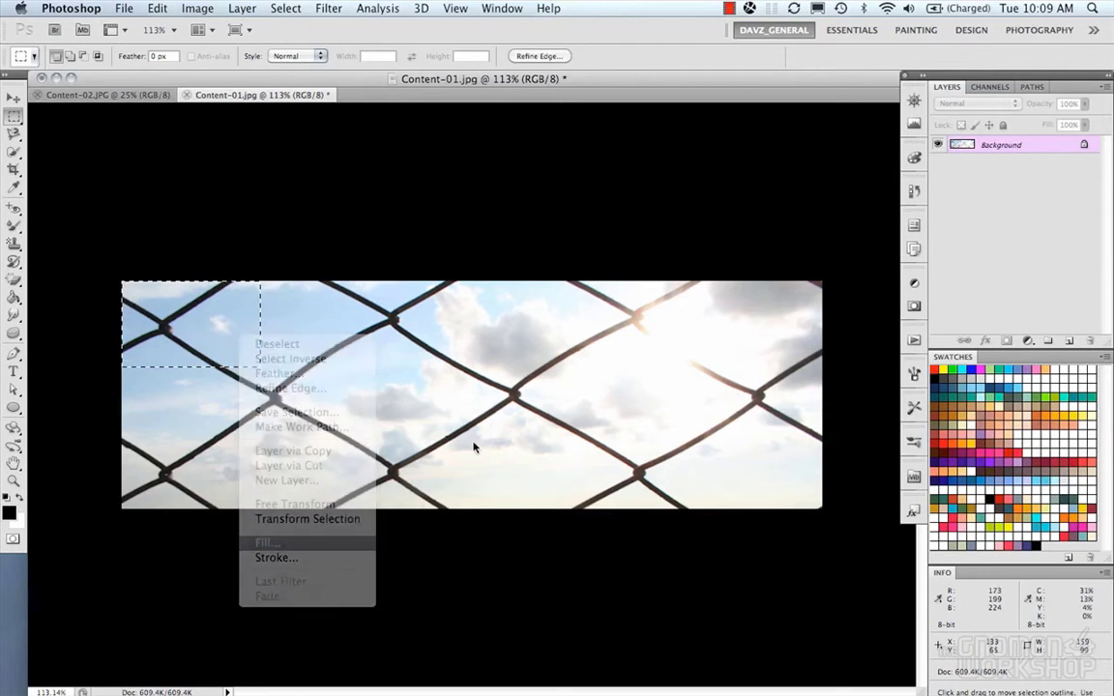
pyautogui.click(349, 364)
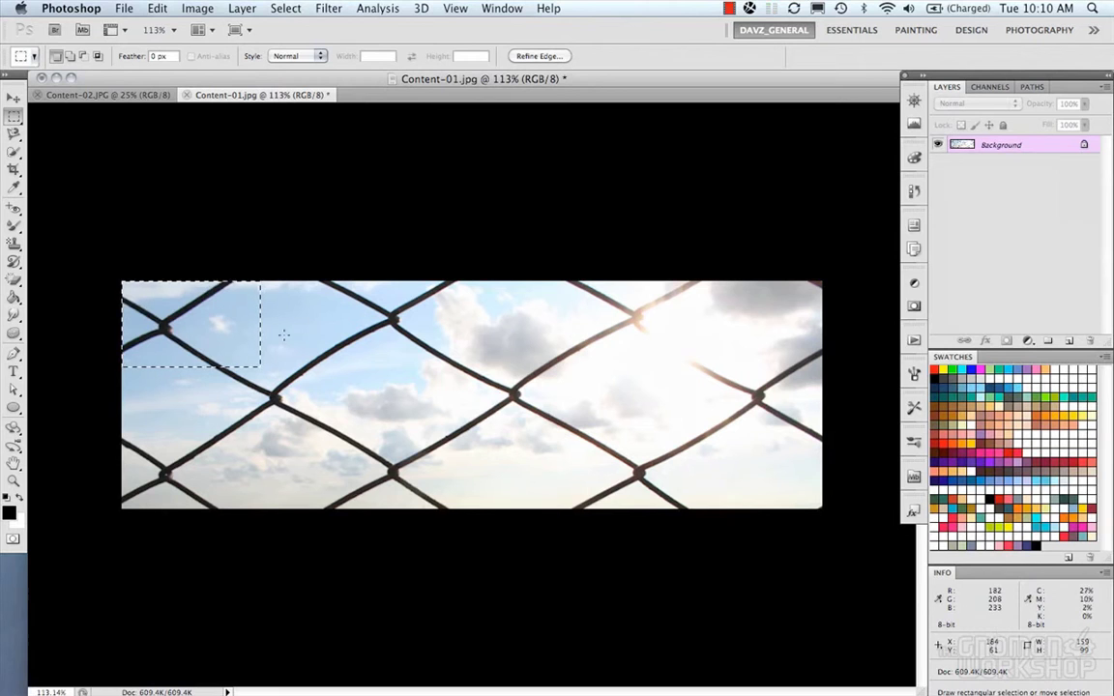
# Step: Reapply the undone corner fill, clear its selection to inspect the blended result, and undo both changes
pyautogui.press('super+z')
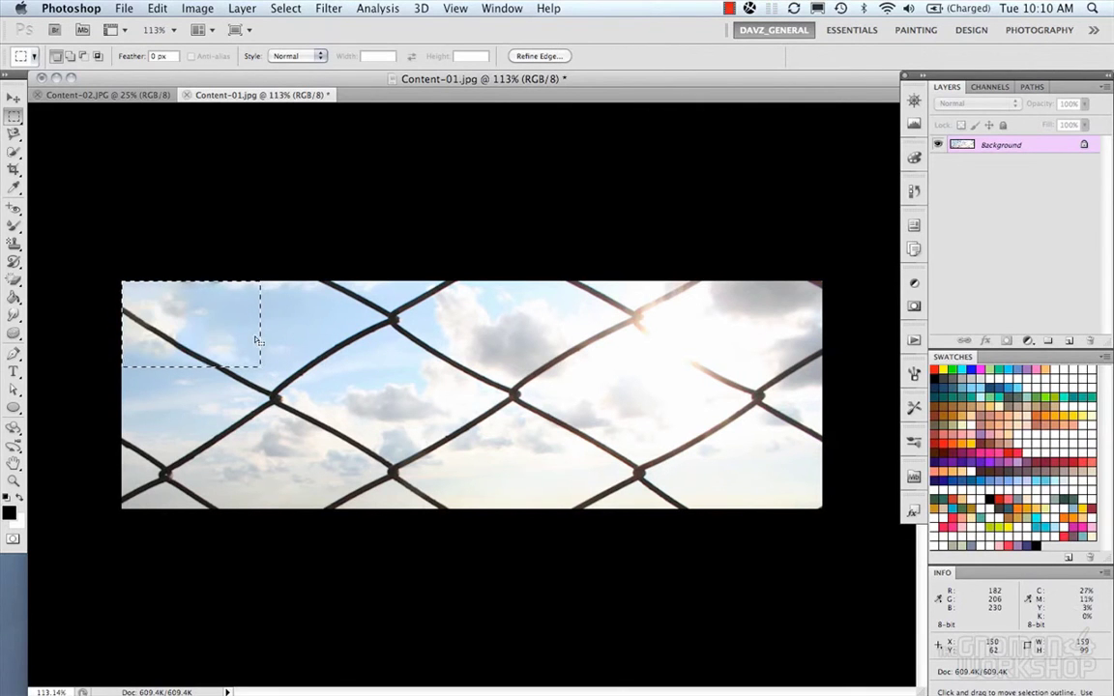
pyautogui.click(268, 354)
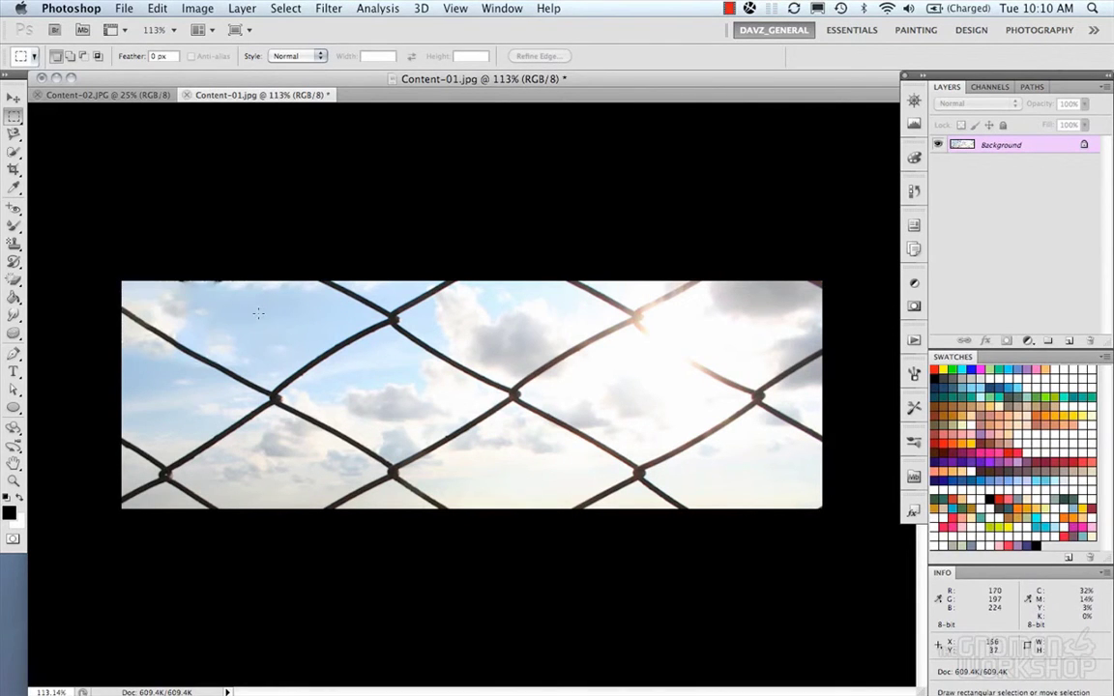
pyautogui.press('super+plus')
pyautogui.scroll(3, 250, 312)
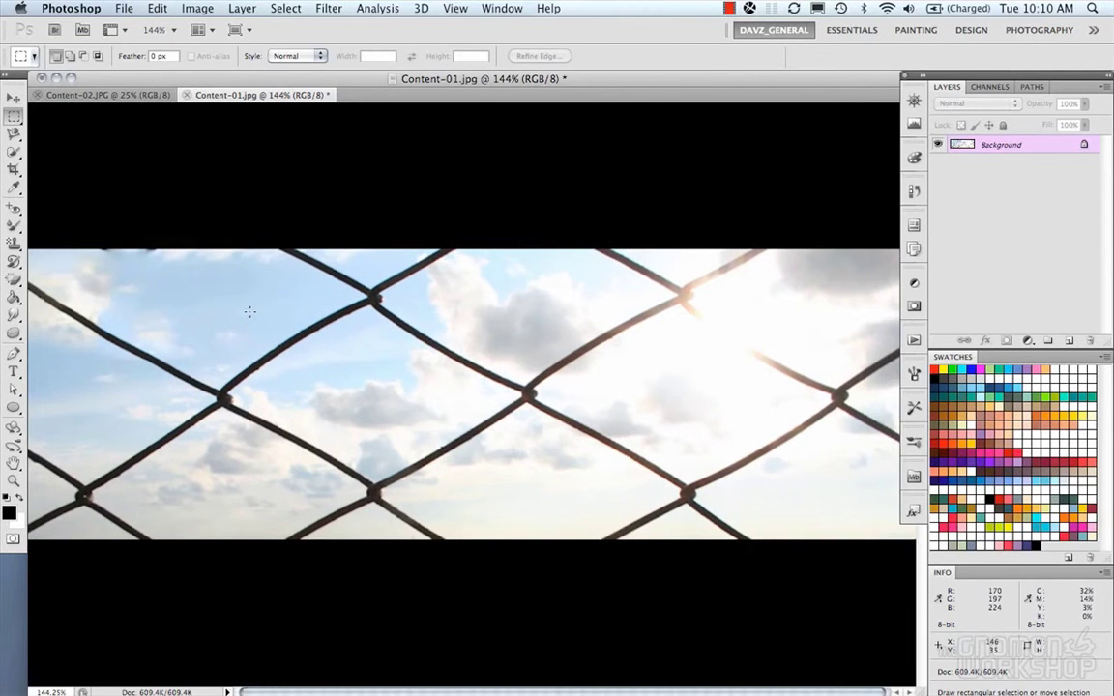
pyautogui.scroll(-2, 249, 312)
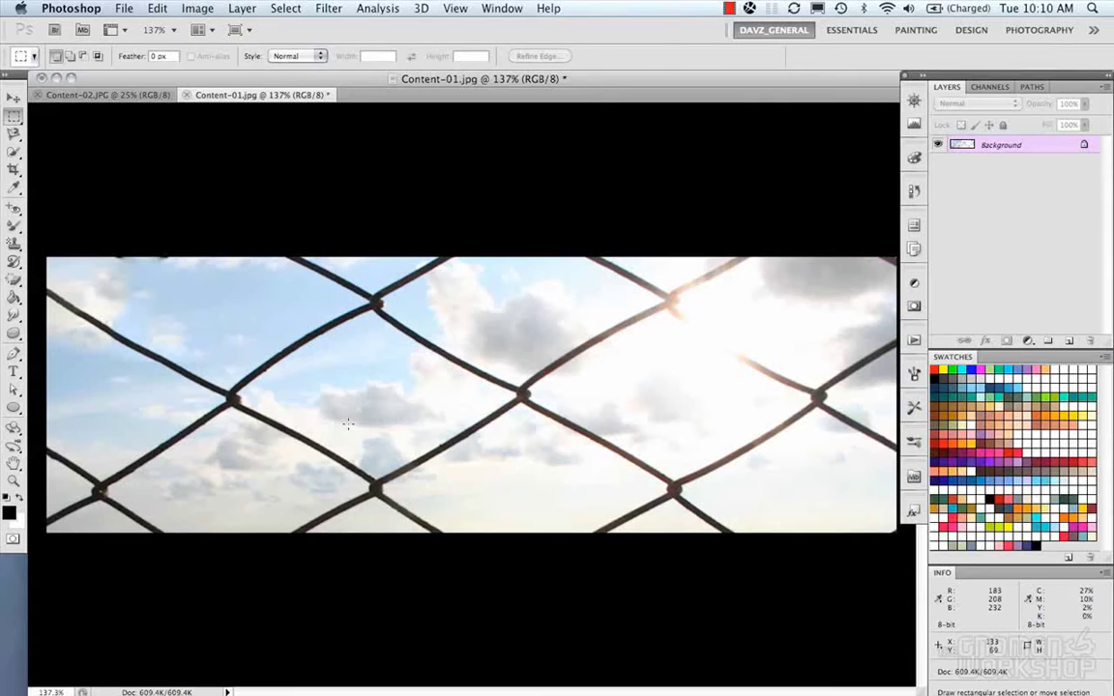
pyautogui.scroll(-1, 462, 393)
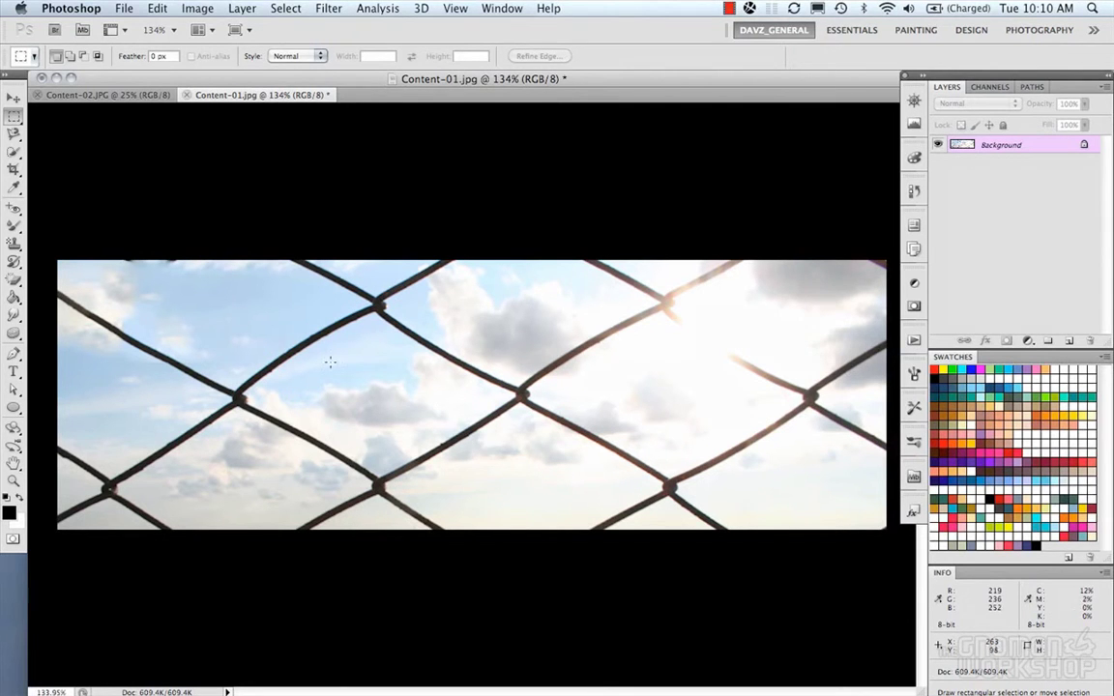
pyautogui.press('super+z')
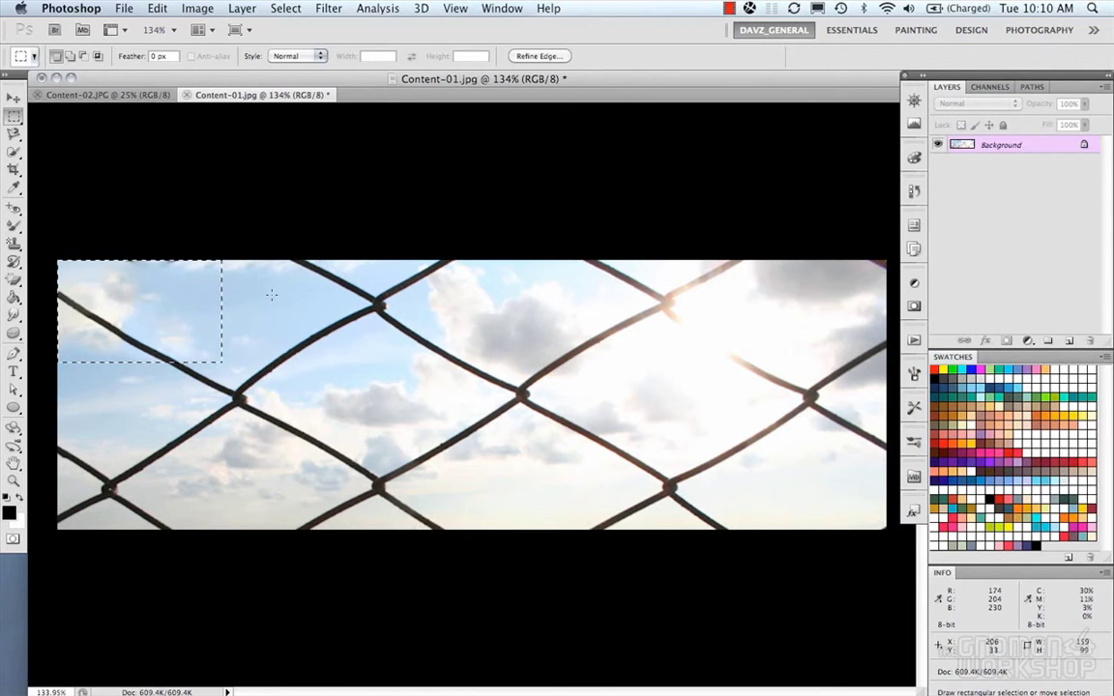
pyautogui.press('super+alt+z')
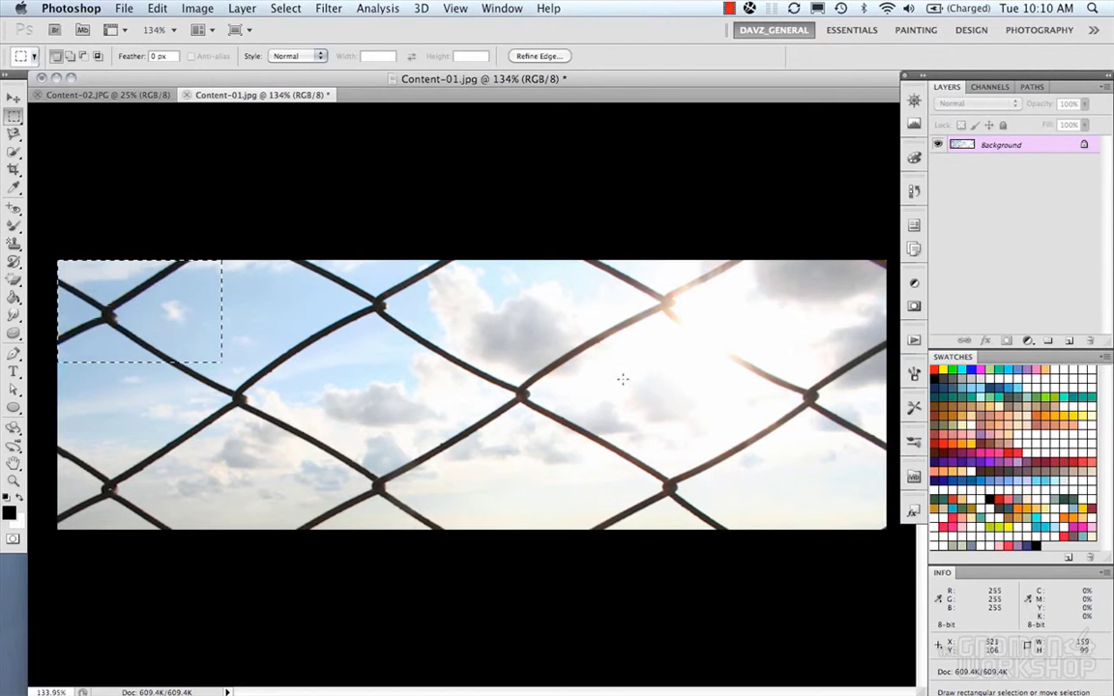
# Step: Try a Content-Aware fill at 100% opacity on the bright sun area, about 198 by 86 px, and undo it
pyautogui.press('space')
pyautogui.moveTo(633, 375); pyautogui.dragTo(532, 375)
pyautogui.moveTo(565, 260); pyautogui.dragTo(771, 348)
pyautogui.rightClick(712, 330)
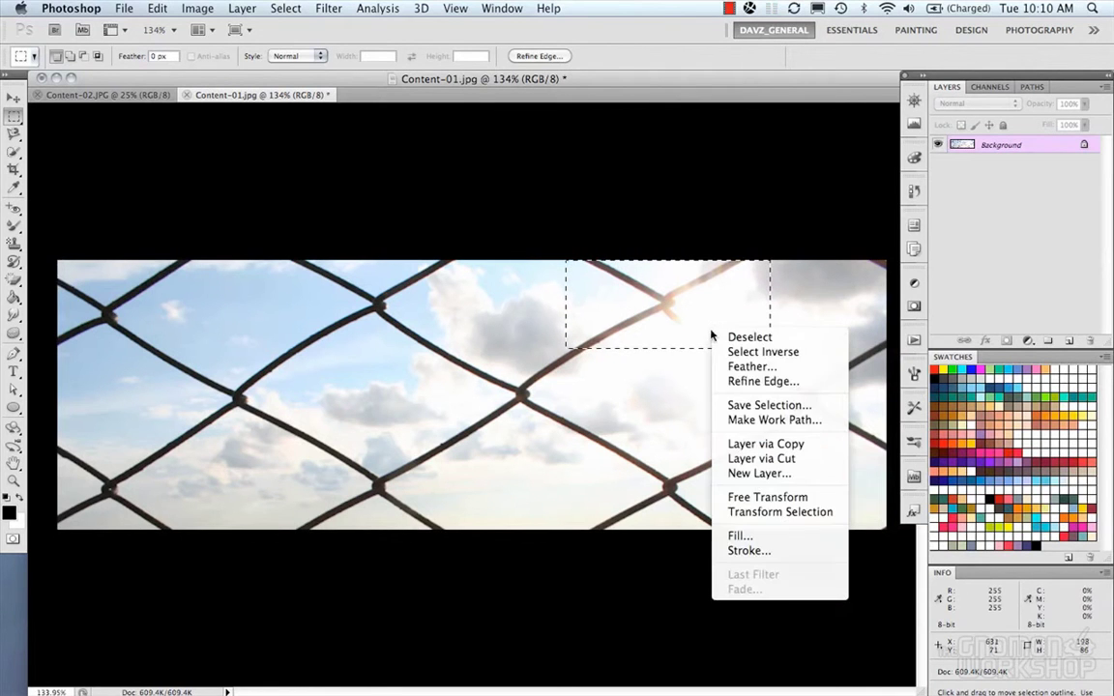
pyautogui.click(741, 535)
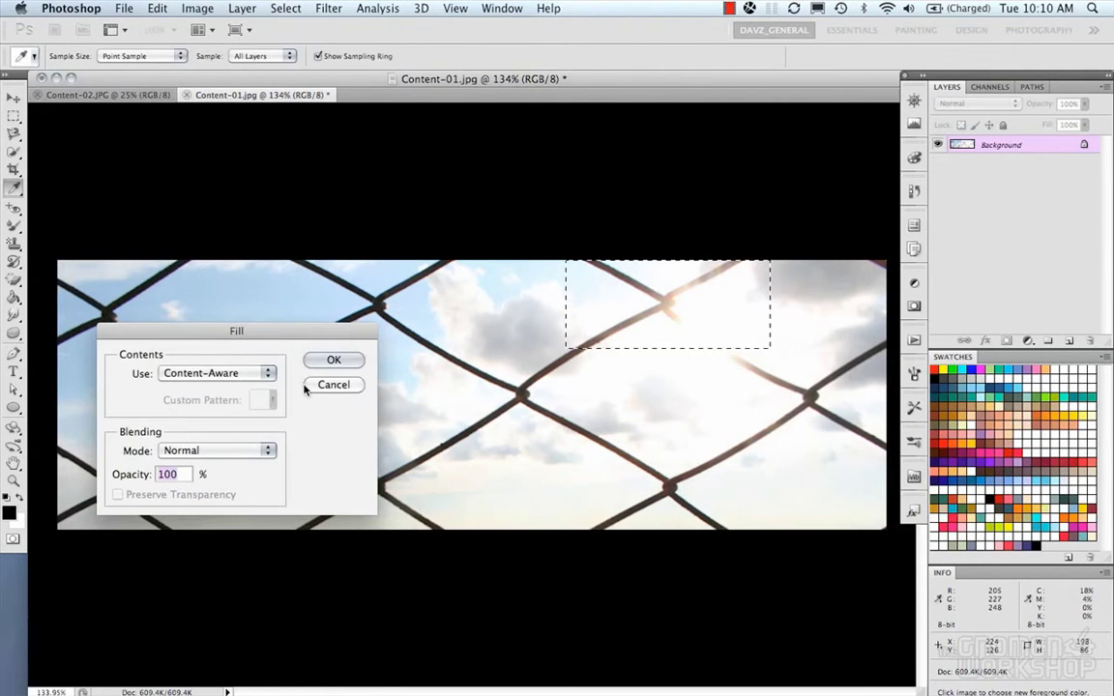
pyautogui.click(325, 364)
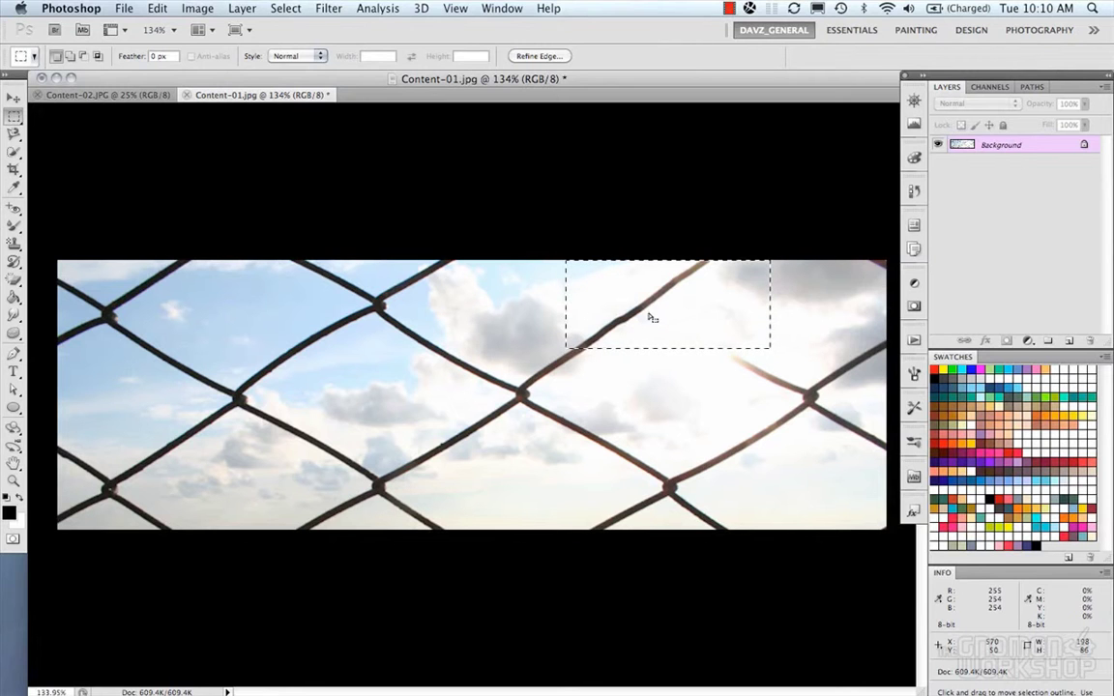
pyautogui.press('super+z')
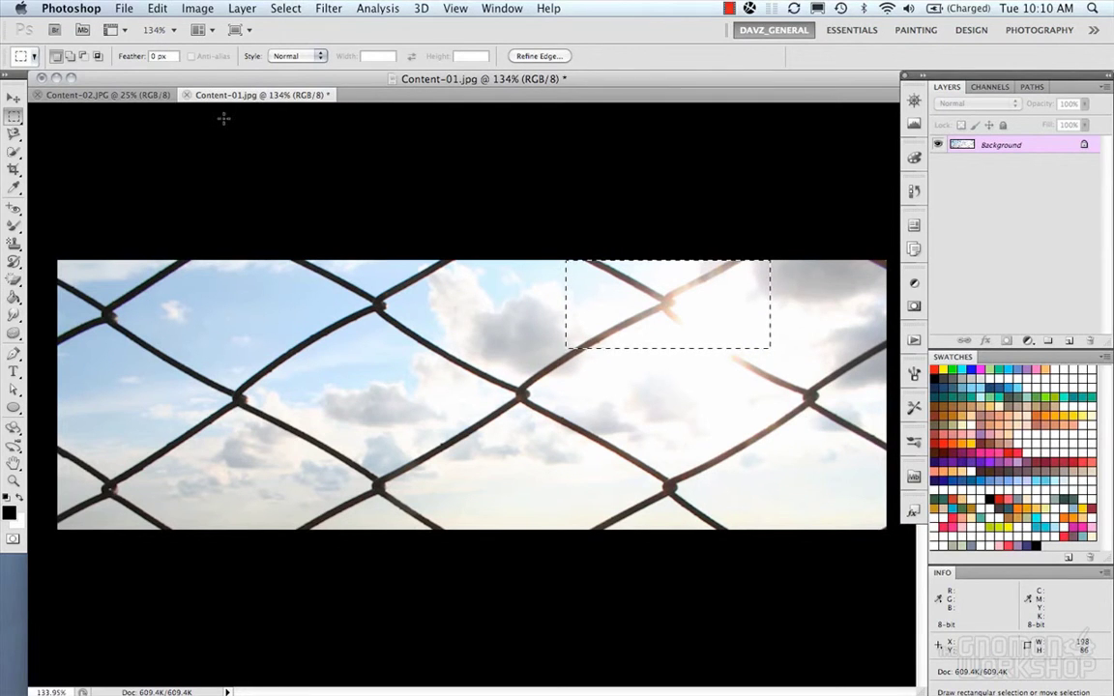
# Step: Close the fence photo and duplicate the skyline photo's Background layer
pyautogui.press('super+w')
pyautogui.click(513, 253)
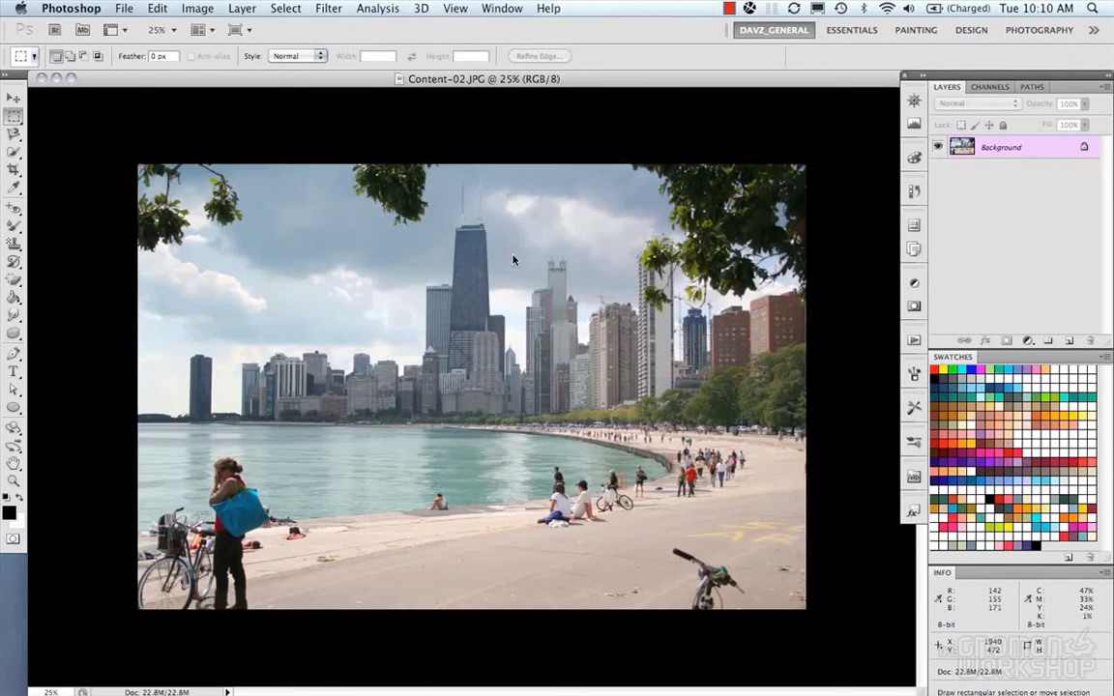
pyautogui.press('super+0')
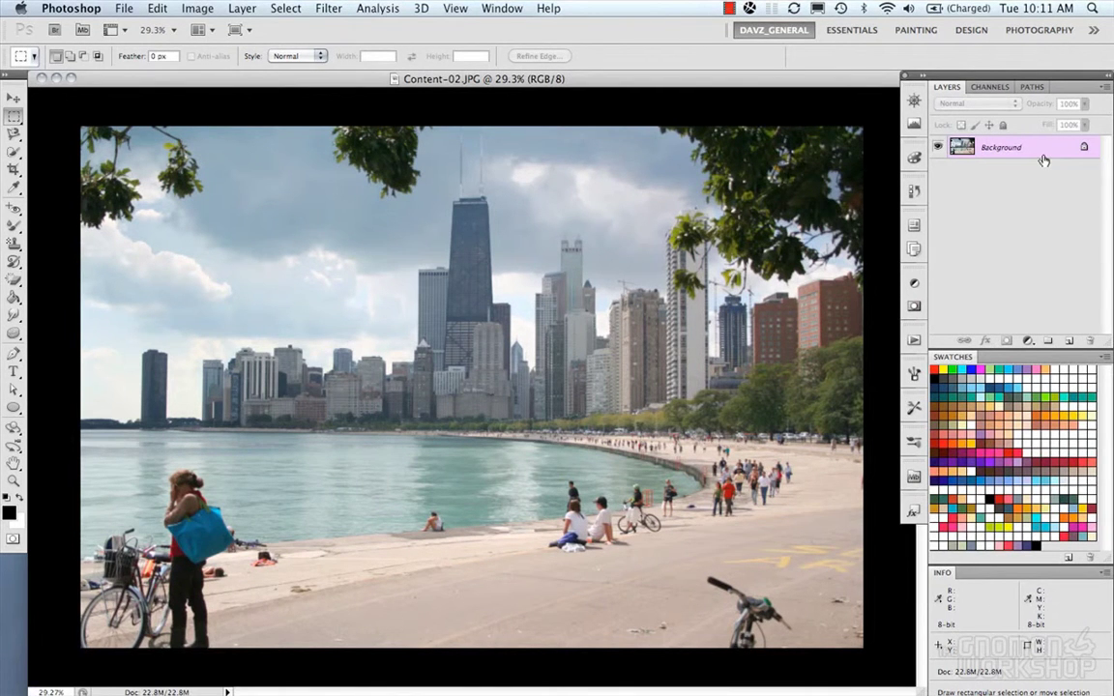
pyautogui.press('super+j')
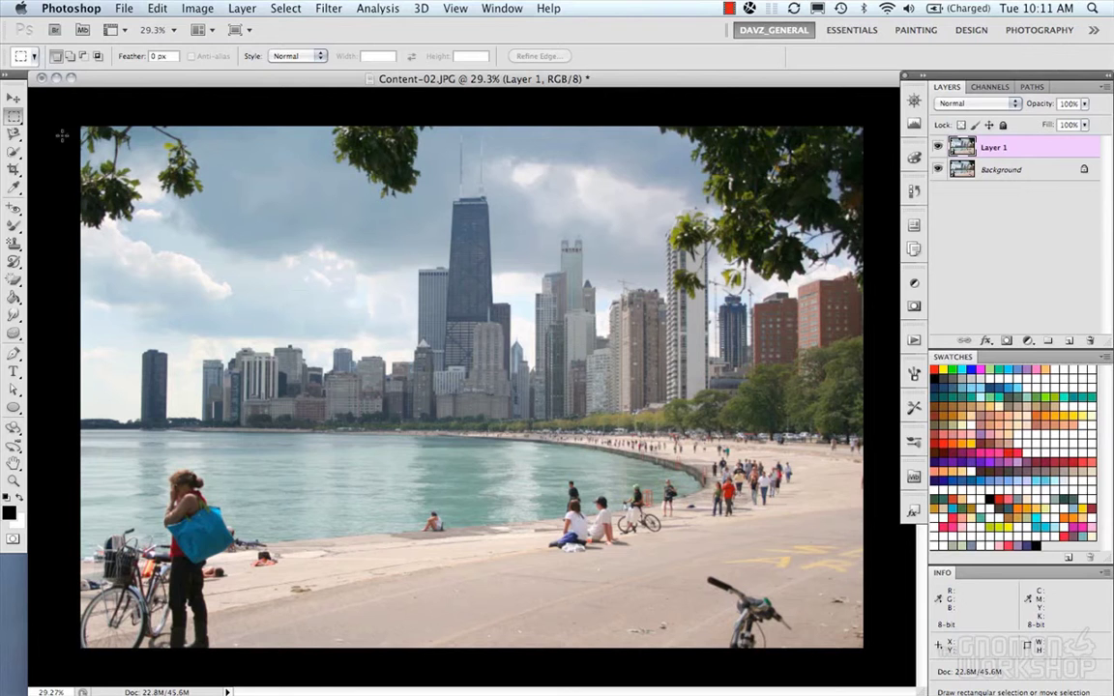
# Step: Replace the upper-left tree branches, about 602 by 506 px, with a Normal-mode Content-Aware fill at 100% opacity, and clear the selection
pyautogui.moveTo(80, 125); pyautogui.dragTo(216, 239)
pyautogui.rightClick(177, 212)
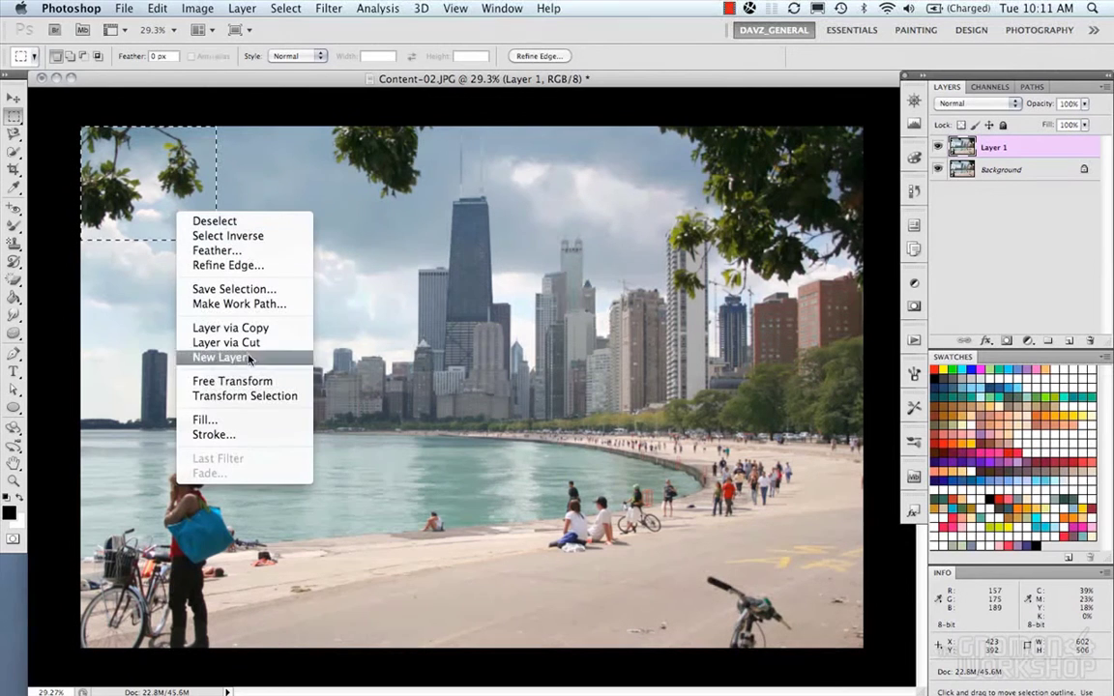
pyautogui.click(232, 418)
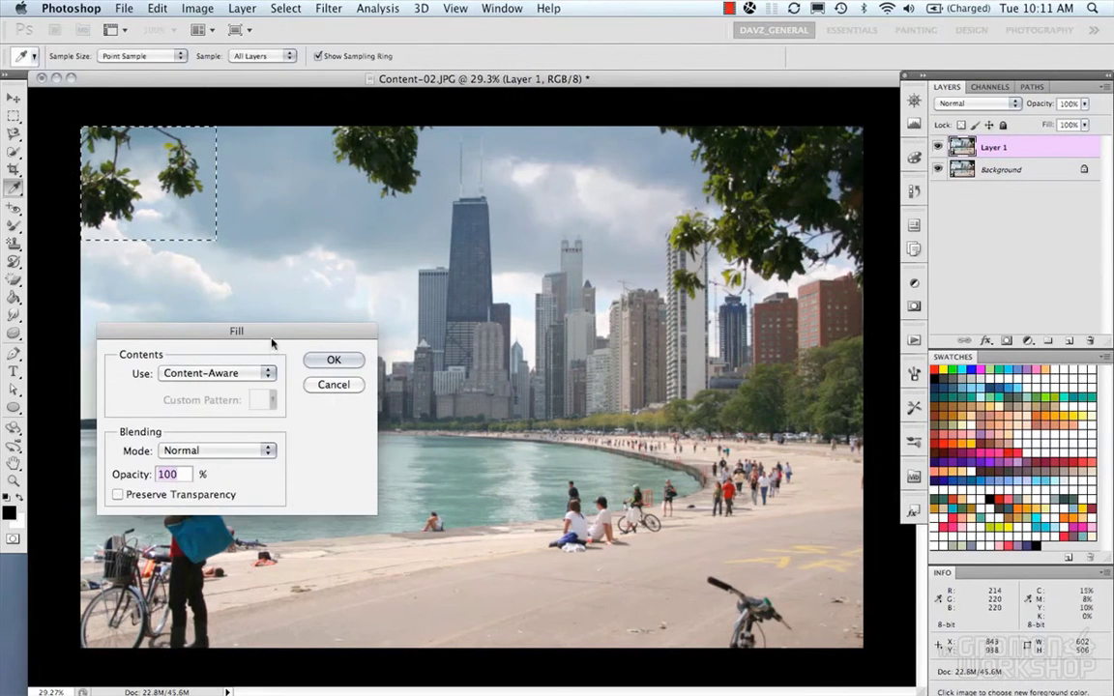
pyautogui.moveTo(236, 331); pyautogui.dragTo(236, 268)
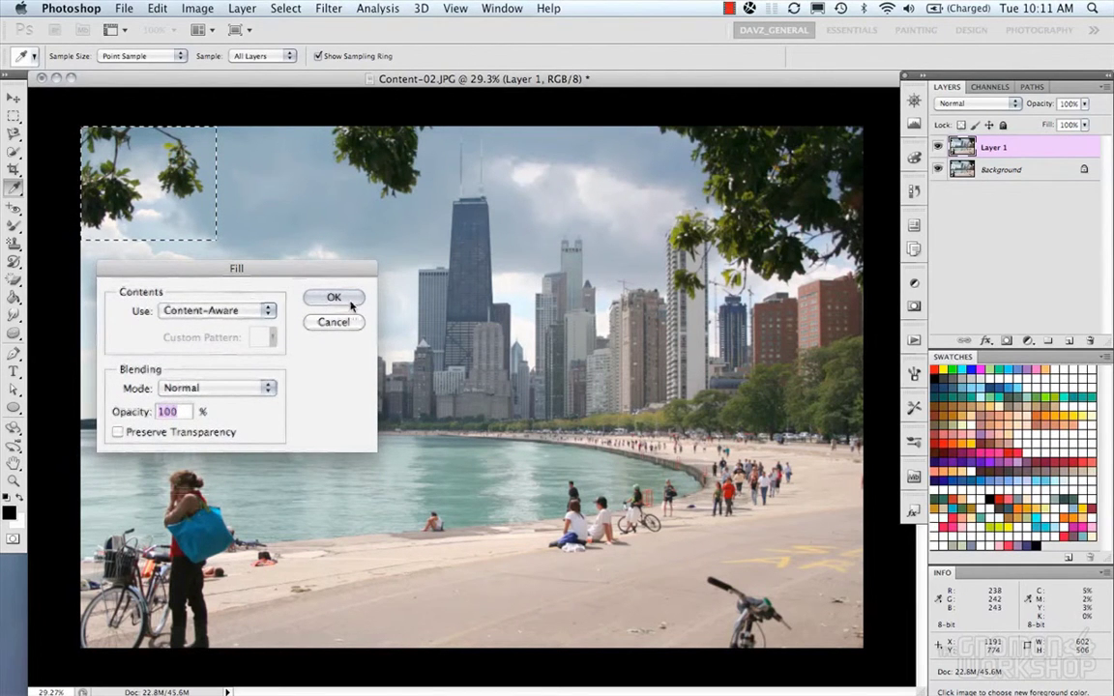
pyautogui.click(351, 302)
pyautogui.press('m')
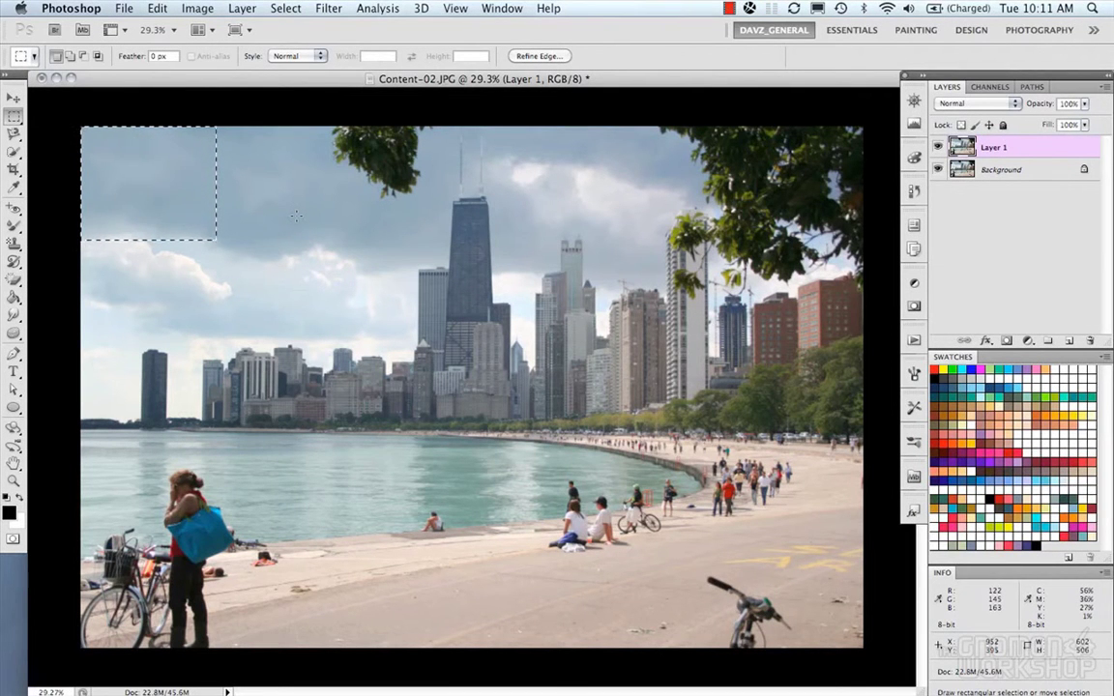
pyautogui.press('super+d')
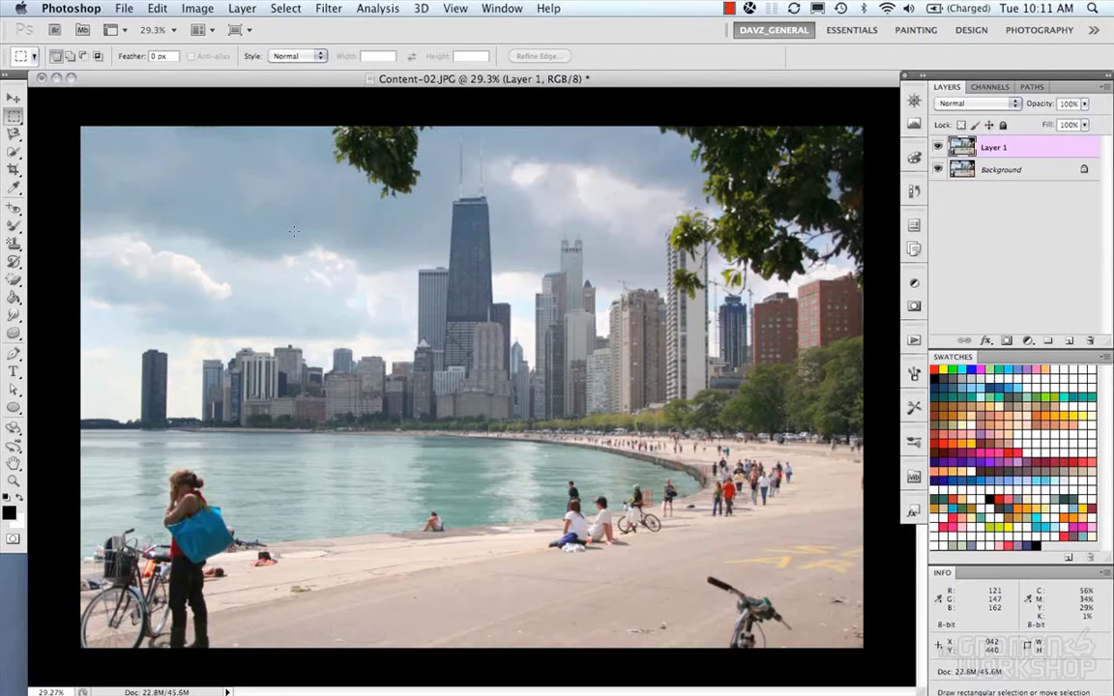
pyautogui.press('super+z')
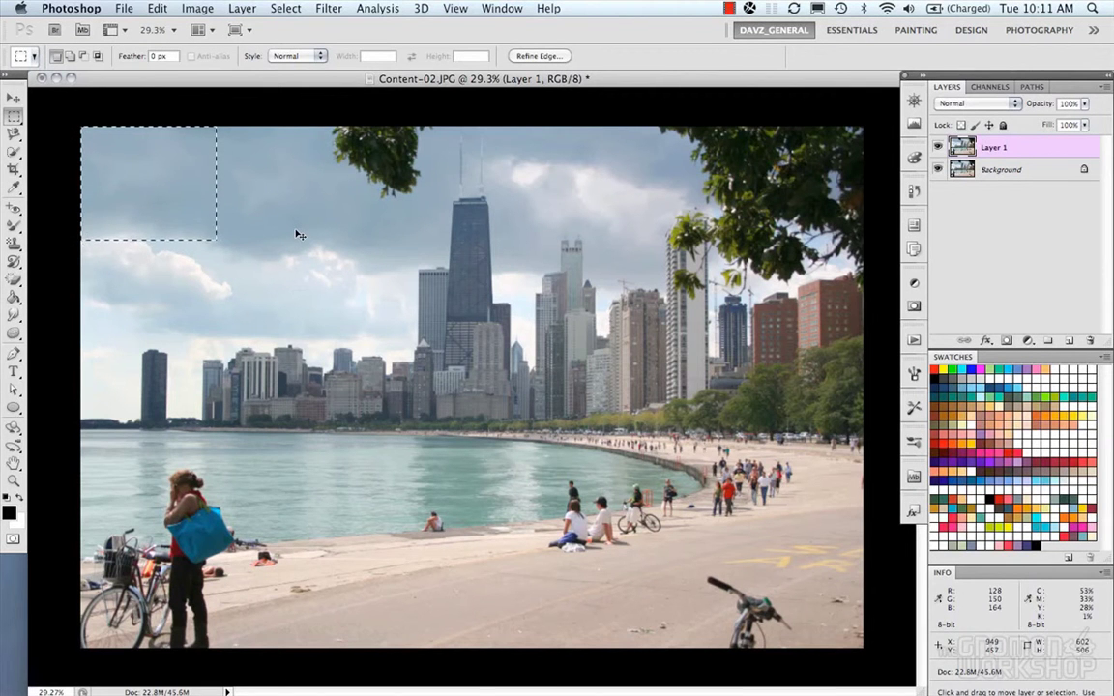
pyautogui.press('super+alt+z')
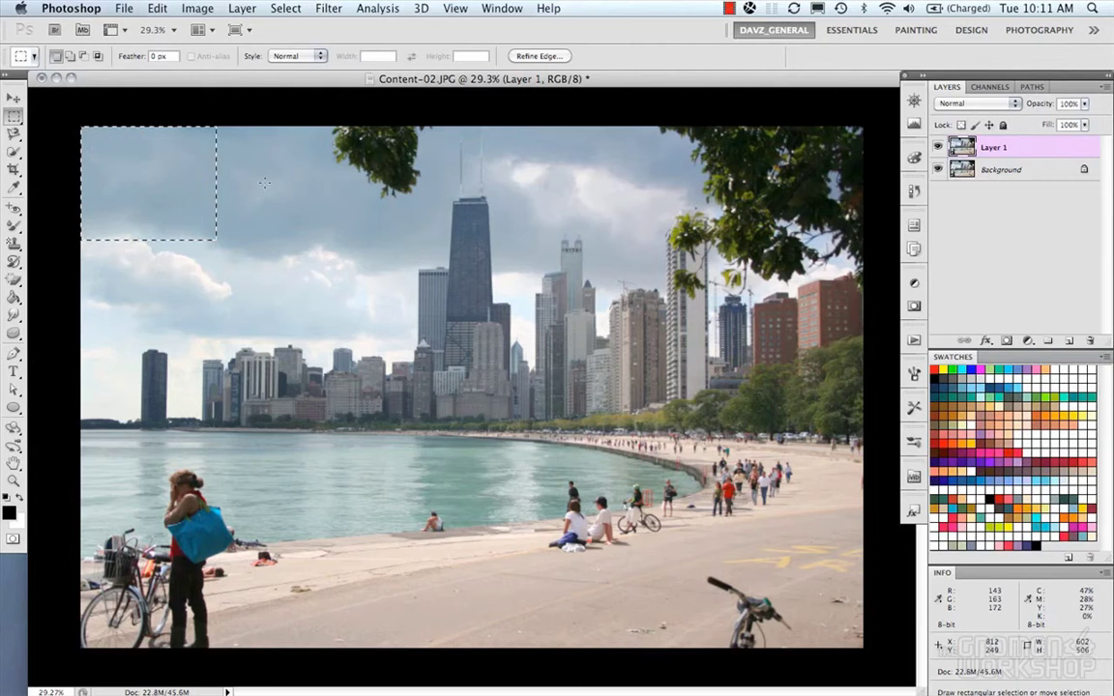
pyautogui.hotkey('ctrl', 'd')
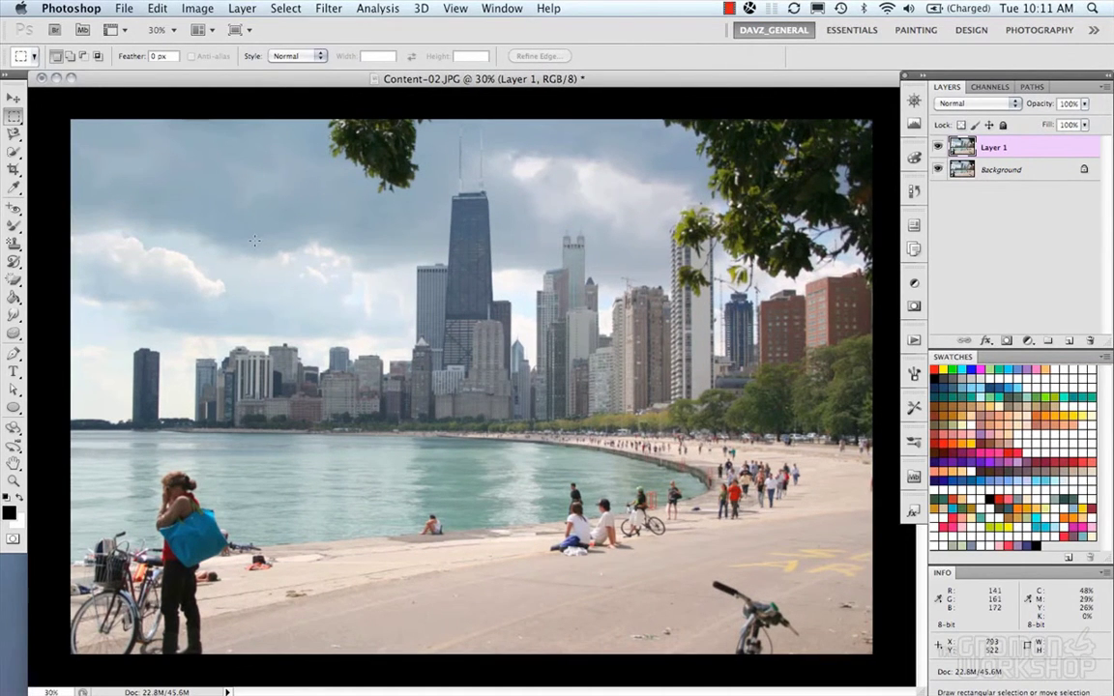
# Step: Mark a patch of the dark cloudy sky, about 407 by 316 px, for close inspection, and clear the selection
pyautogui.scroll(8, 257, 236)
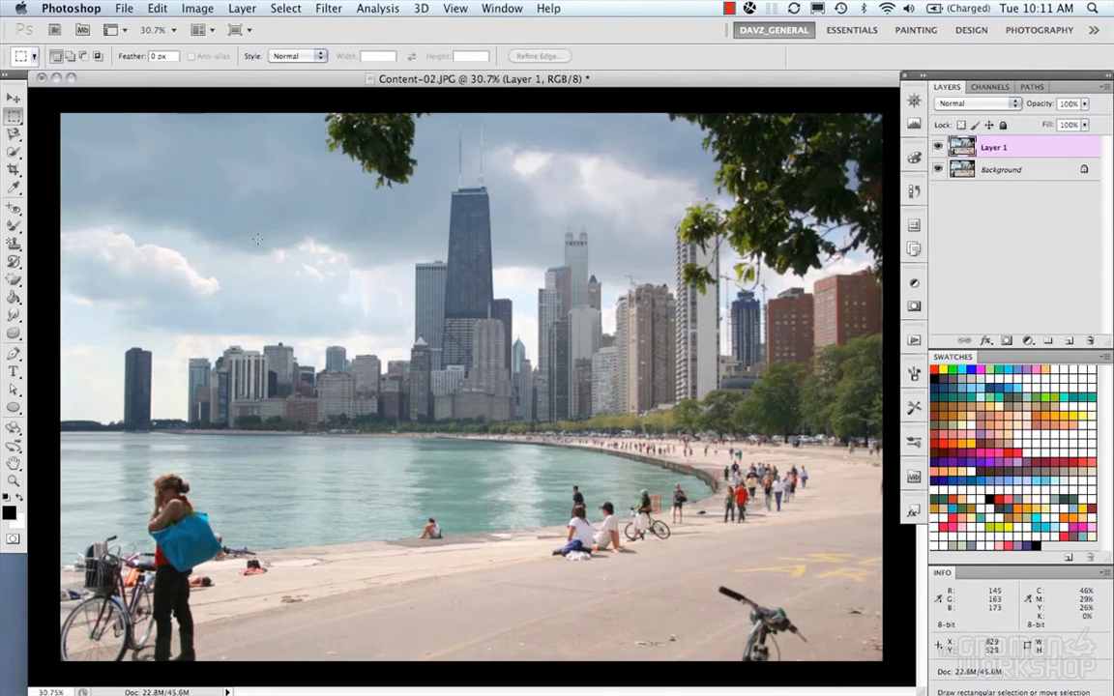
pyautogui.moveTo(221, 232); pyautogui.dragTo(404, 353)
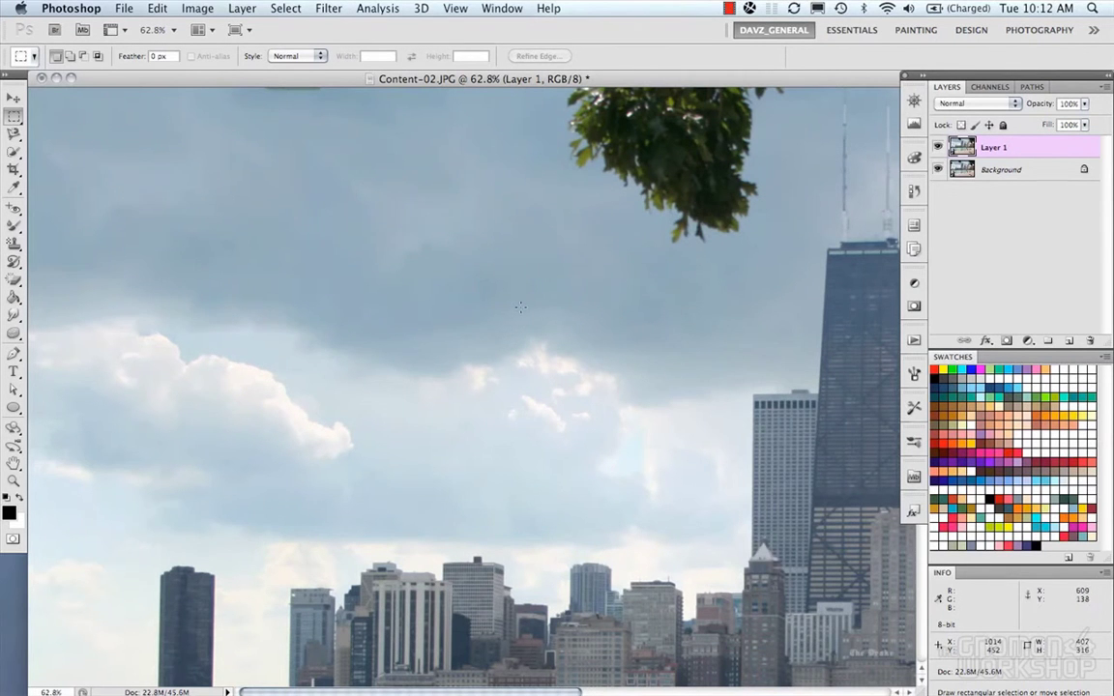
pyautogui.moveTo(324, 155); pyautogui.dragTo(521, 307)
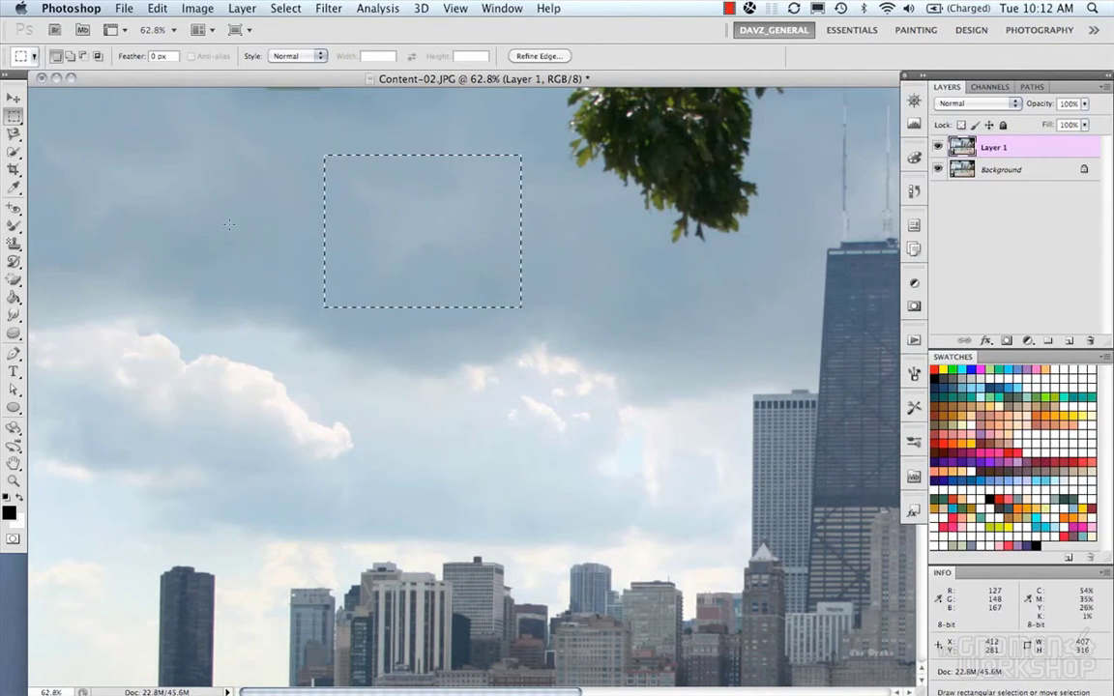
pyautogui.scroll(2, 229, 225)
pyautogui.scroll(-3, 229, 225)
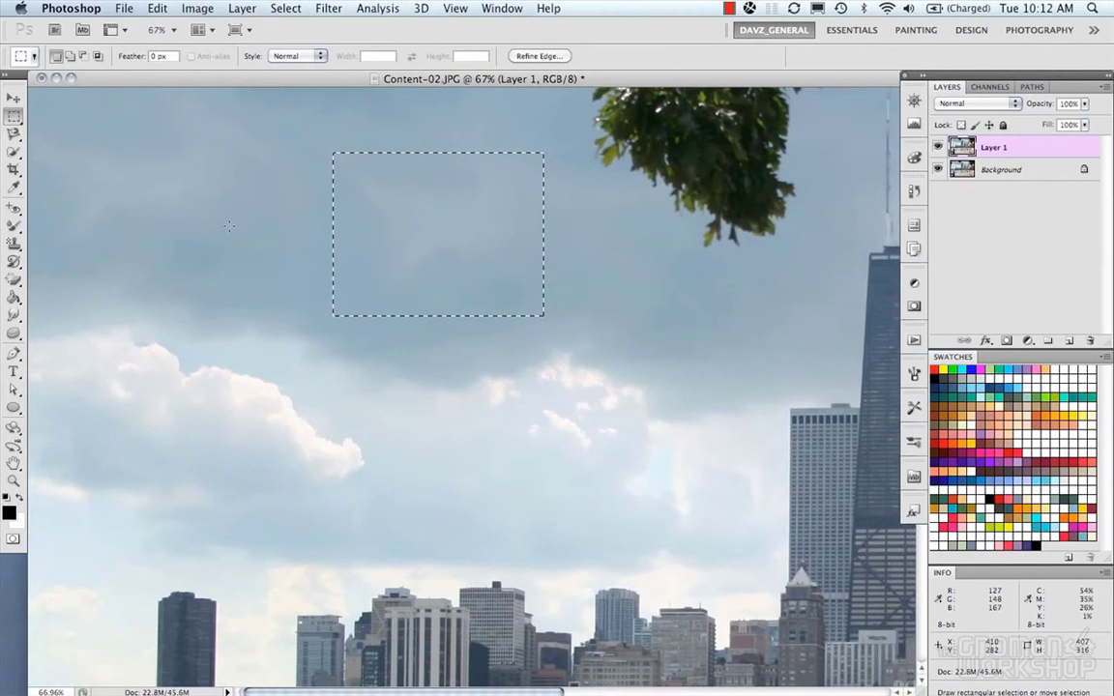
pyautogui.click(161, 189)
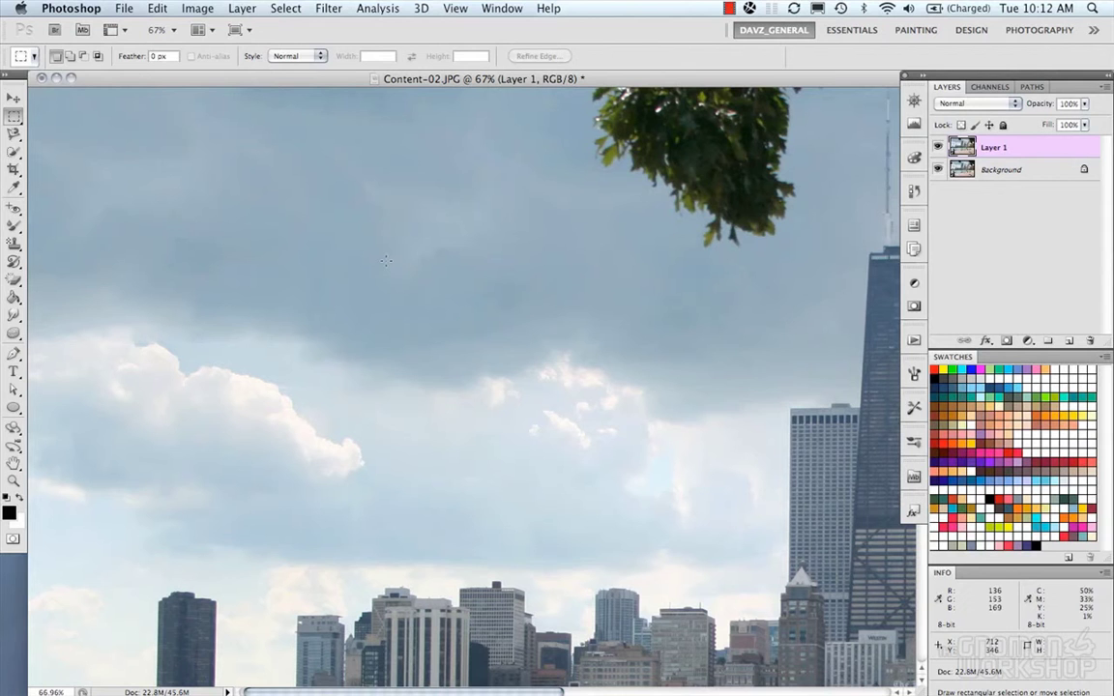
# Step: Switch to the Path Selection Tool
pyautogui.click(13, 388)
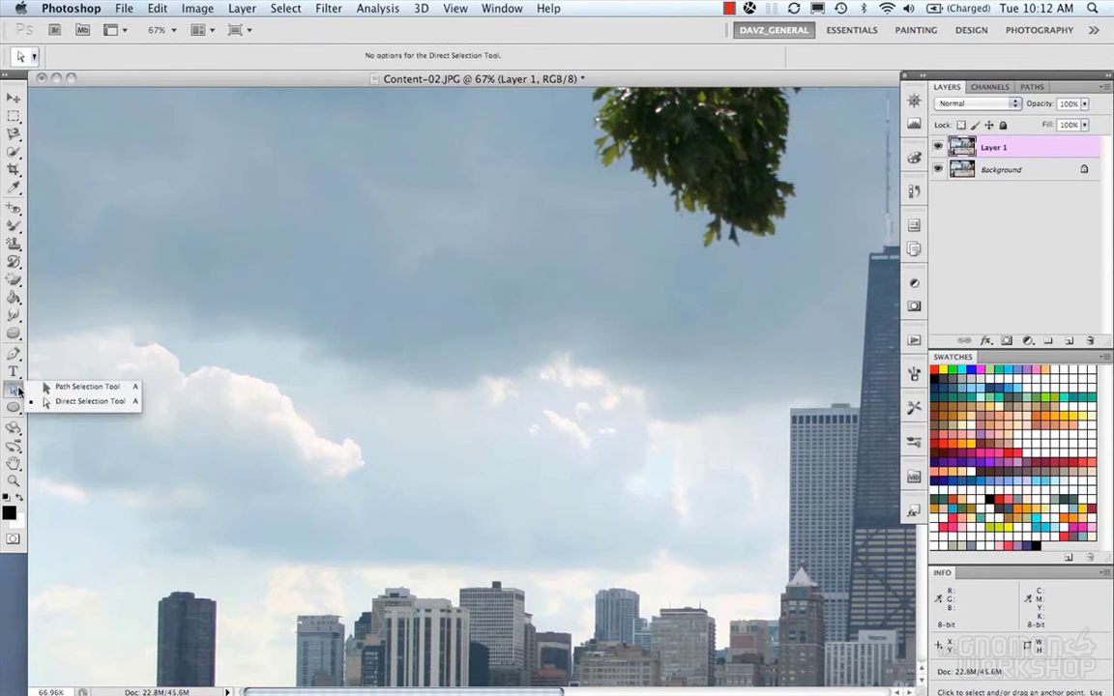
pyautogui.click(82, 387)
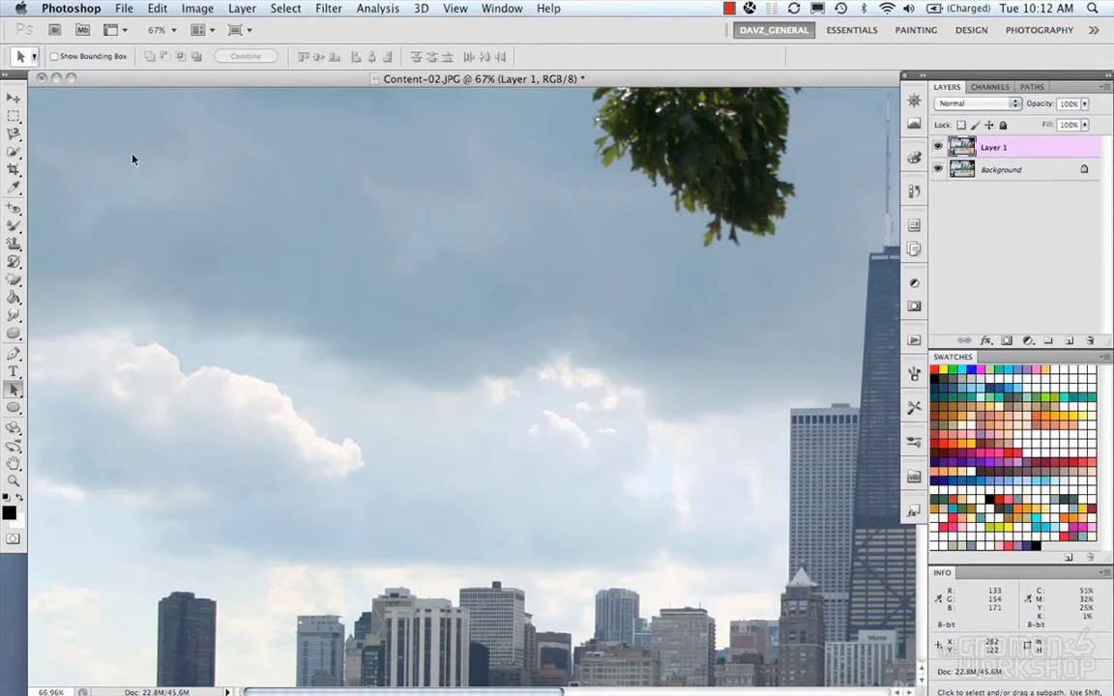
pyautogui.scroll(-2, 328, 213)
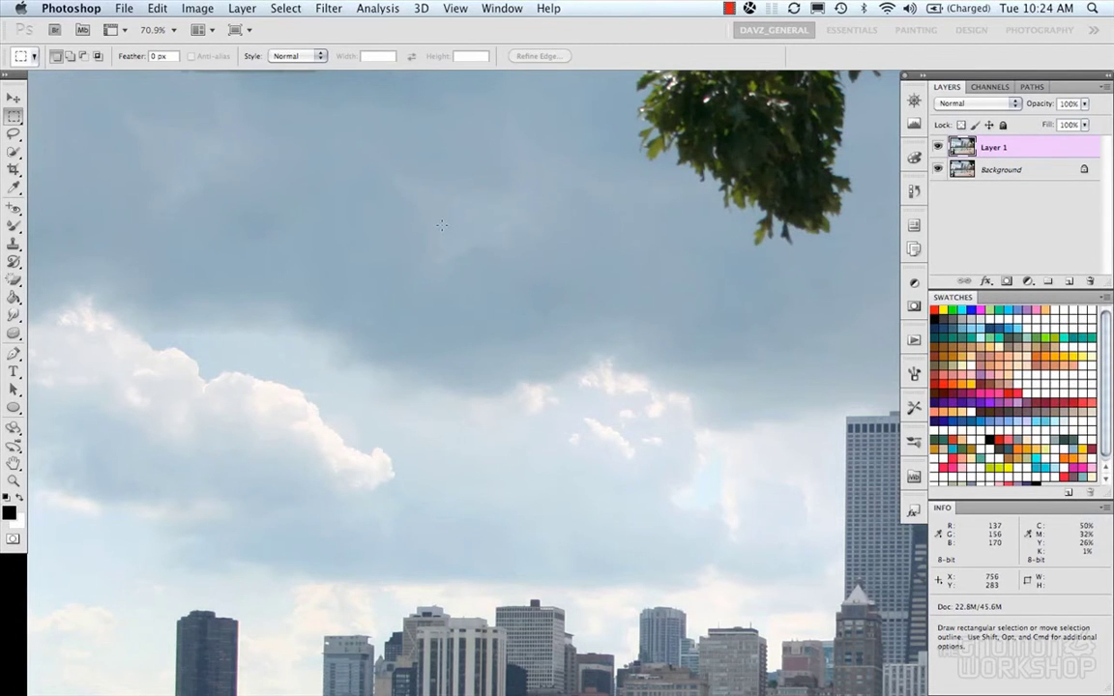
# Step: Duplicate the original Background layer within Content-02.JPG and move the copy above Layer 1
pyautogui.rightClick(414, 216)
pyautogui.click(414, 209)
pyautogui.rightClick(414, 209)
pyautogui.click(450, 229)
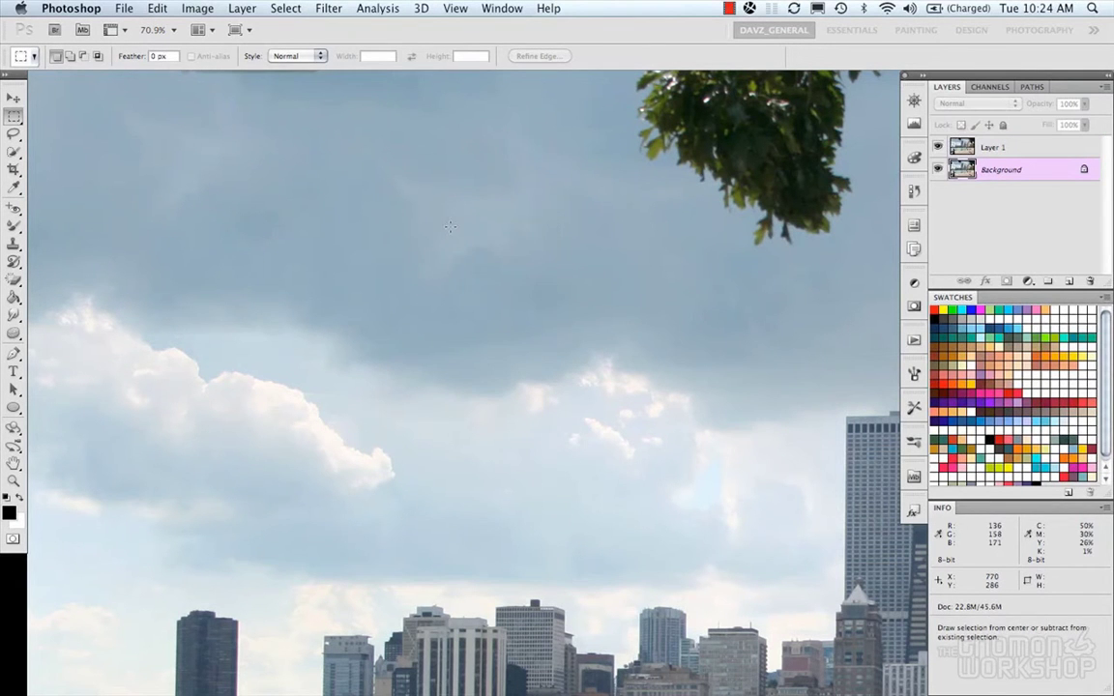
pyautogui.rightClick(450, 227)
pyautogui.click(462, 274)
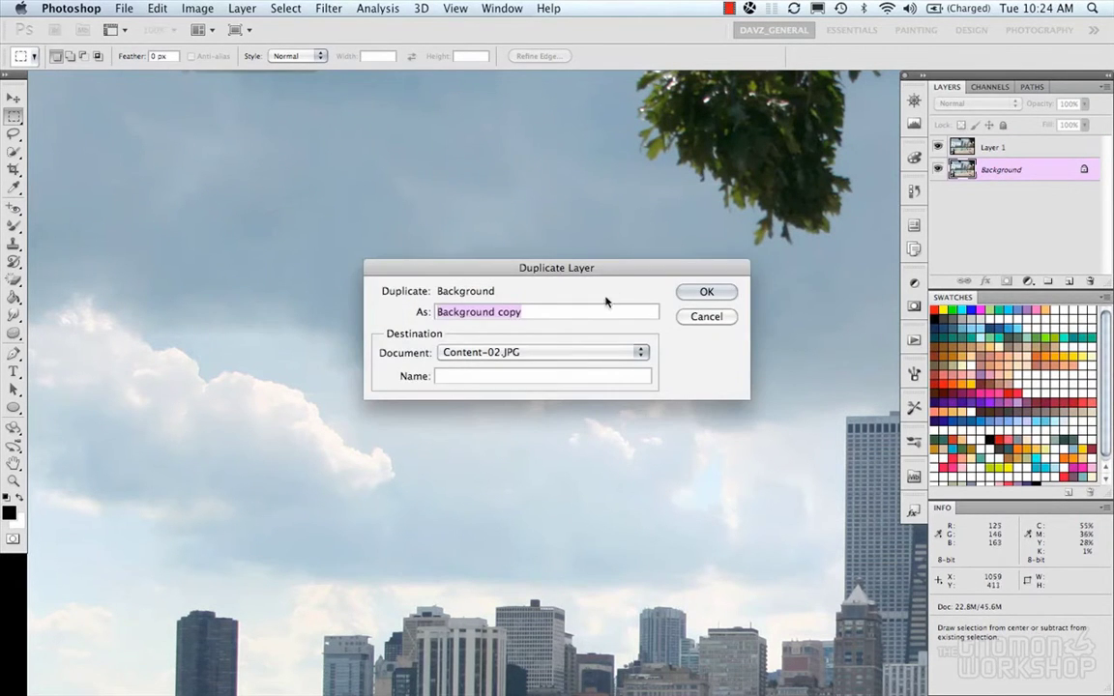
pyautogui.click(716, 295)
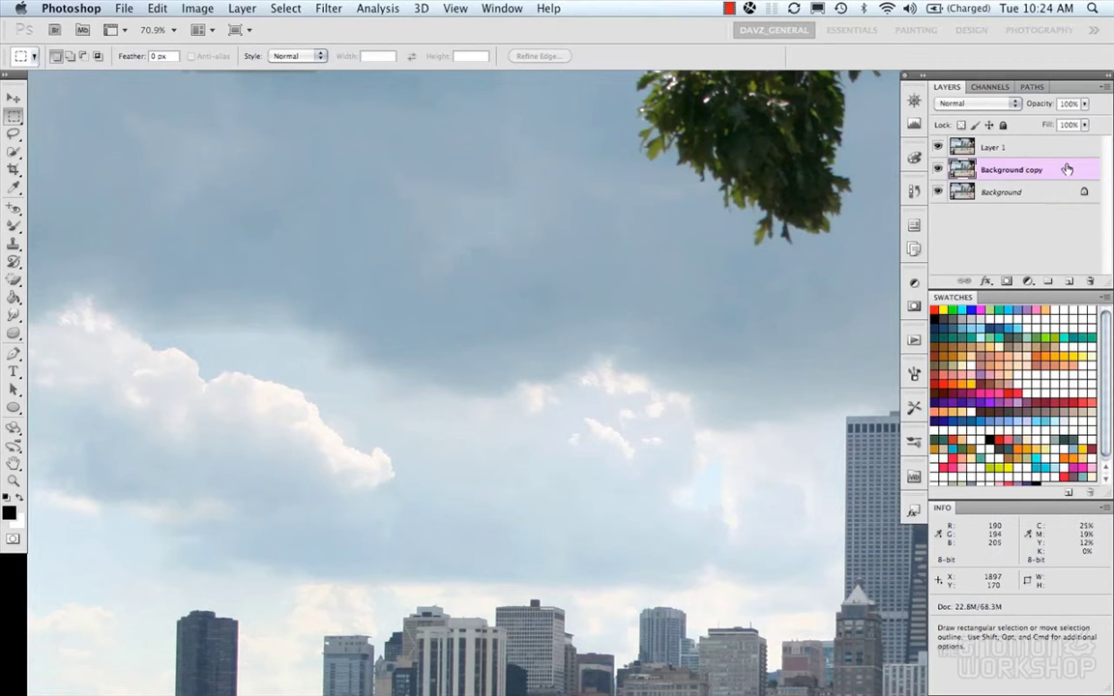
pyautogui.moveTo(1063, 155); pyautogui.dragTo(1064, 145)
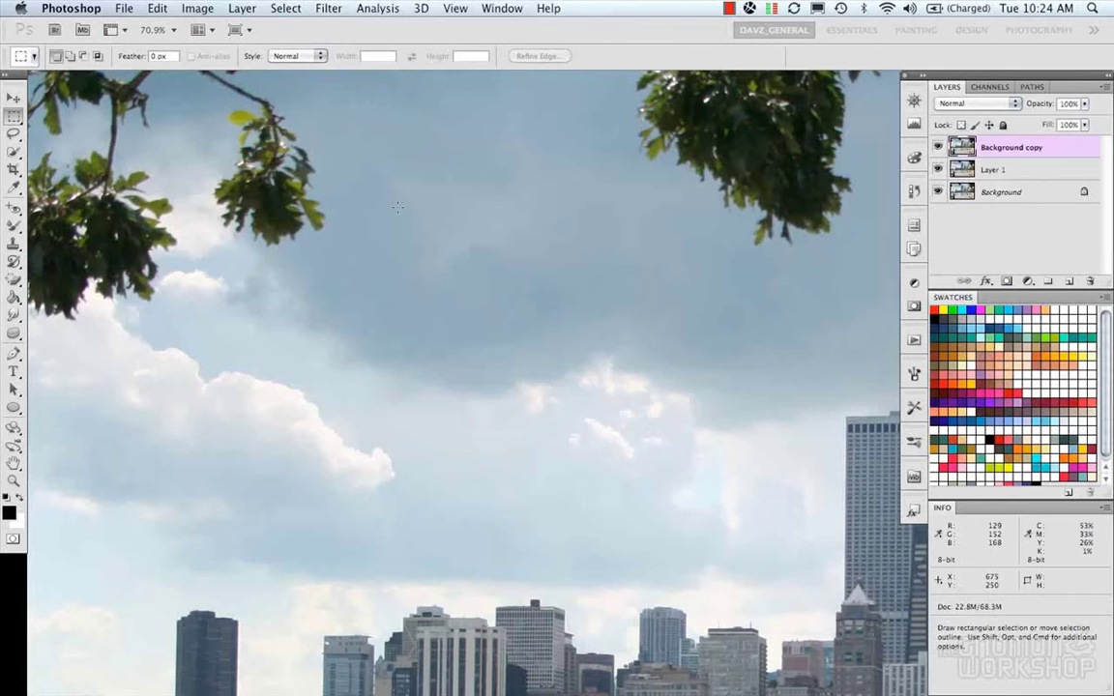
pyautogui.moveTo(282, 228); pyautogui.dragTo(430, 303)
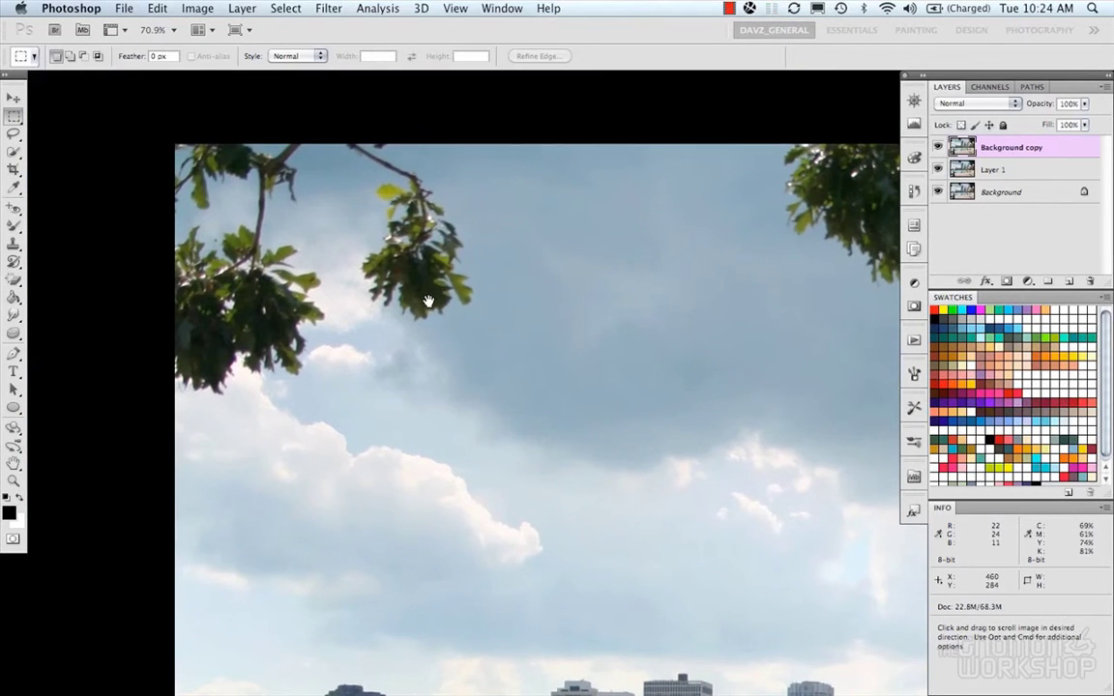
# Step: Lasso a tight freehand selection around the upper-left tree branches, about 556 by 474 px, leaving out the sky between the leaf clusters
pyautogui.click(14, 132)
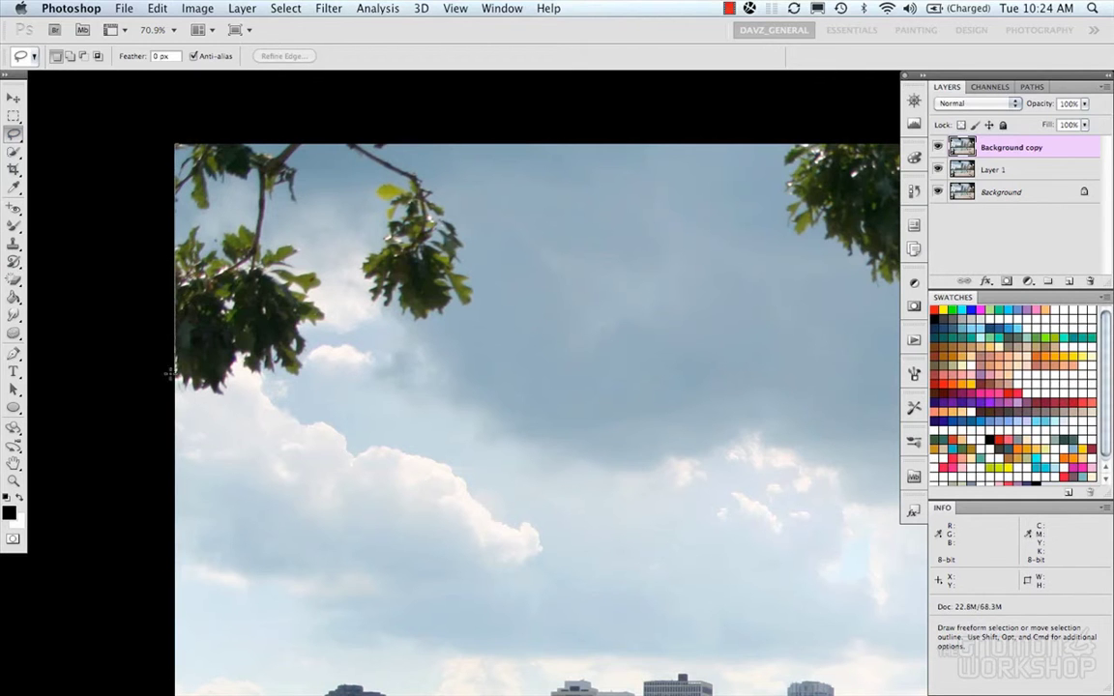
pyautogui.moveTo(170, 377)
pyautogui.mouseDown()
pyautogui.moveTo(285, 392)
pyautogui.moveTo(330, 346)
pyautogui.mouseUp()
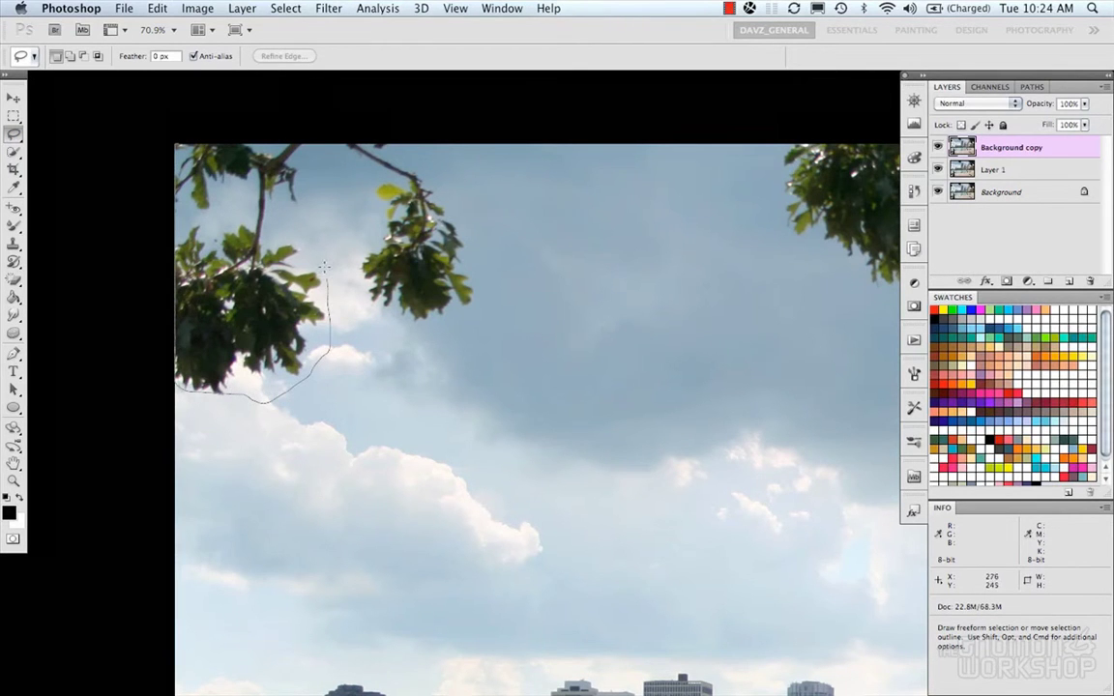
pyautogui.moveTo(324, 266); pyautogui.dragTo(296, 234)
pyautogui.moveTo(354, 290); pyautogui.dragTo(411, 334)
pyautogui.moveTo(407, 141)
pyautogui.mouseDown()
pyautogui.moveTo(212, 124)
pyautogui.moveTo(155, 147)
pyautogui.moveTo(166, 385)
pyautogui.mouseUp()
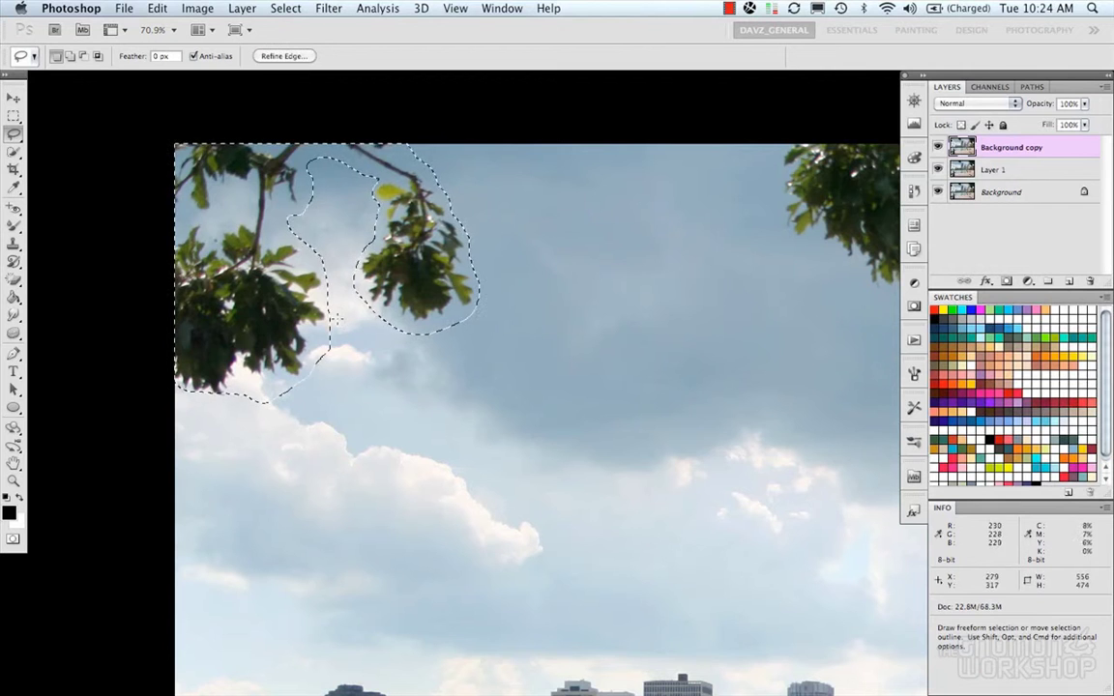
# Step: Replace the lassoed branches with a Content-Aware fill on the Background copy layer, and clear the selection
pyautogui.press('space')
pyautogui.moveTo(433, 386); pyautogui.dragTo(498, 417)
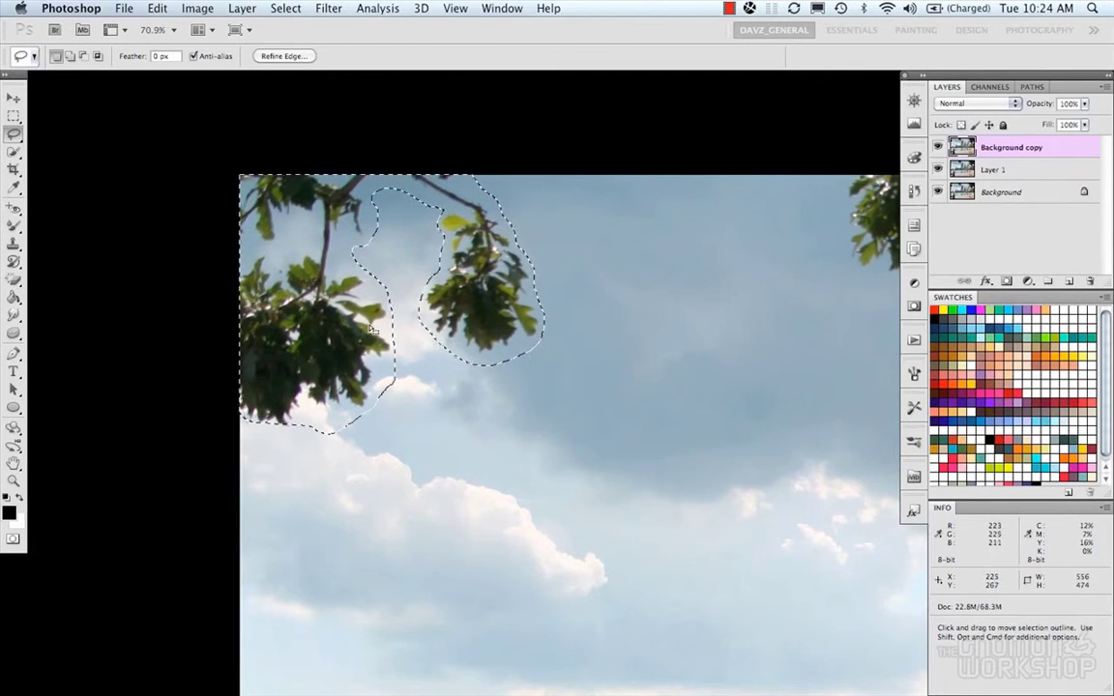
pyautogui.rightClick(494, 290)
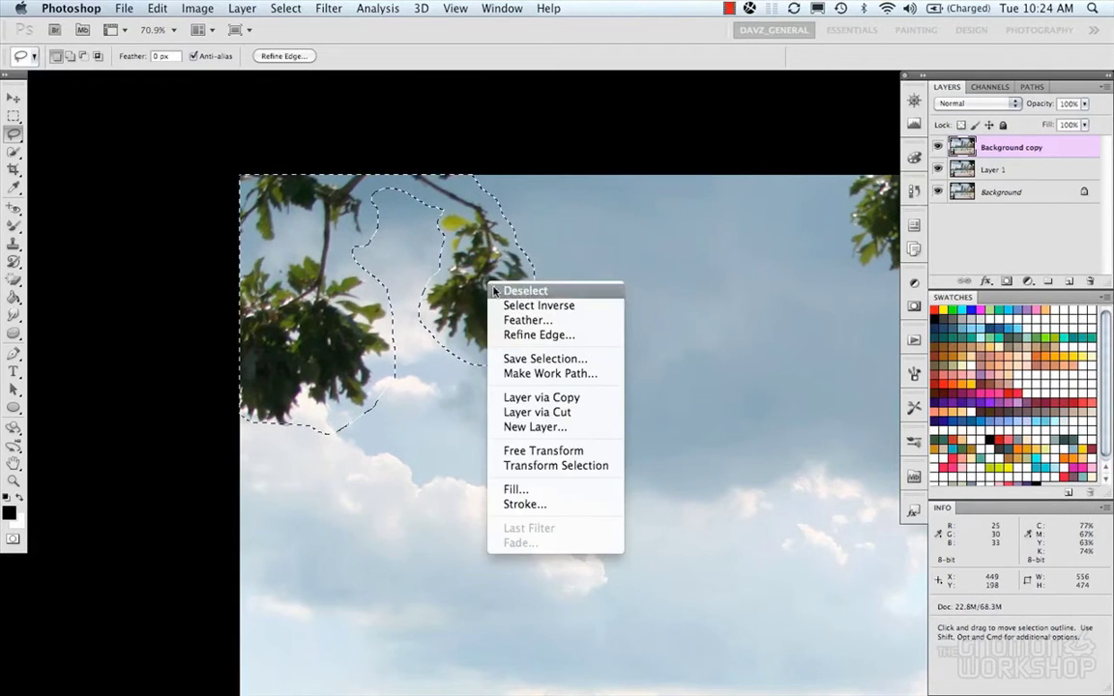
pyautogui.click(542, 489)
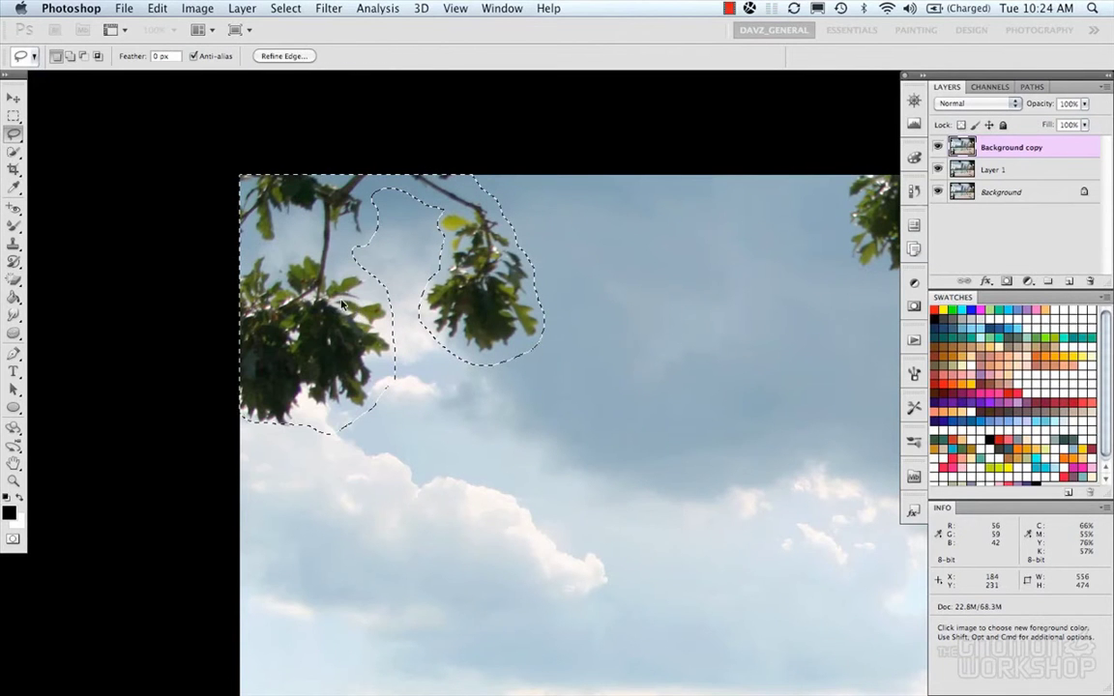
pyautogui.click(333, 297)
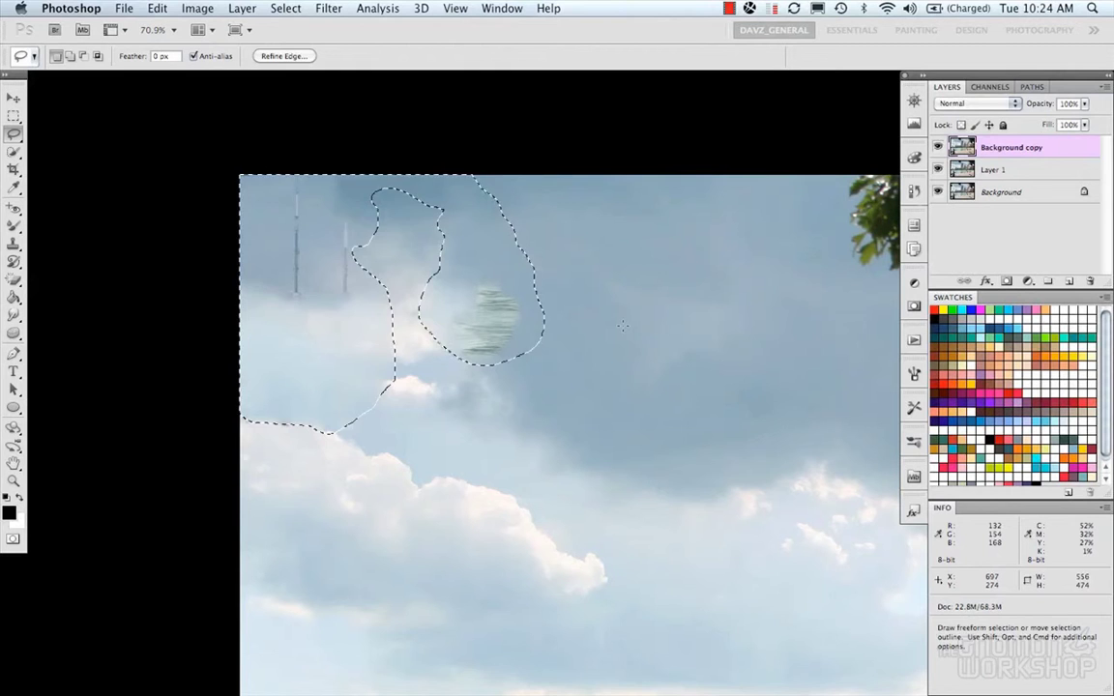
pyautogui.press('super+d')
# Step: Compare the two fill results in the upper-left sky by toggling the Background copy layer's visibility over Layer 1
pyautogui.moveTo(618, 401); pyautogui.dragTo(578, 370)
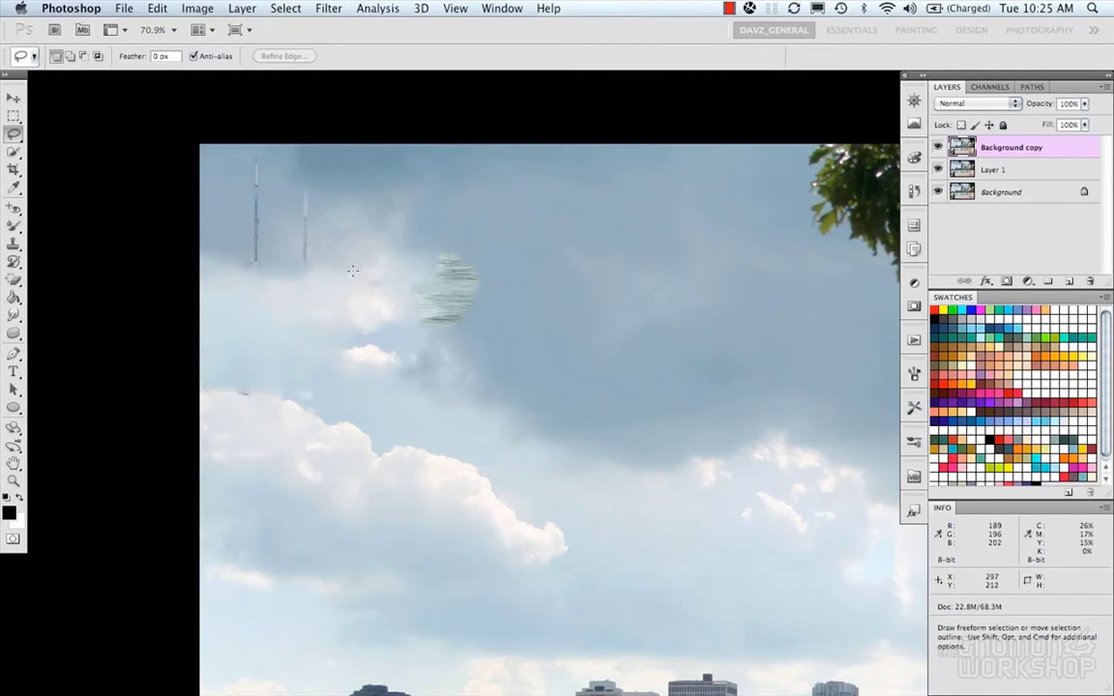
pyautogui.click(938, 169)
pyautogui.click(938, 147)
pyautogui.click(938, 147)
pyautogui.click(938, 147)
pyautogui.click(939, 147)
pyautogui.click(939, 147)
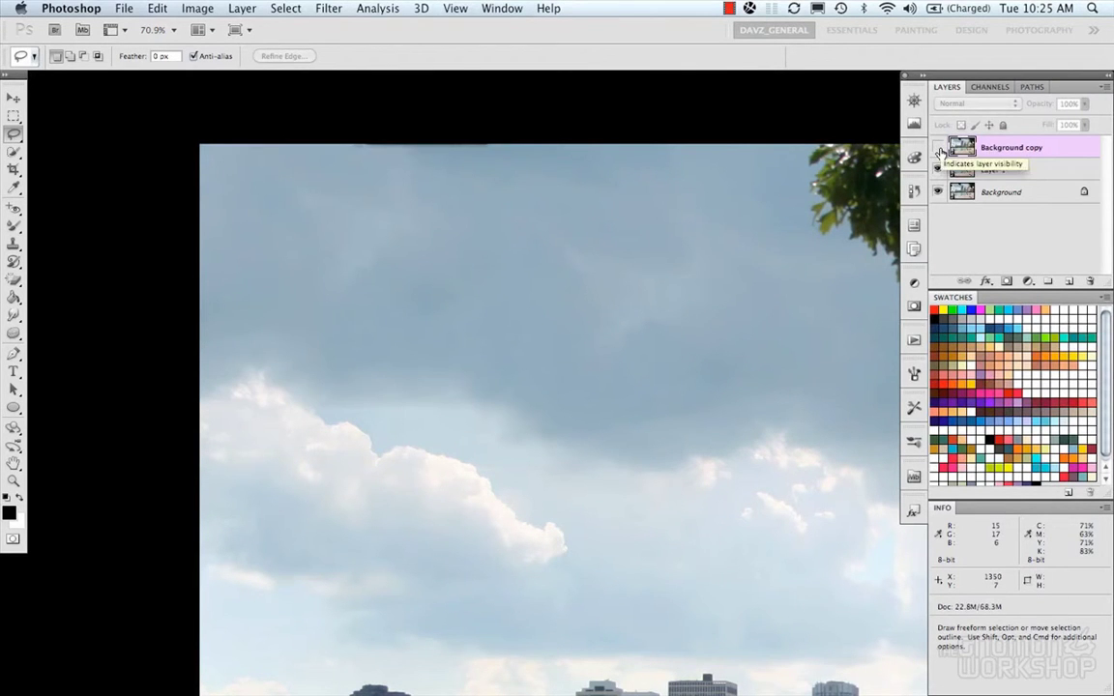
pyautogui.click(939, 150)
pyautogui.click(939, 150)
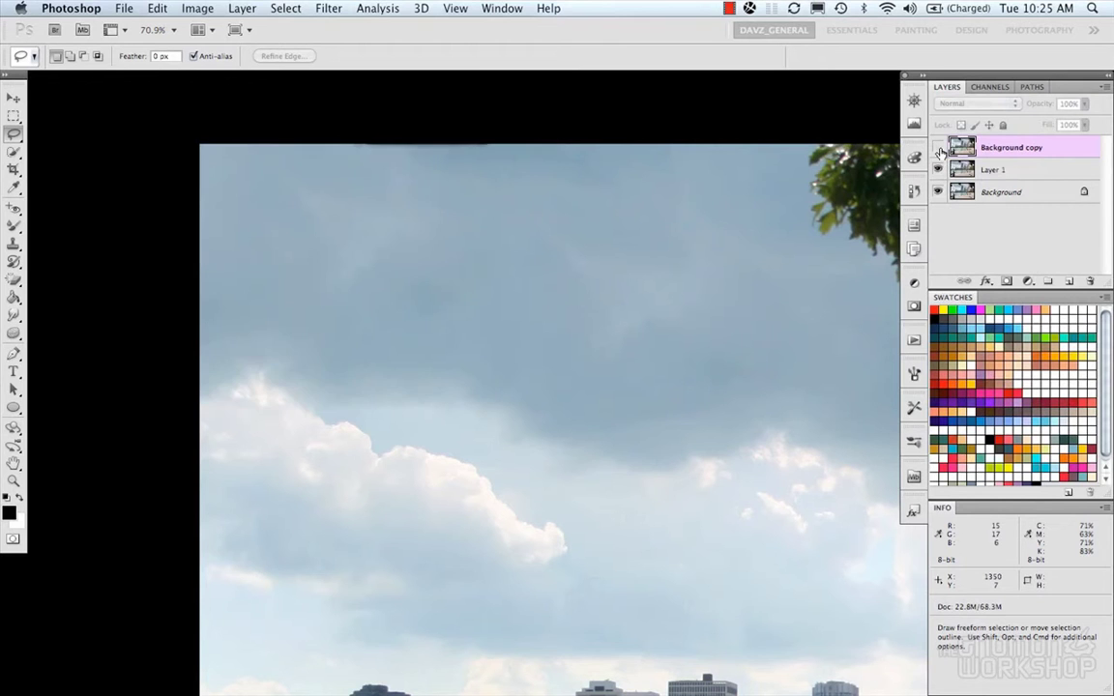
pyautogui.click(939, 147)
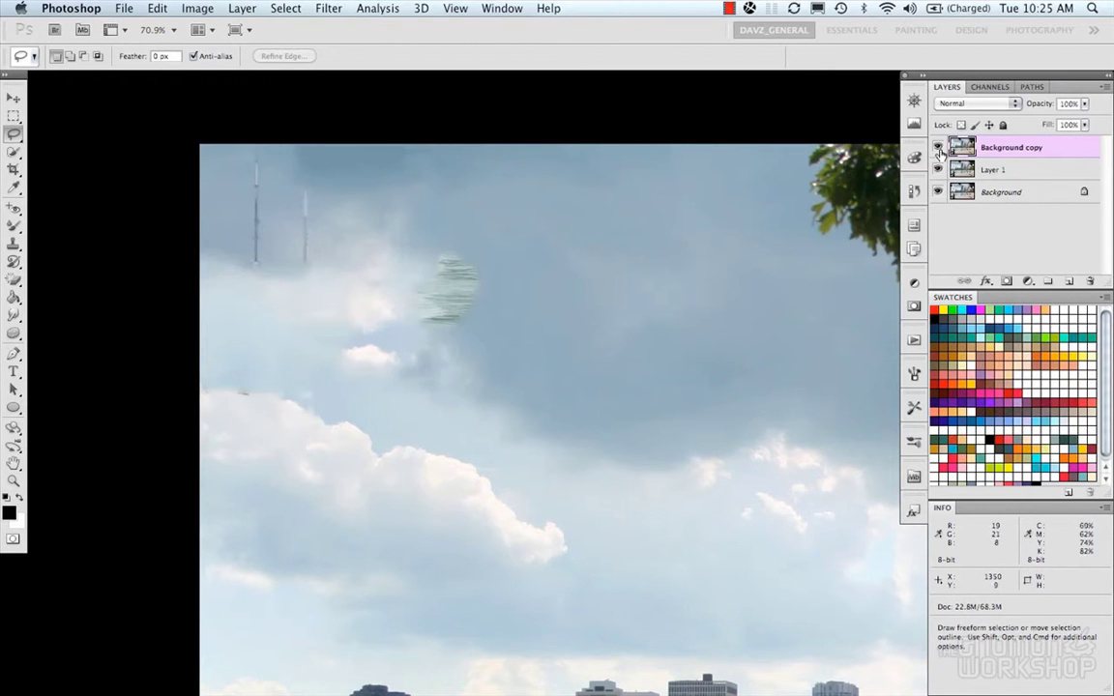
# Step: Rename Layer 1 as "square selection" and Background copy as "tight lasso"
pyautogui.doubleClick(993, 169)
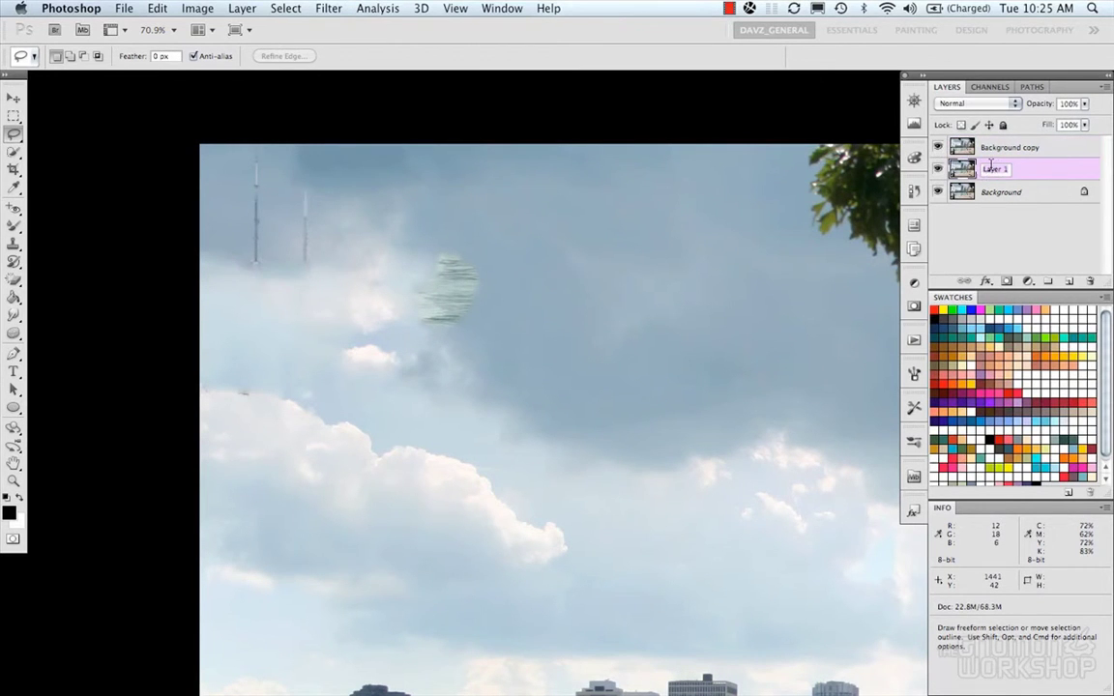
pyautogui.write('square selection')
pyautogui.press('Return')
pyautogui.doubleClick(1006, 147)
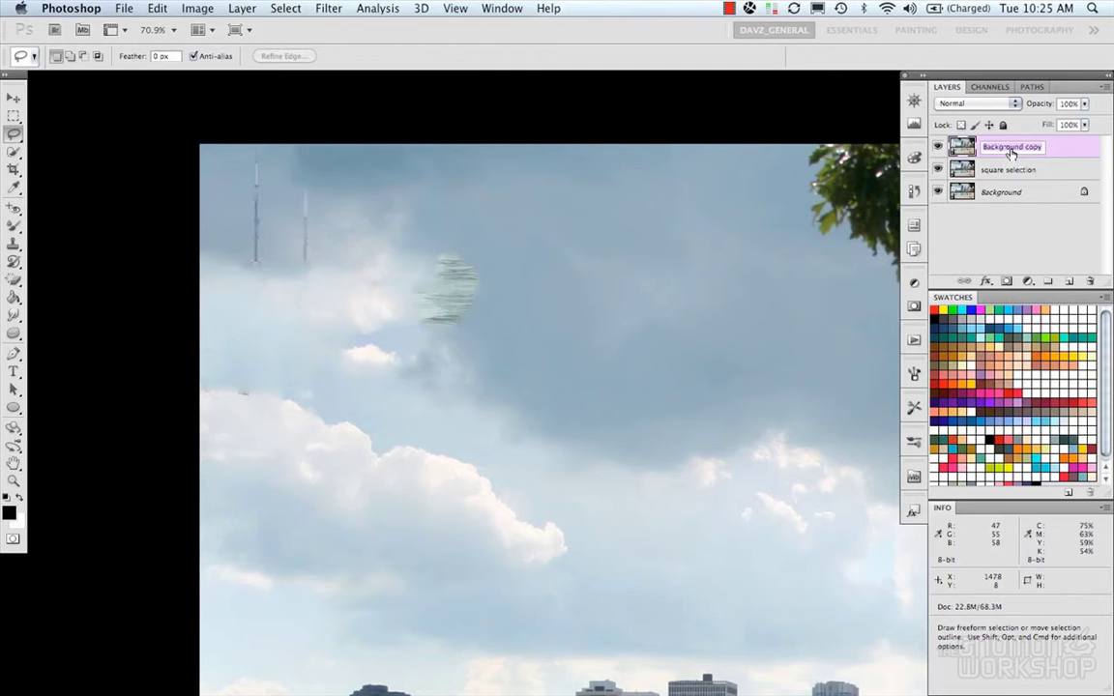
pyautogui.write('dight lasso')
pyautogui.press('Return')
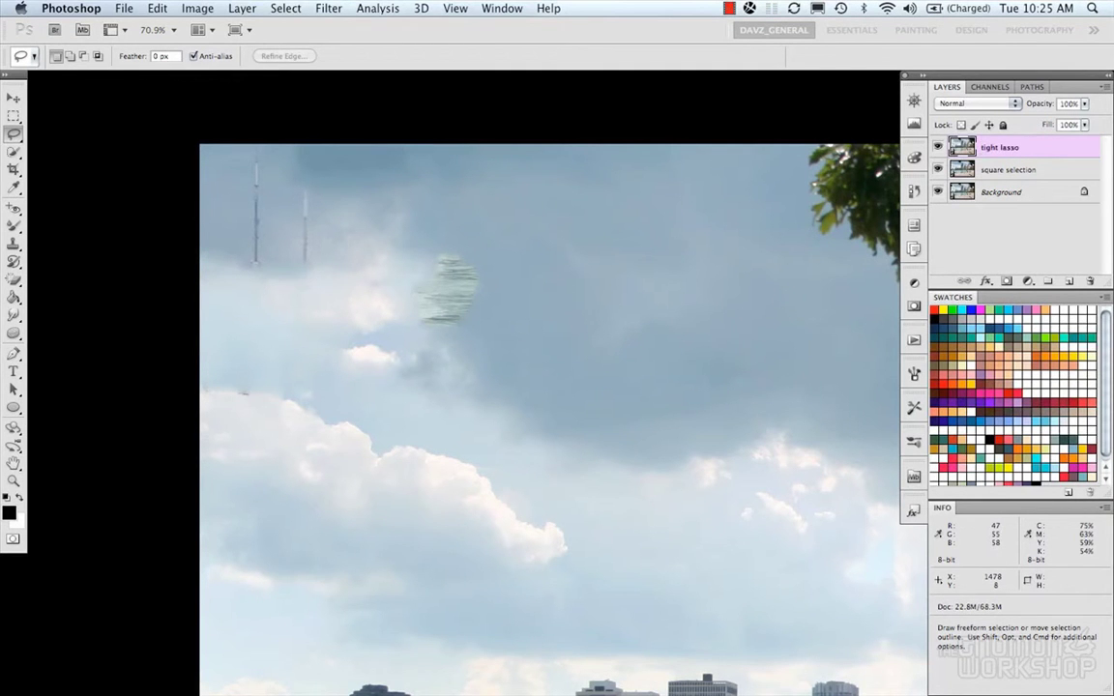
# Step: Compare the tight lasso layer with the one beneath, and examine its stray patches against the water and the skyscraper's antennas
pyautogui.click(938, 147)
pyautogui.click(938, 147)
pyautogui.scroll(-2, 416, 309)
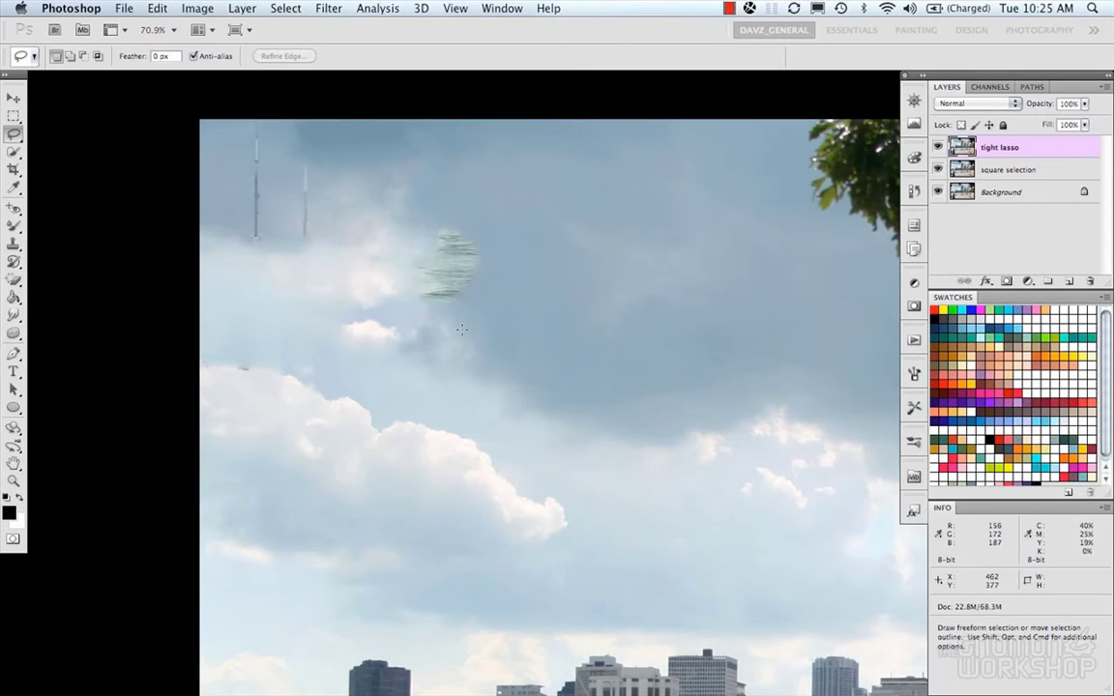
pyautogui.scroll(-3, 462, 330)
pyautogui.moveTo(490, 338); pyautogui.dragTo(458, 255)
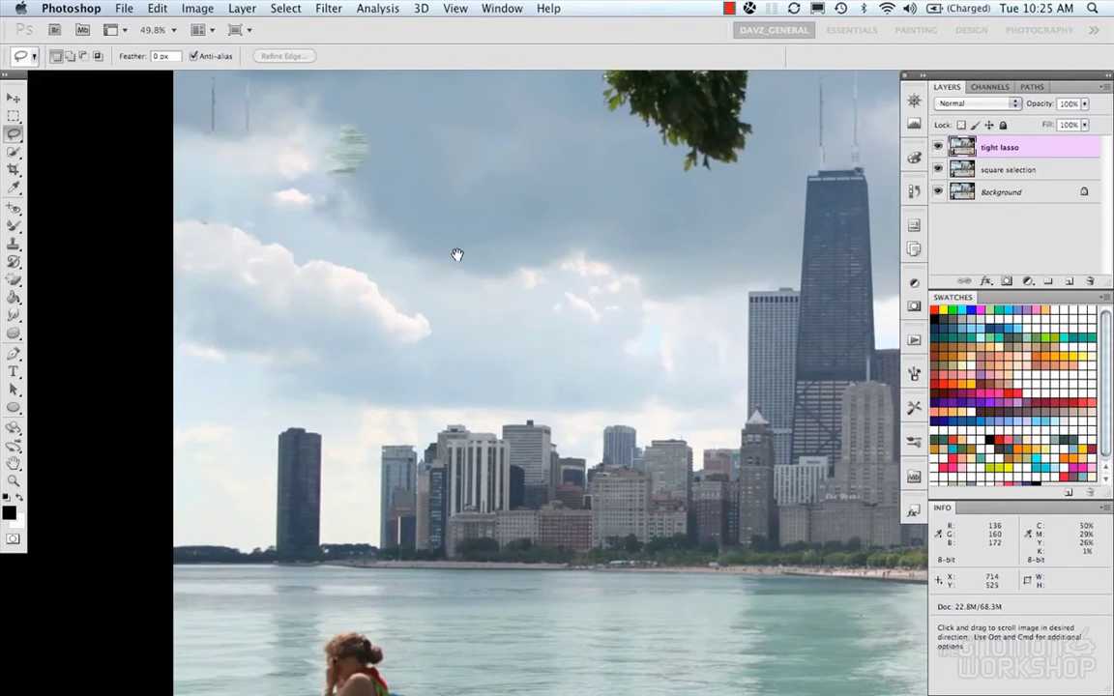
pyautogui.moveTo(392, 352); pyautogui.dragTo(427, 310)
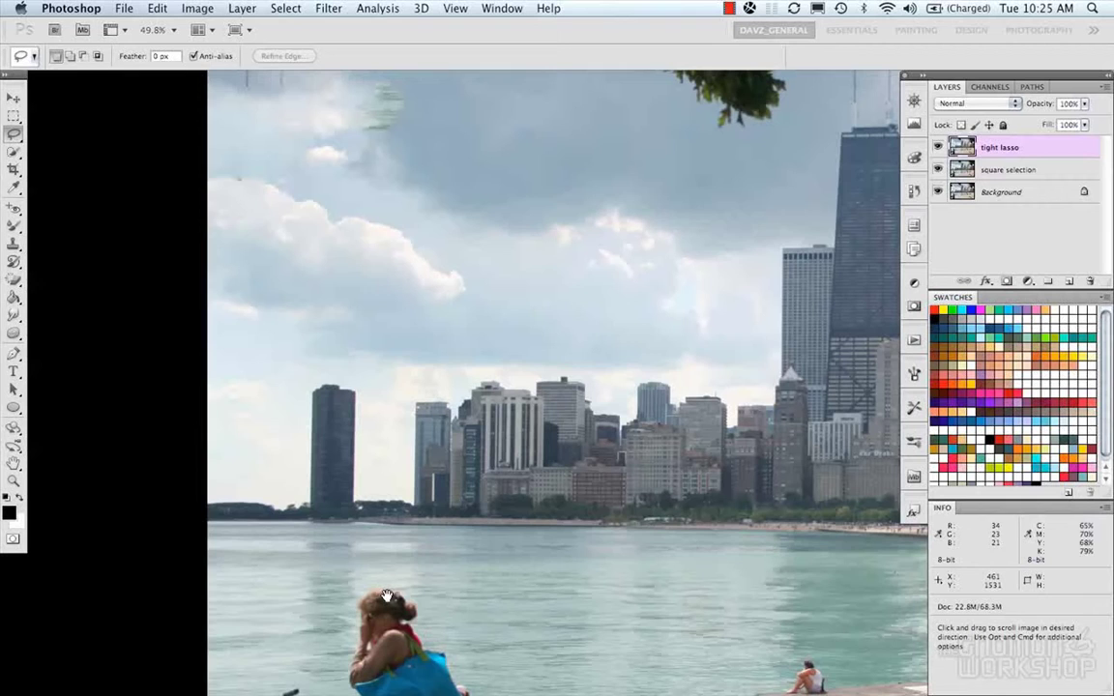
pyautogui.scroll(5, 461, 445)
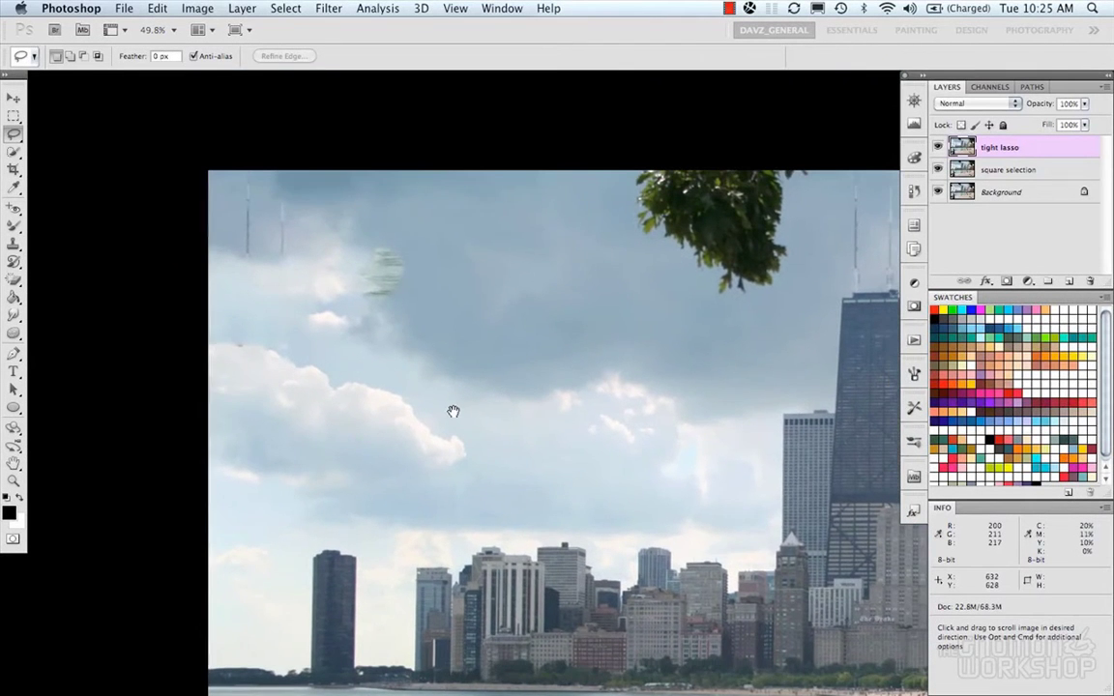
pyautogui.moveTo(592, 410); pyautogui.dragTo(498, 417)
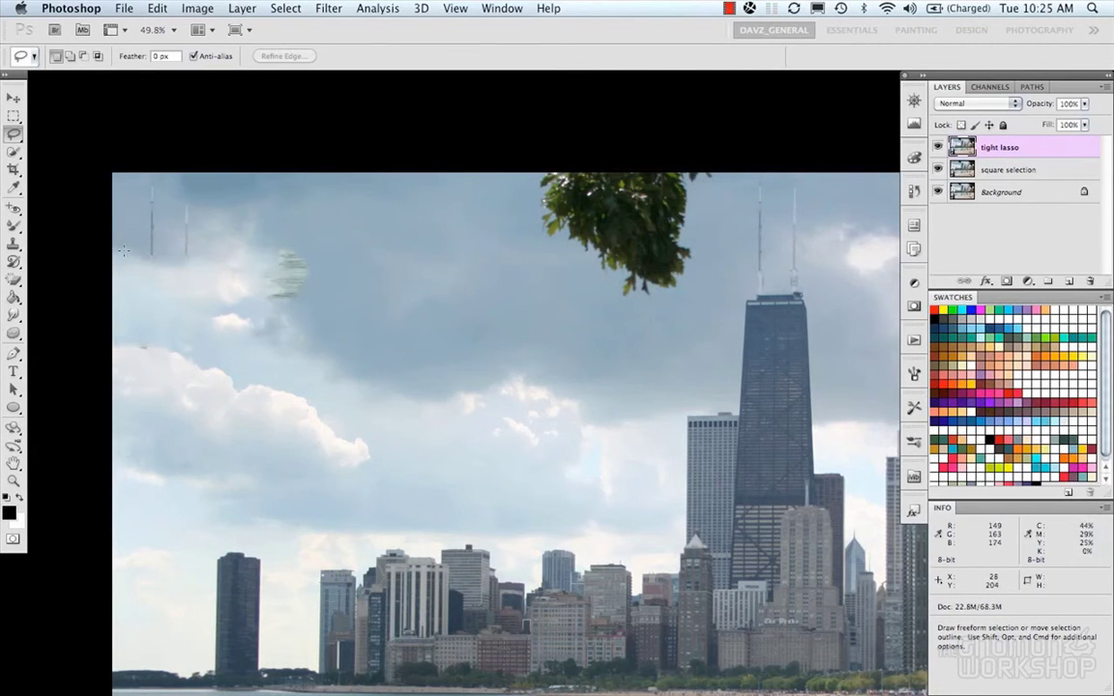
pyautogui.moveTo(391, 293)
pyautogui.mouseDown()
pyautogui.moveTo(383, 278)
pyautogui.moveTo(340, 269)
pyautogui.mouseUp()
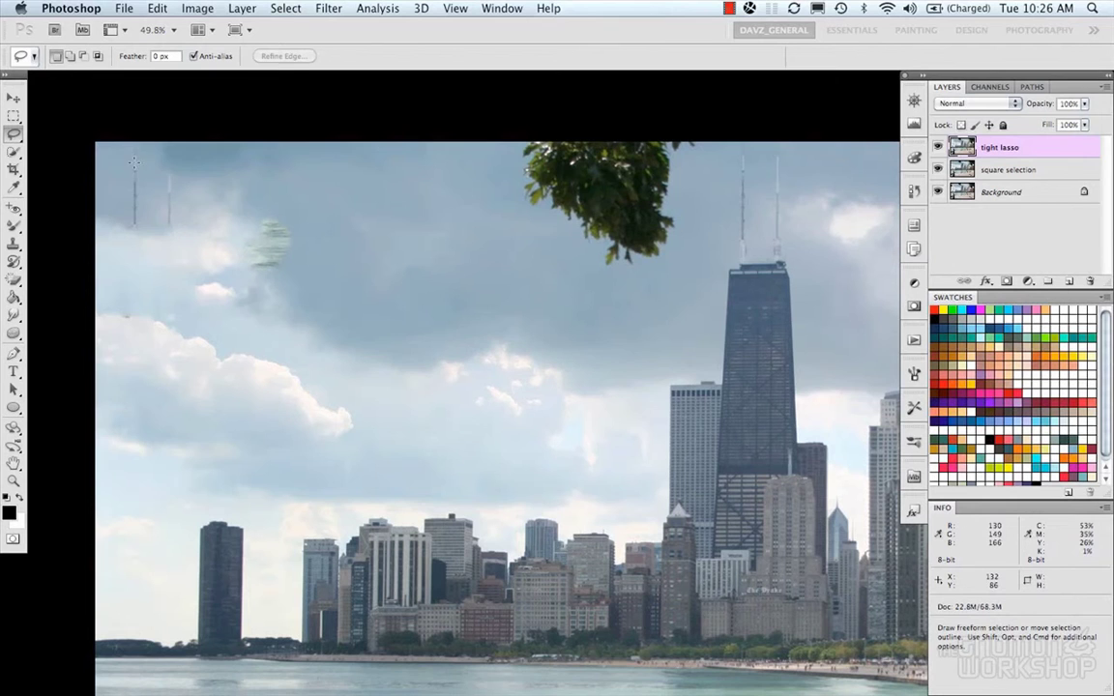
pyautogui.moveTo(334, 317); pyautogui.dragTo(418, 317)
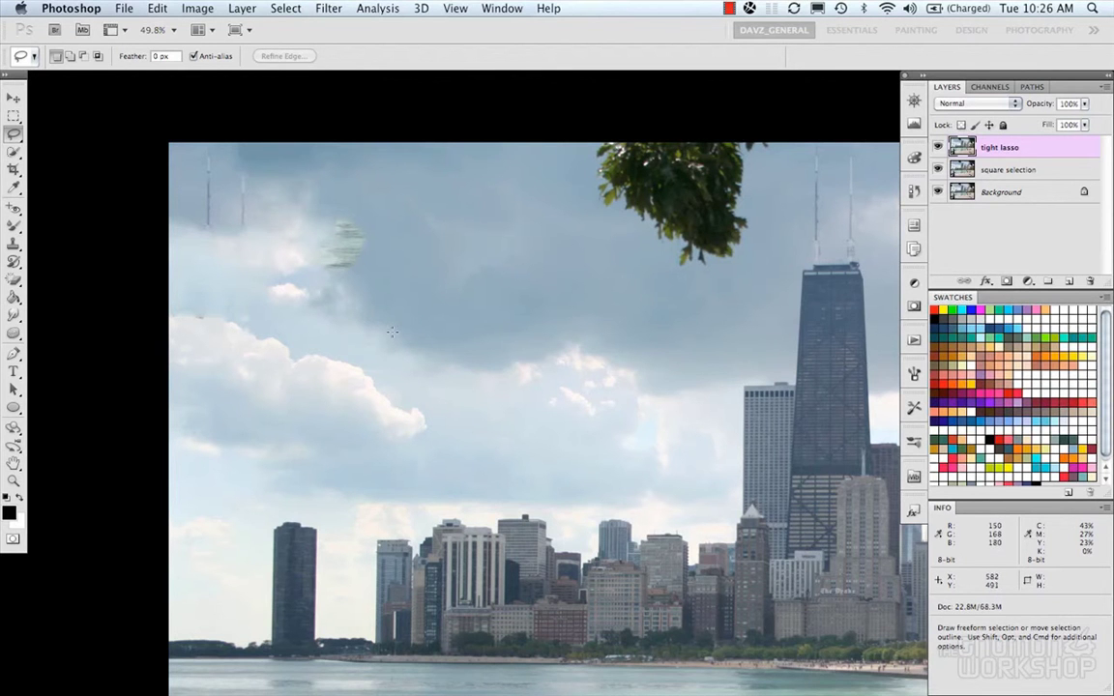
# Step: Cover the left stray antenna in the upper-left sky with neighbouring dark cloud using the Clone Stamp Tool
pyautogui.scroll(1, 391, 332)
pyautogui.scroll(3, 392, 331)
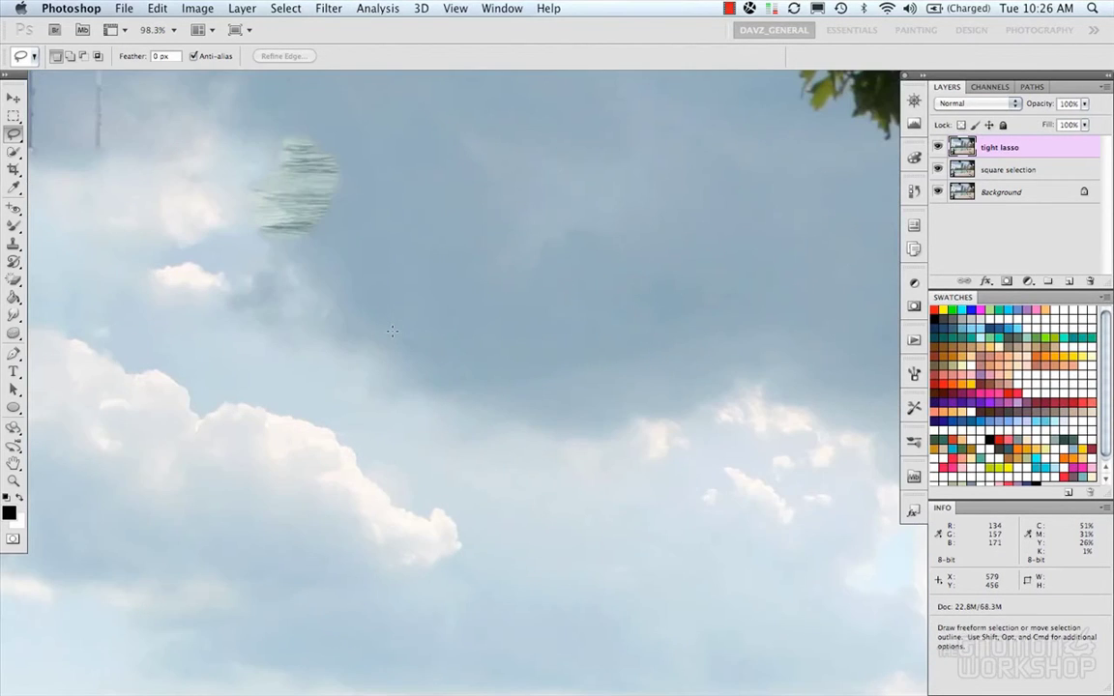
pyautogui.moveTo(359, 319); pyautogui.dragTo(574, 473)
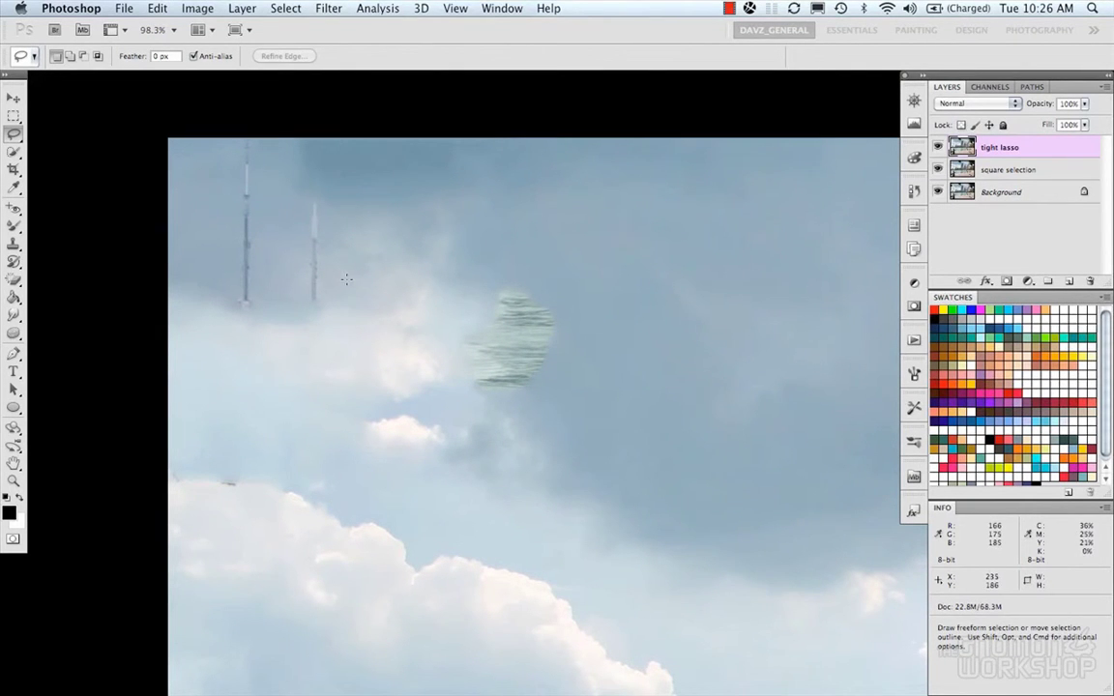
pyautogui.press('c')
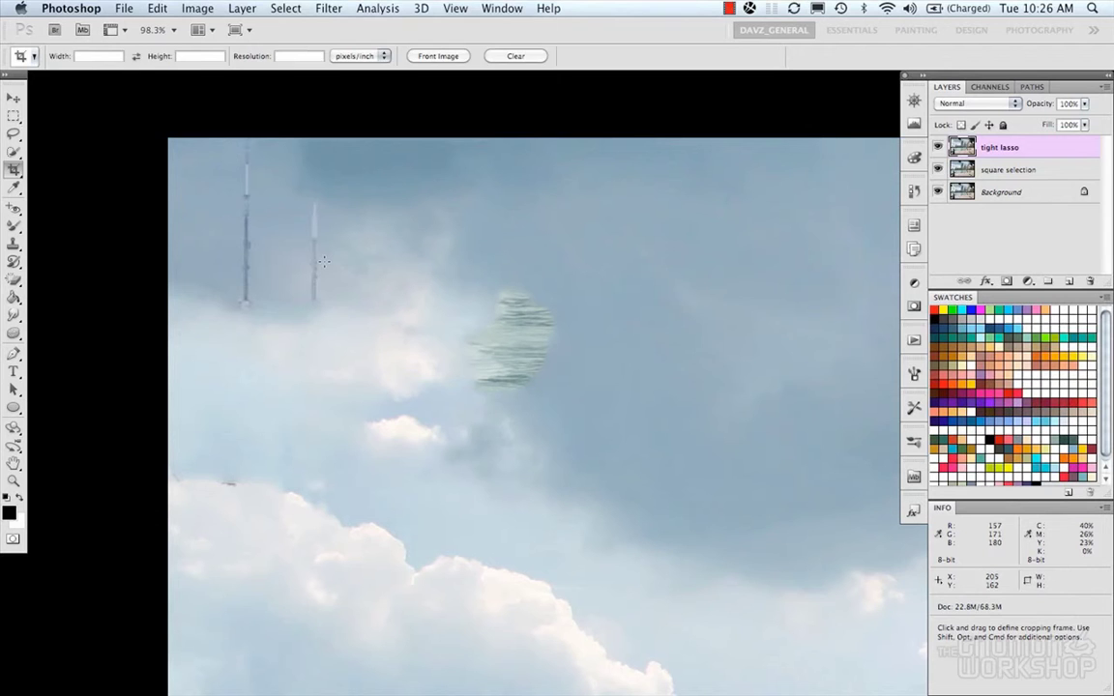
pyautogui.press('r')
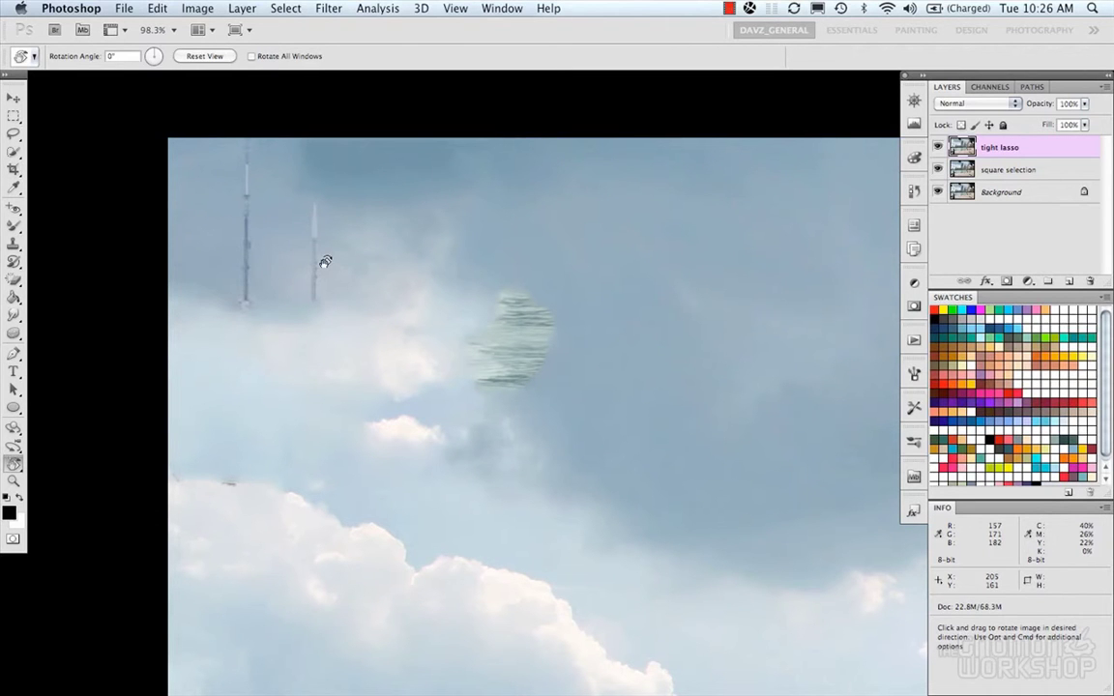
pyautogui.press('s')
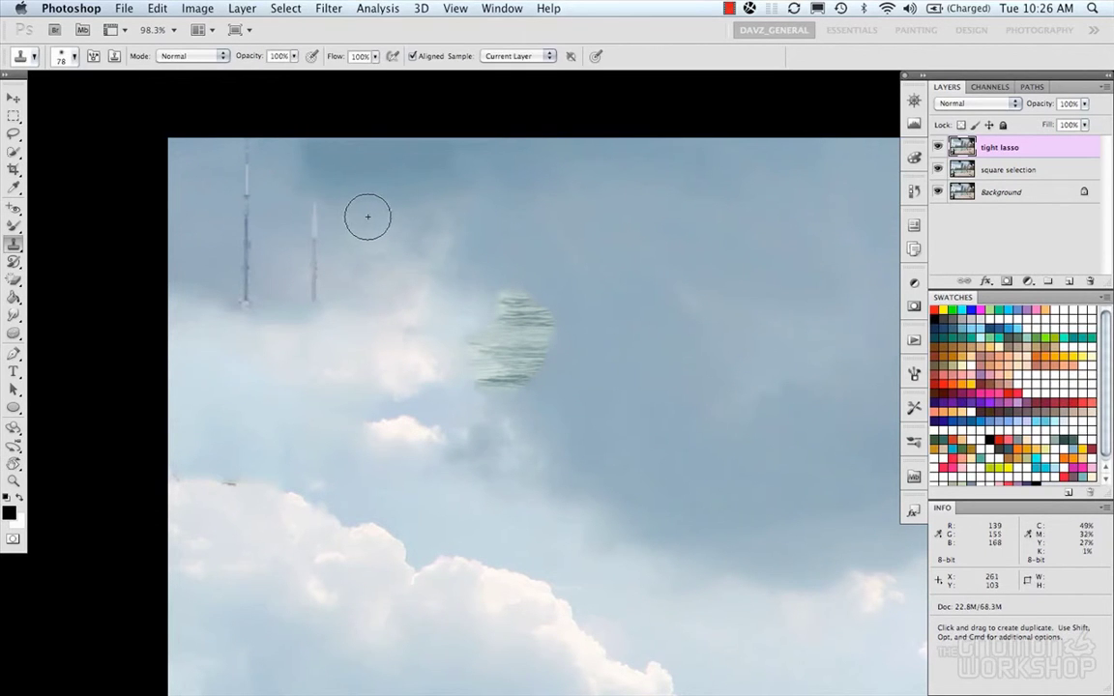
pyautogui.press('alt')
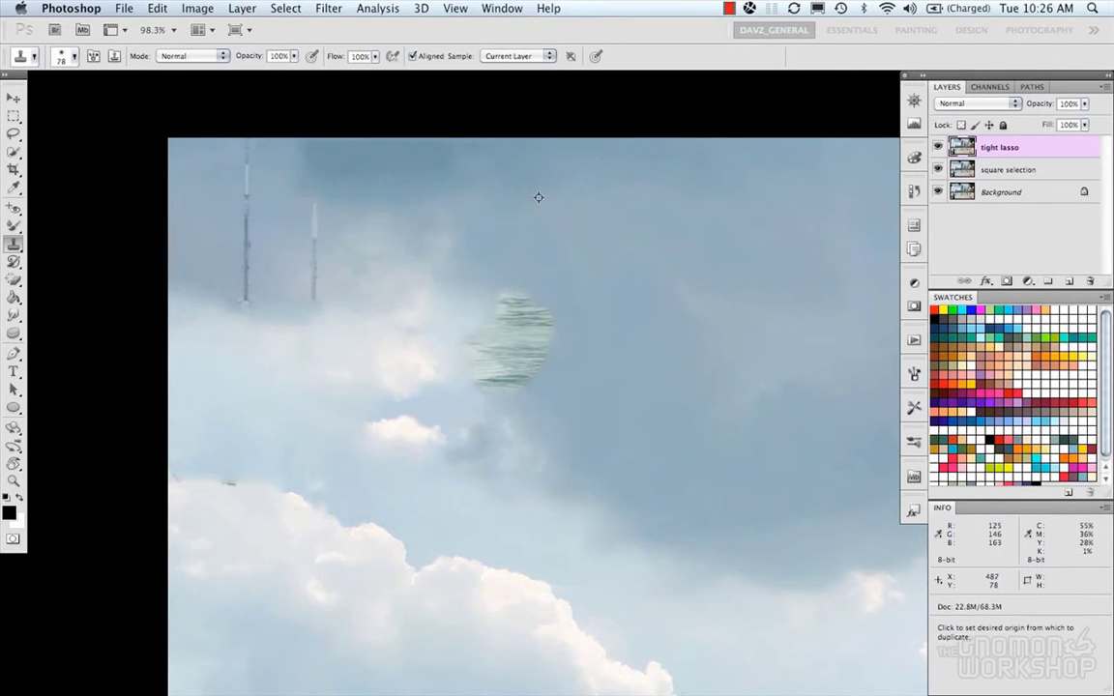
pyautogui.keyDown('alt'); pyautogui.click(191, 179); pyautogui.keyUp('alt')
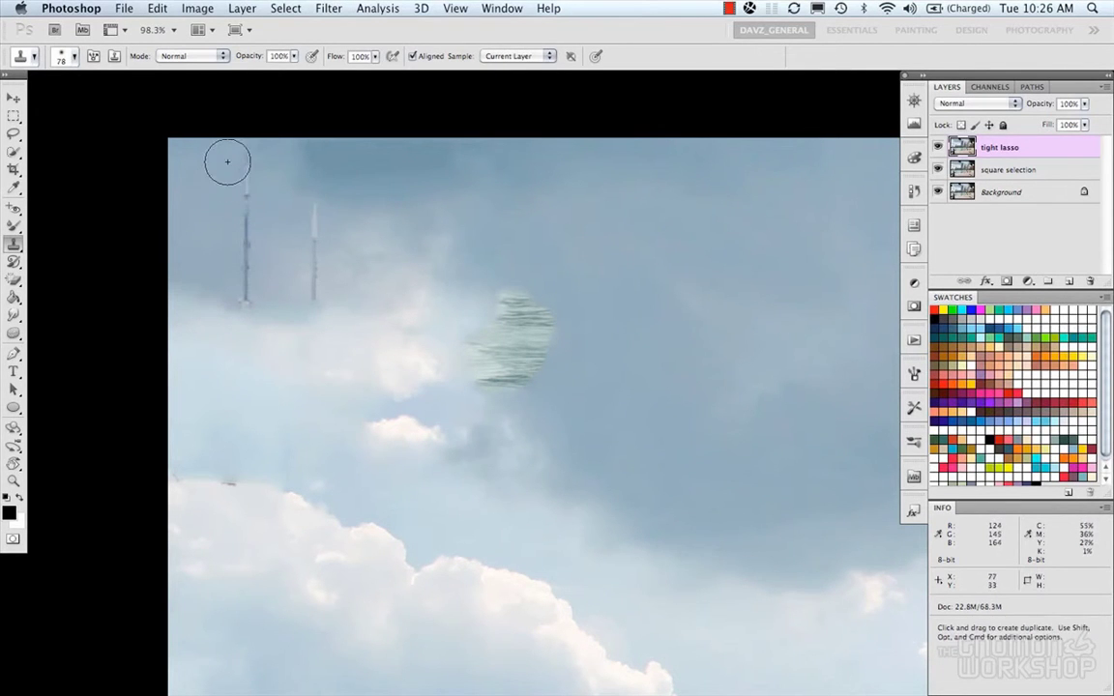
pyautogui.moveTo(241, 156)
pyautogui.mouseDown()
pyautogui.moveTo(247, 271)
pyautogui.moveTo(236, 257)
pyautogui.moveTo(251, 296)
pyautogui.moveTo(228, 283)
pyautogui.moveTo(221, 238)
pyautogui.moveTo(262, 195)
pyautogui.moveTo(254, 211)
pyautogui.moveTo(231, 231)
pyautogui.mouseUp()
pyautogui.keyDown('alt'); pyautogui.click(280, 244); pyautogui.keyUp('alt')
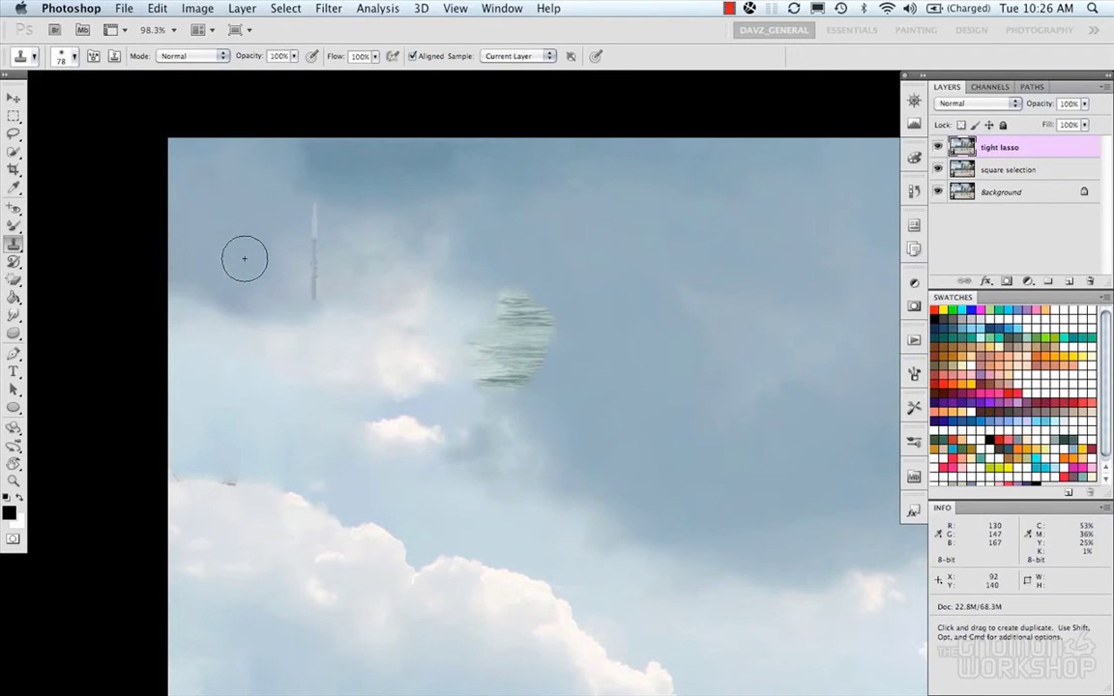
# Step: Clone nearby cloud over the remaining stray antenna, from its base to its tip, and touch up the cloud edge below it
pyautogui.keyDown('alt'); pyautogui.click(345, 288); pyautogui.keyUp('alt')
pyautogui.moveTo(312, 284); pyautogui.dragTo(315, 265)
pyautogui.keyDown('alt'); pyautogui.click(423, 292); pyautogui.keyUp('alt')
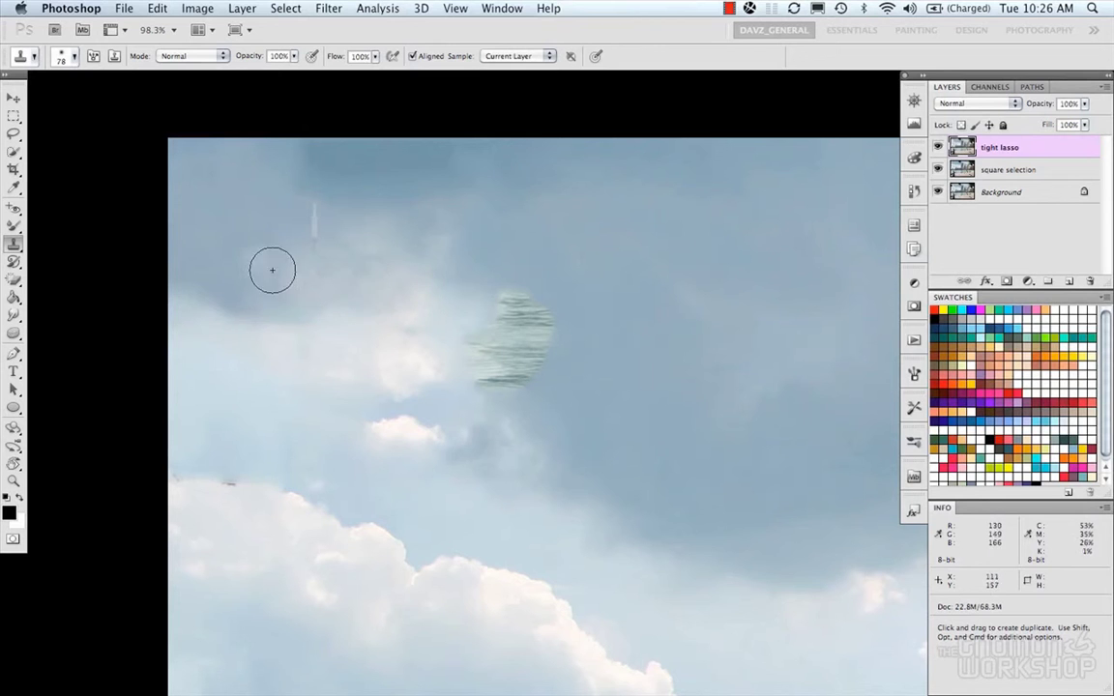
pyautogui.keyDown('alt'); pyautogui.click(374, 237); pyautogui.keyUp('alt')
pyautogui.moveTo(321, 234); pyautogui.dragTo(313, 209)
pyautogui.keyDown('alt'); pyautogui.click(360, 207); pyautogui.keyUp('alt')
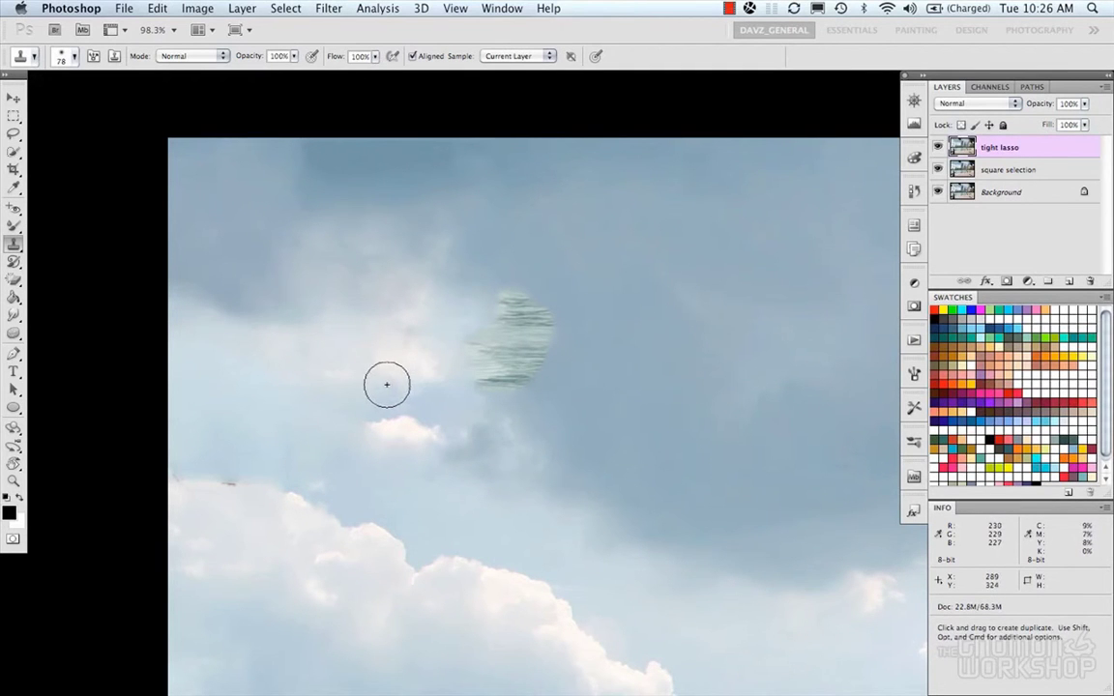
pyautogui.click(298, 325)
pyautogui.keyDown('alt'); pyautogui.click(300, 312); pyautogui.keyUp('alt')
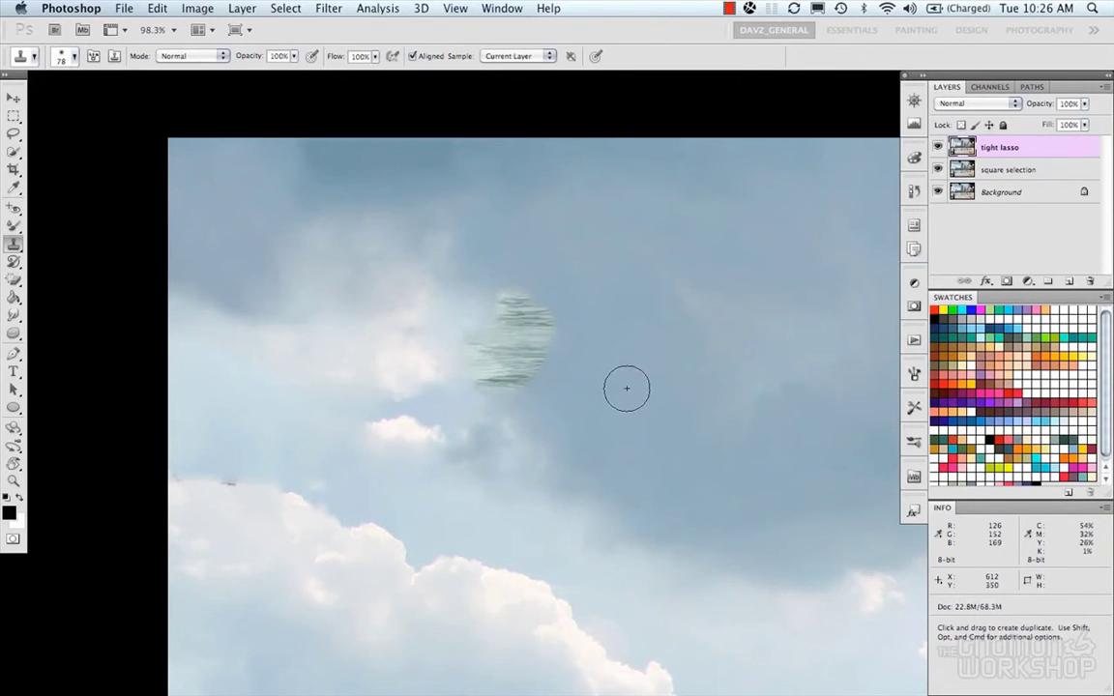
# Step: Clone neighbouring dark cloud over the right and lower parts of the water-textured patch in the upper-left sky
pyautogui.keyDown('alt'); pyautogui.click(592, 324); pyautogui.keyUp('alt')
pyautogui.moveTo(539, 306)
pyautogui.mouseDown()
pyautogui.moveTo(527, 302)
pyautogui.moveTo(544, 342)
pyautogui.moveTo(510, 303)
pyautogui.mouseUp()
pyautogui.keyDown('alt'); pyautogui.click(627, 370); pyautogui.keyUp('alt')
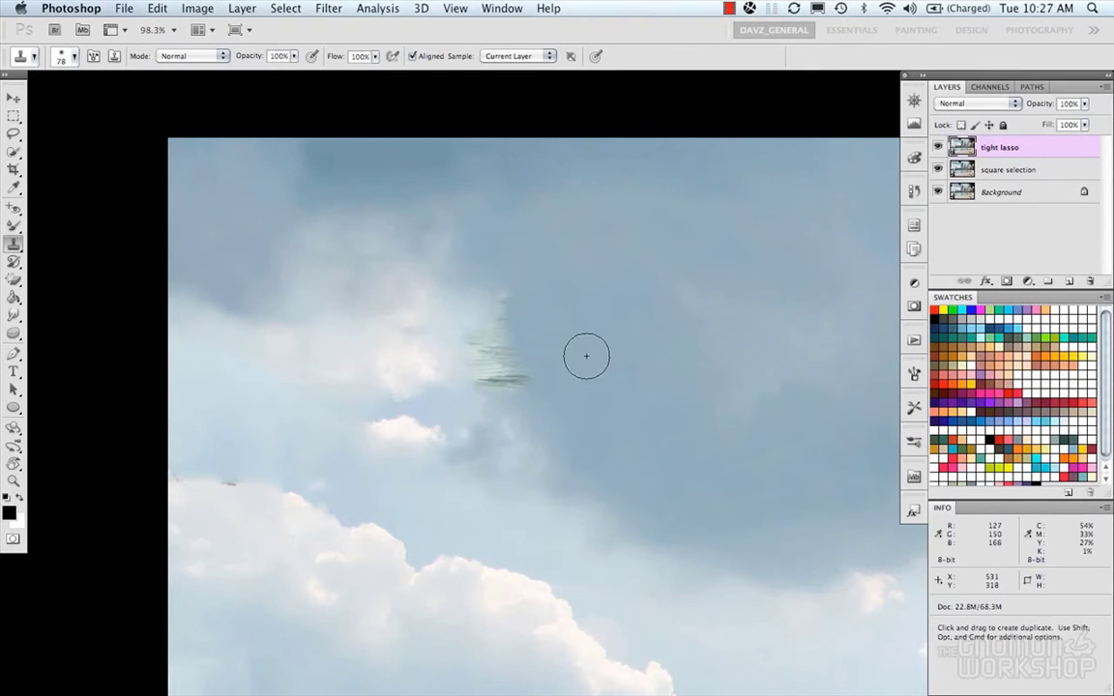
pyautogui.keyDown('alt'); pyautogui.click(544, 415); pyautogui.keyUp('alt')
pyautogui.click(502, 381)
pyautogui.moveTo(502, 382)
pyautogui.mouseDown()
pyautogui.moveTo(522, 371)
pyautogui.moveTo(502, 356)
pyautogui.moveTo(526, 394)
pyautogui.mouseUp()
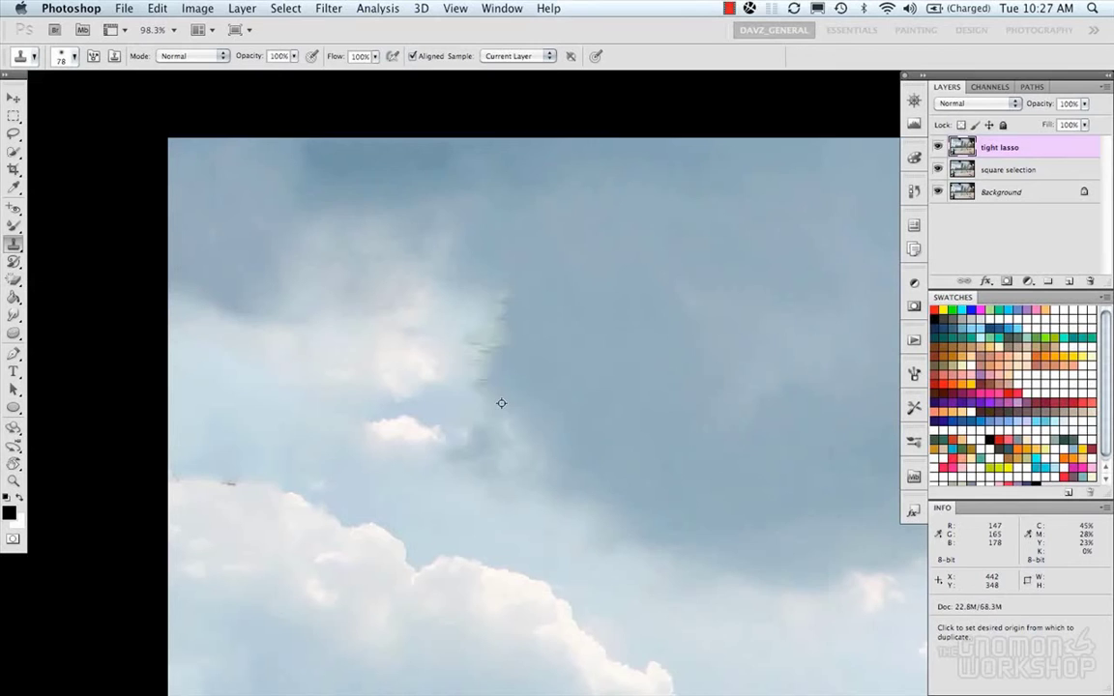
# Step: Clone nearby cloud tones over the leftover green streaks where the white cloud meets the dark sky
pyautogui.keyDown('alt'); pyautogui.click(500, 403); pyautogui.keyUp('alt')
pyautogui.click(485, 371)
pyautogui.keyDown('alt'); pyautogui.click(407, 343); pyautogui.keyUp('alt')
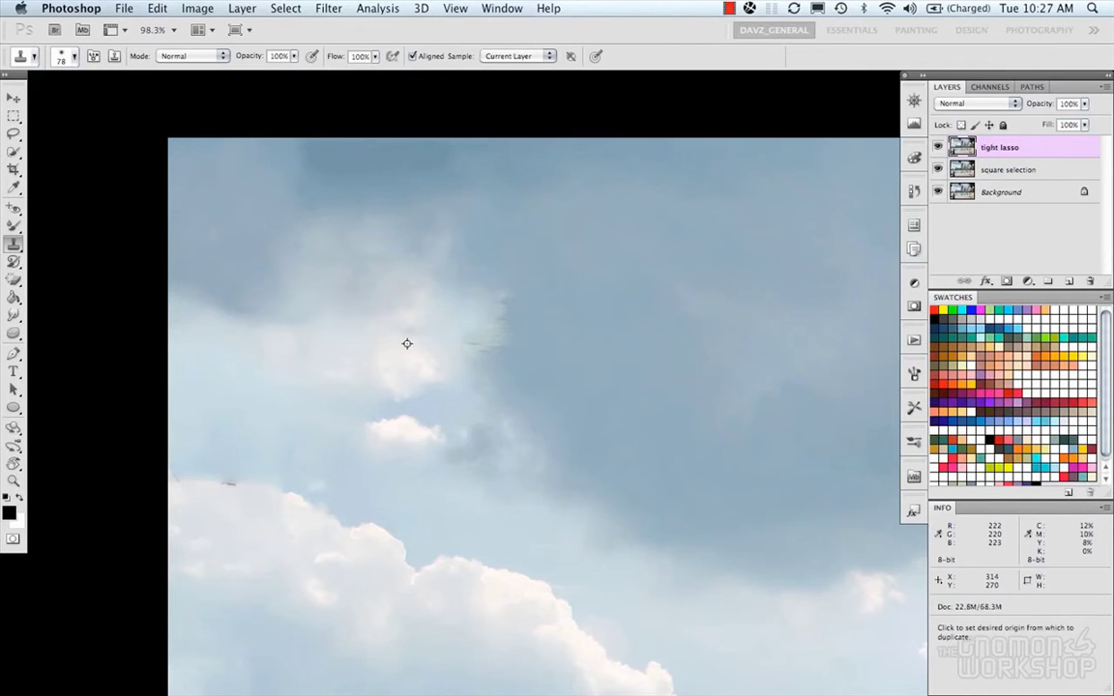
pyautogui.click(475, 365)
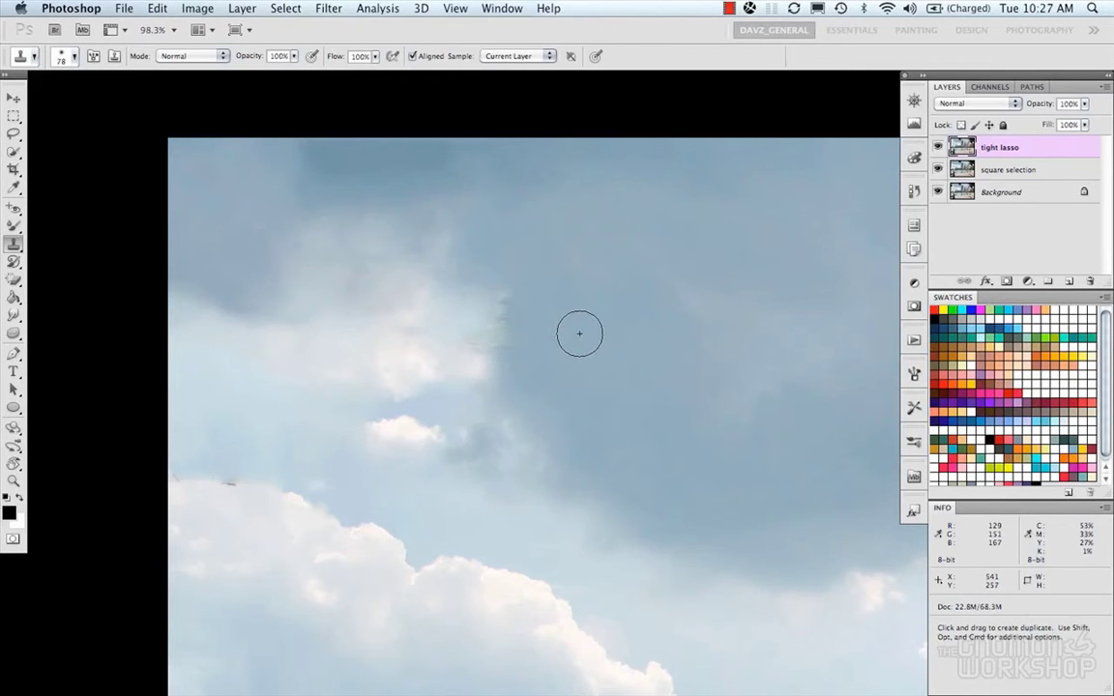
pyautogui.keyDown('alt'); pyautogui.click(474, 286); pyautogui.keyUp('alt')
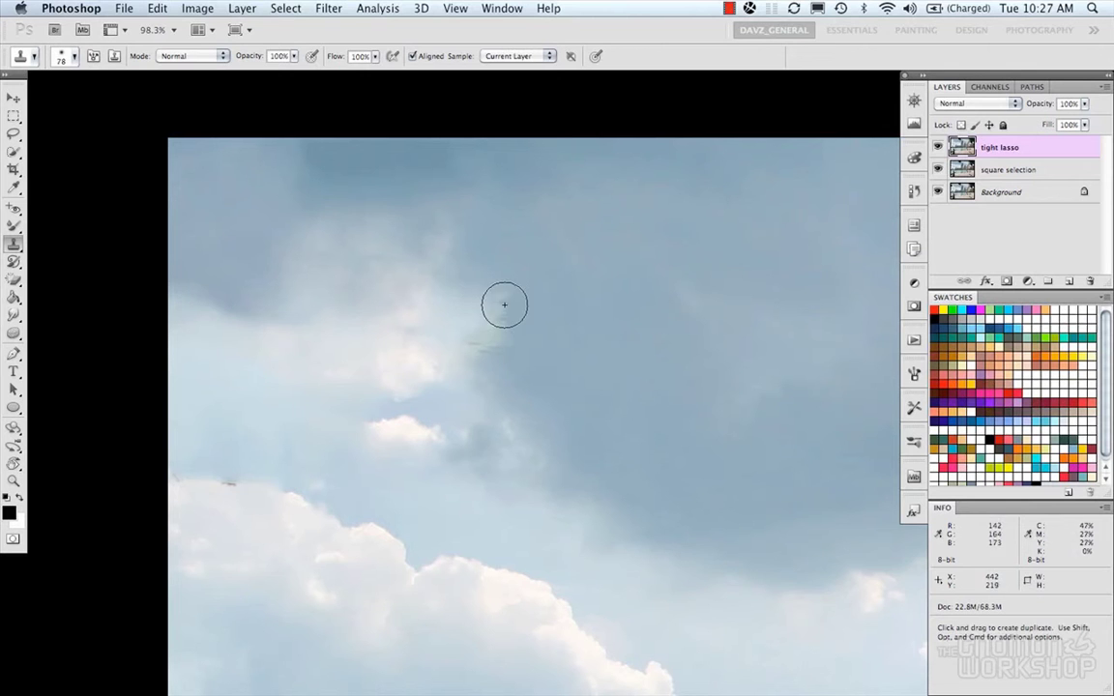
pyautogui.click(504, 321)
pyautogui.keyDown('alt'); pyautogui.click(554, 352); pyautogui.keyUp('alt')
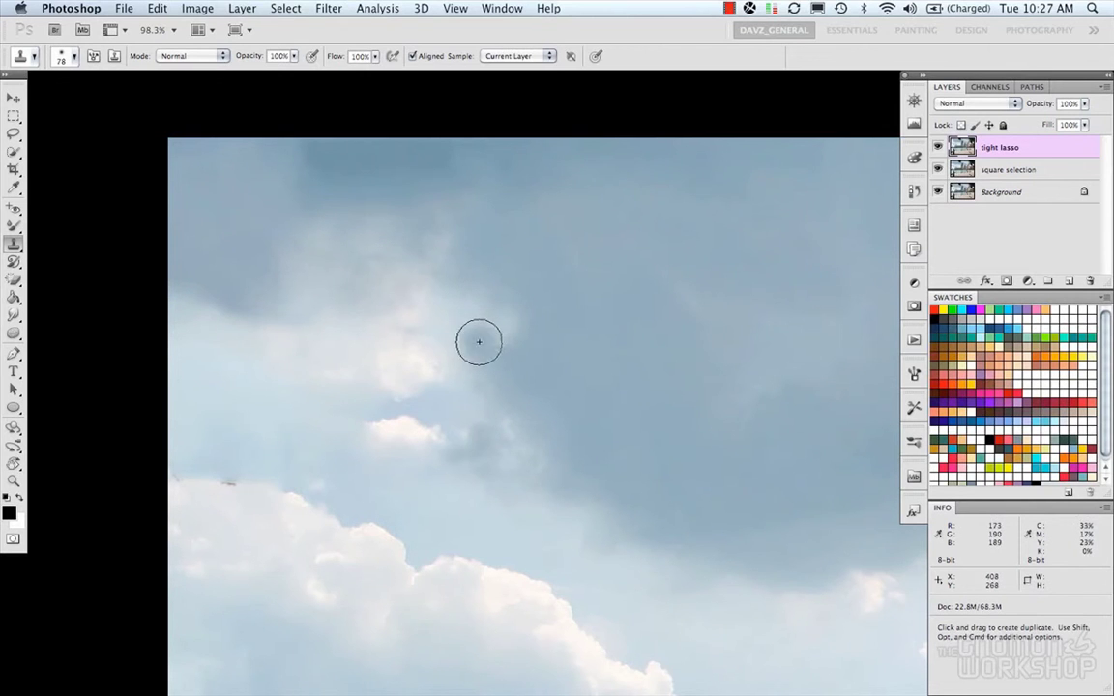
# Step: Blend the white cloud's right edge by cloning pale cloud from its upper part and dark cloud from beside it
pyautogui.keyDown('alt'); pyautogui.click(420, 284); pyautogui.keyUp('alt')
pyautogui.click(489, 348)
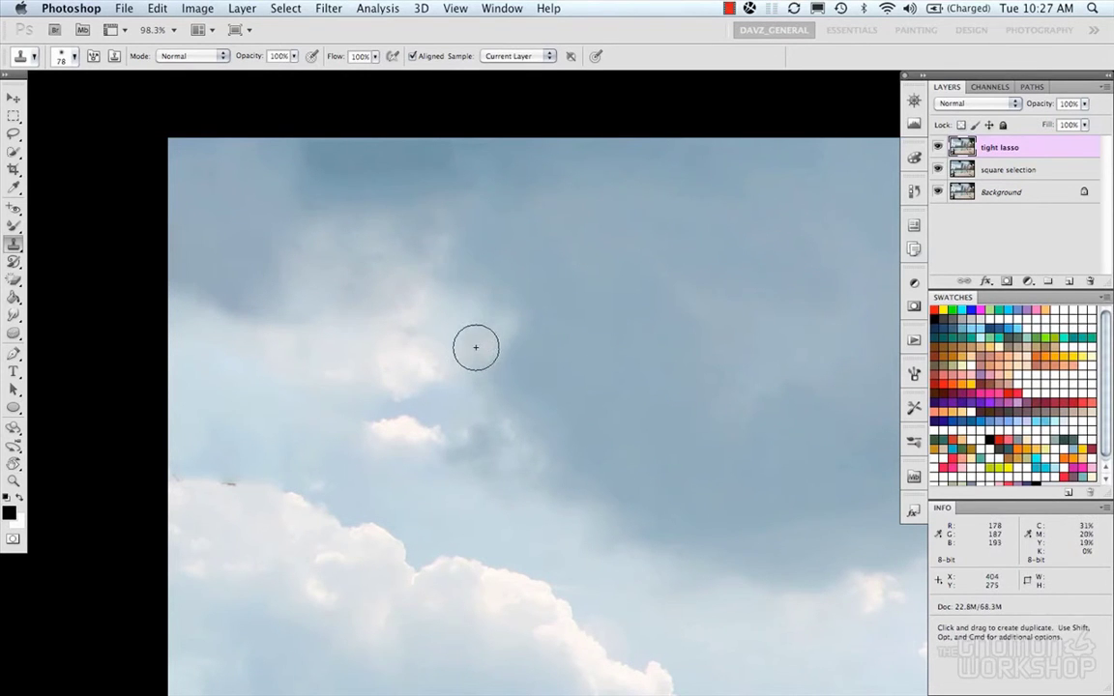
pyautogui.click(494, 342)
pyautogui.keyDown('alt'); pyautogui.click(528, 372); pyautogui.keyUp('alt')
pyautogui.click(497, 362)
pyautogui.click(493, 357)
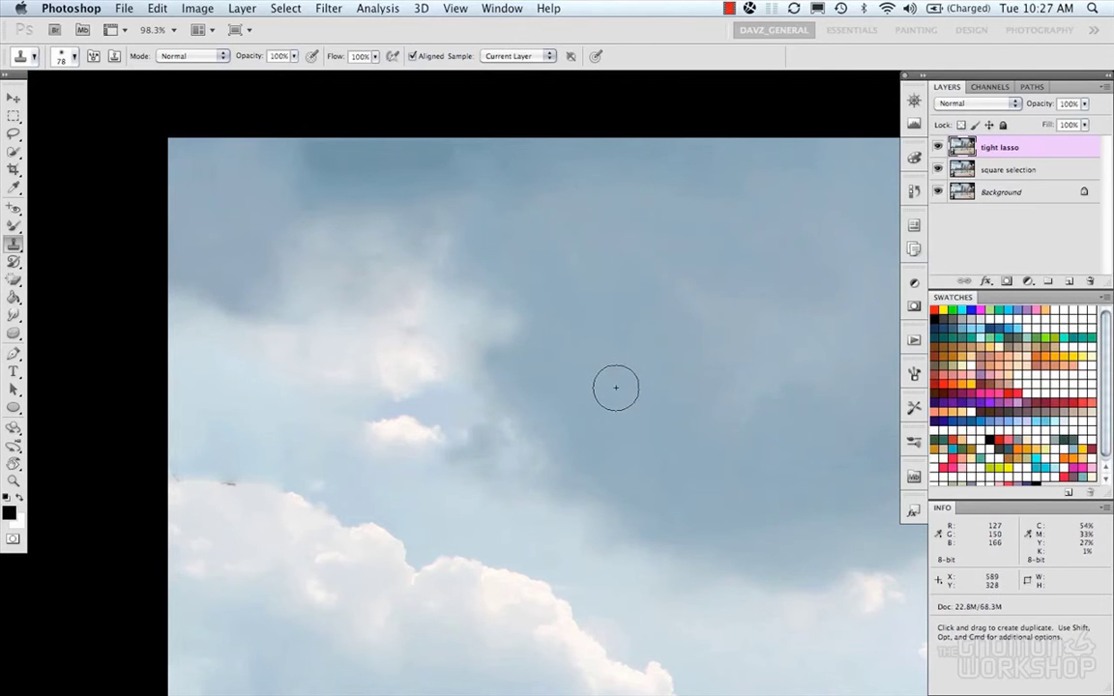
# Step: Rework the lower end of the white cloud's right edge with cloned cloud samples, undoing a stroke and resampling below the cloud
pyautogui.keyDown('alt'); pyautogui.click(386, 306); pyautogui.keyUp('alt')
pyautogui.click(507, 367)
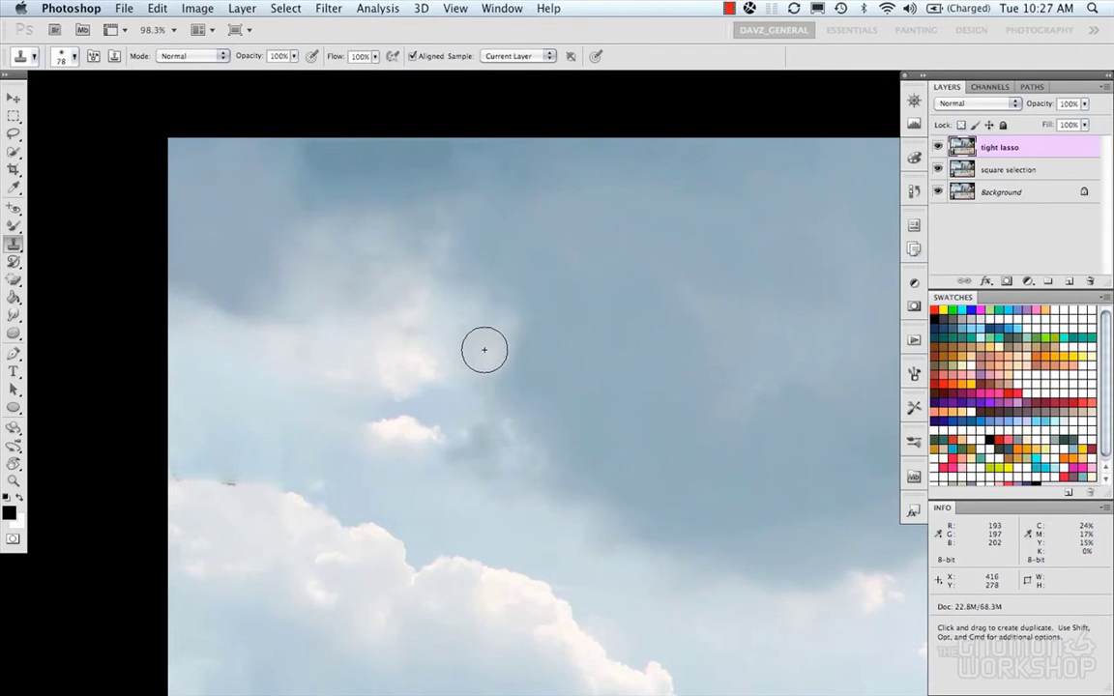
pyautogui.keyDown('alt'); pyautogui.click(554, 392); pyautogui.keyUp('alt')
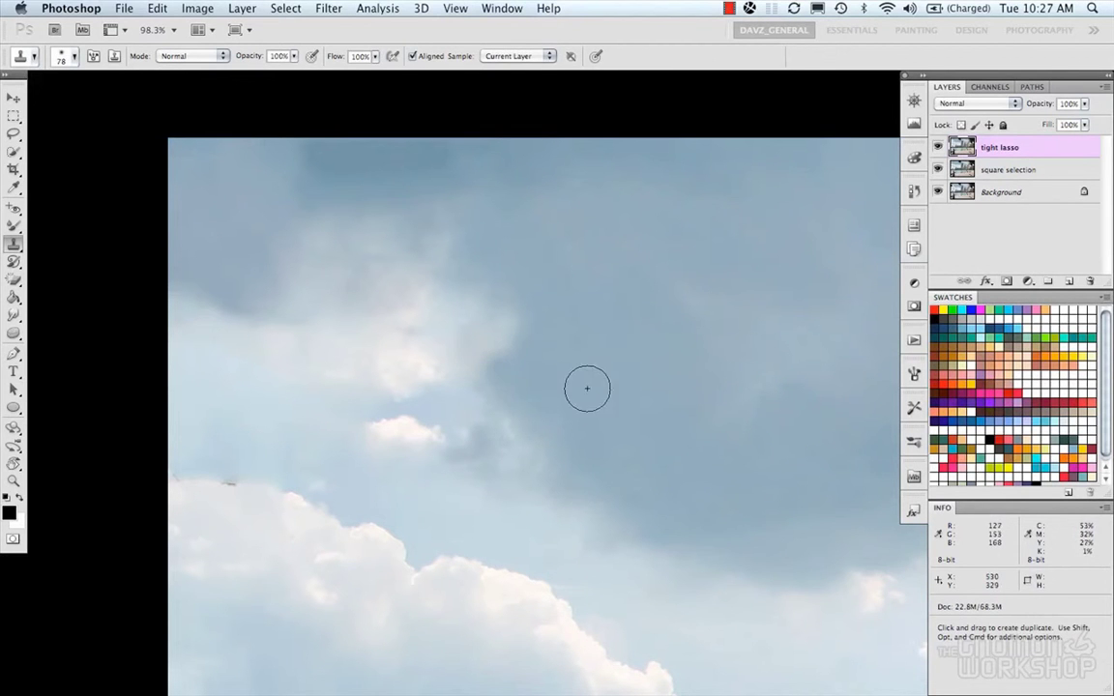
pyautogui.keyDown('alt'); pyautogui.click(662, 282); pyautogui.keyUp('alt')
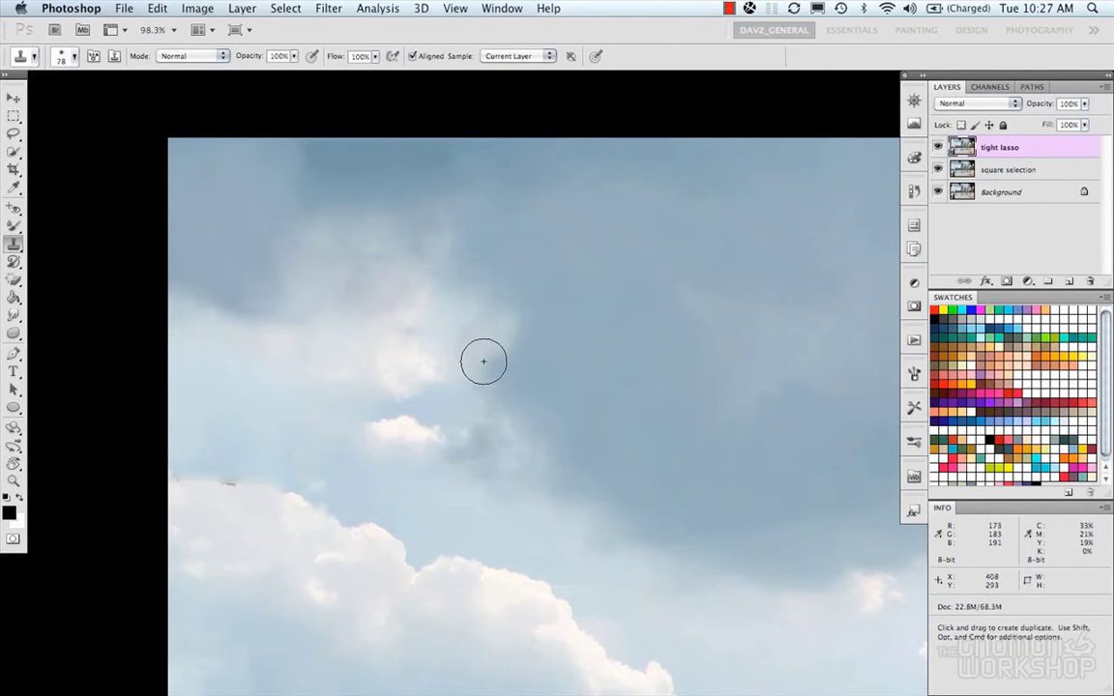
pyautogui.press('super+z')
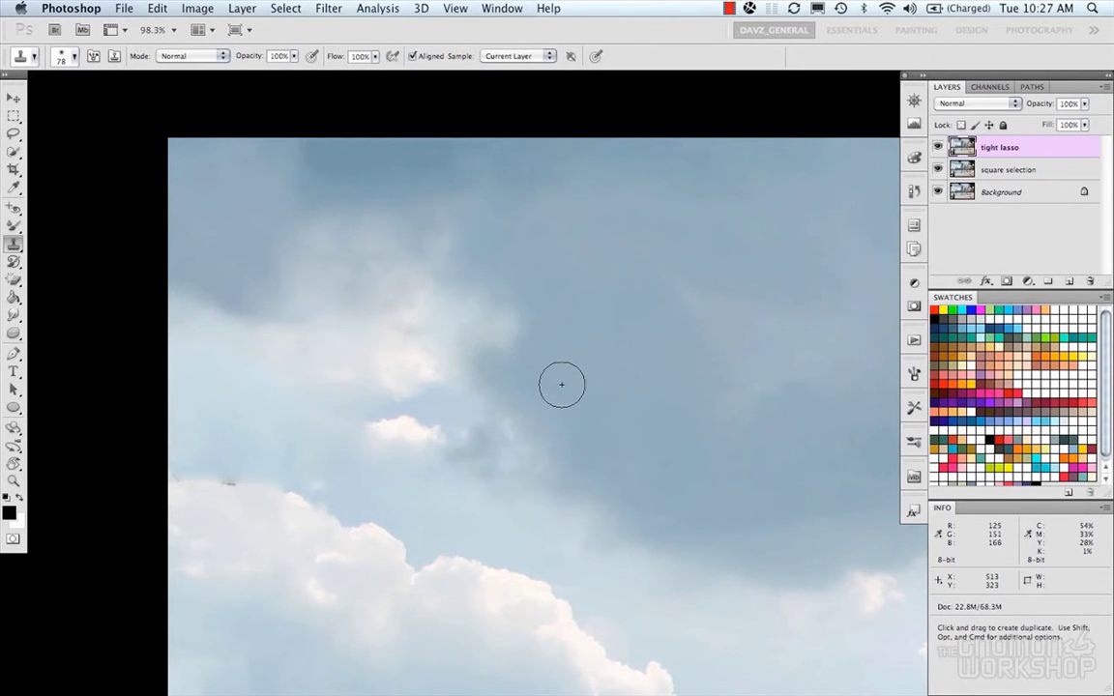
pyautogui.keyDown('alt'); pyautogui.click(416, 459); pyautogui.keyUp('alt')
pyautogui.moveTo(477, 369); pyautogui.dragTo(498, 362)
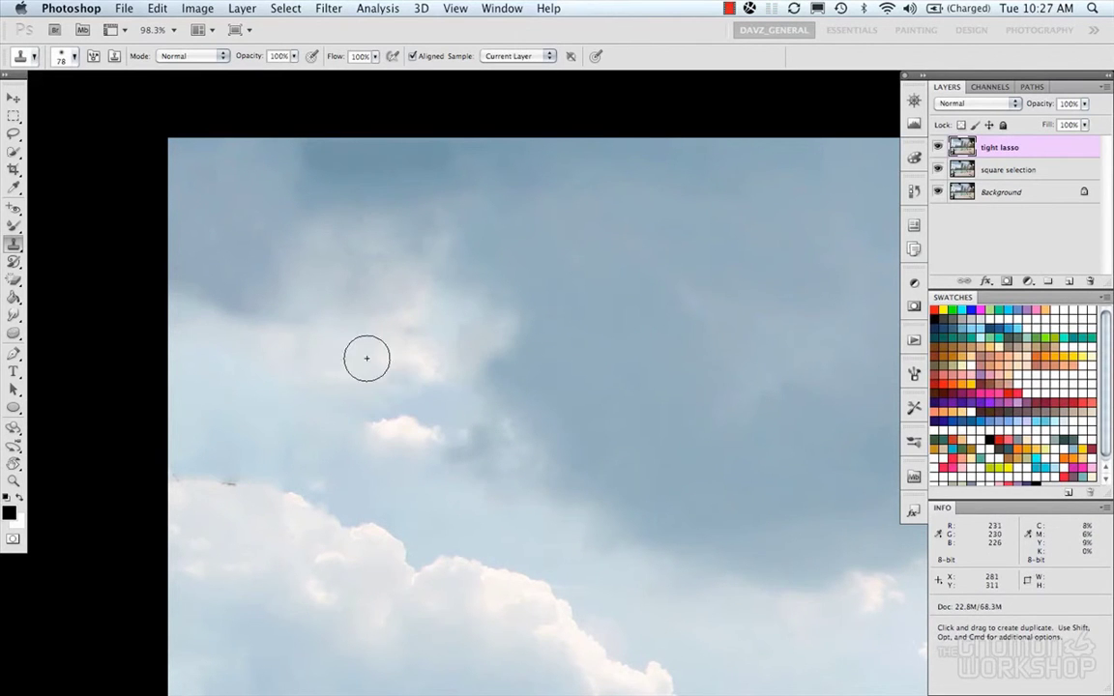
# Step: Extend the white cloud's right edge over the repaired spot with tones sampled from the cloud's upper area
pyautogui.keyDown('alt'); pyautogui.click(364, 294); pyautogui.keyUp('alt')
pyautogui.moveTo(505, 367); pyautogui.dragTo(492, 361)
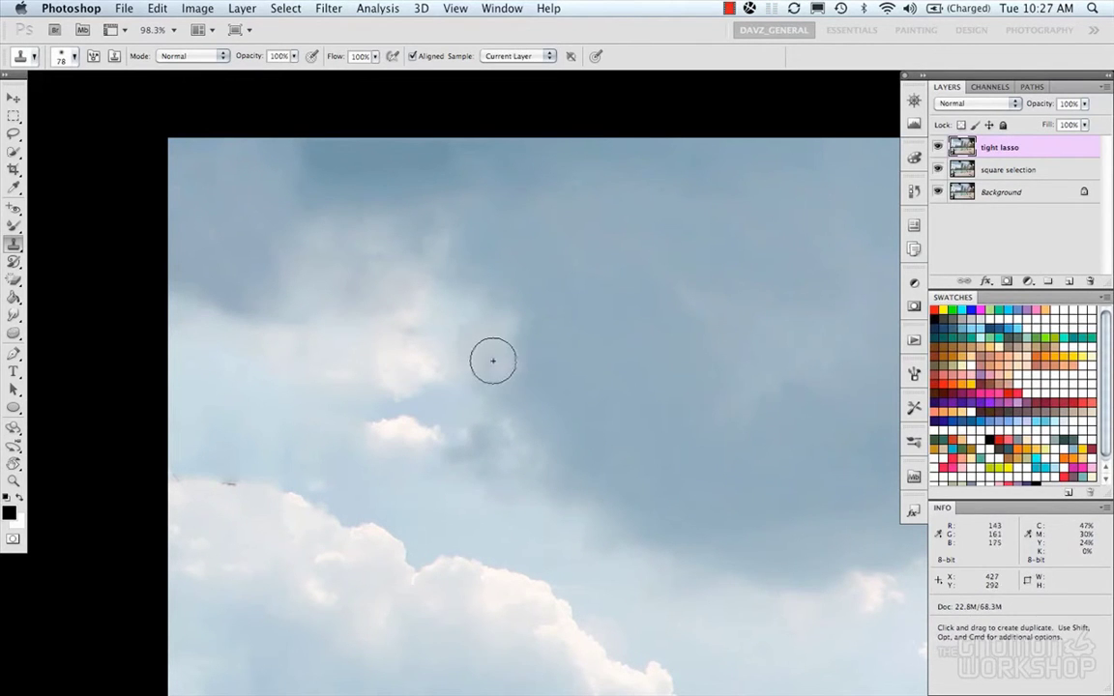
pyautogui.click(601, 364)
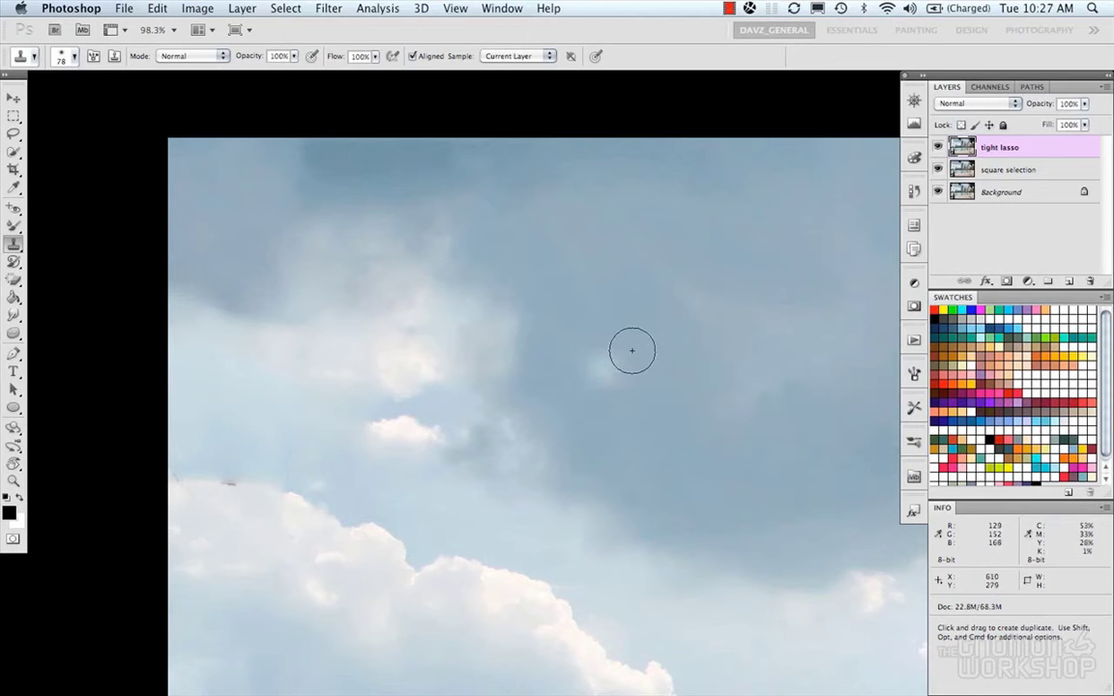
pyautogui.keyDown('alt'); pyautogui.click(411, 296); pyautogui.keyUp('alt')
pyautogui.moveTo(510, 379); pyautogui.dragTo(472, 348)
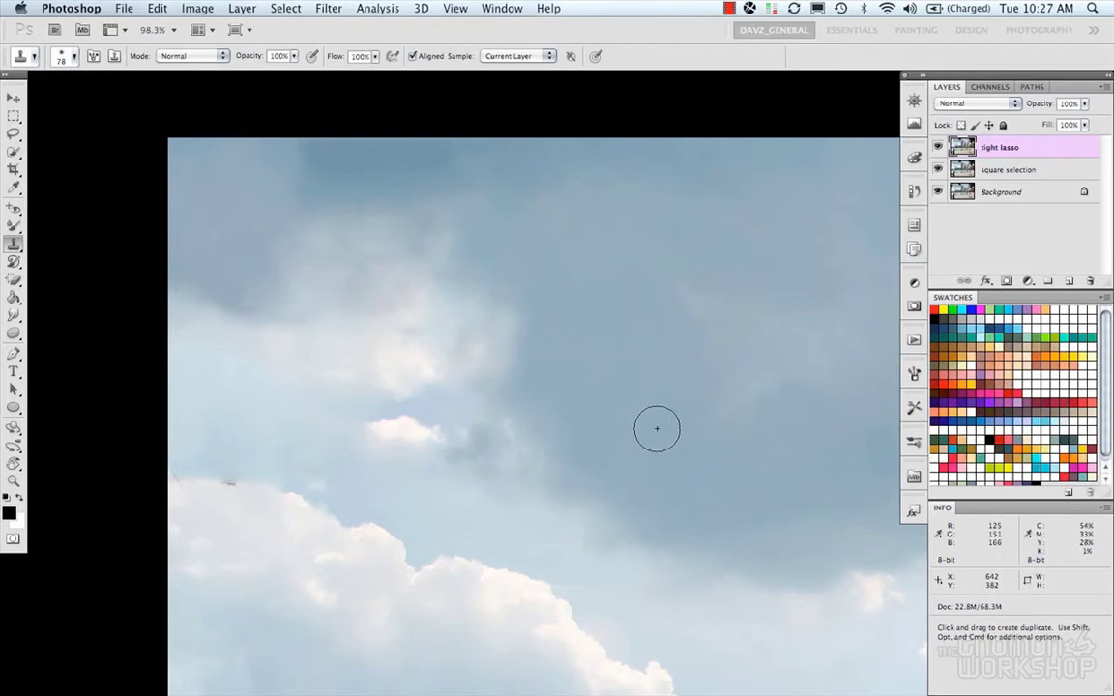
# Step: Compare the retouched tight lasso layer with the square selection layer, both up close and across the whole skyline
pyautogui.click(937, 147)
pyautogui.click(937, 147)
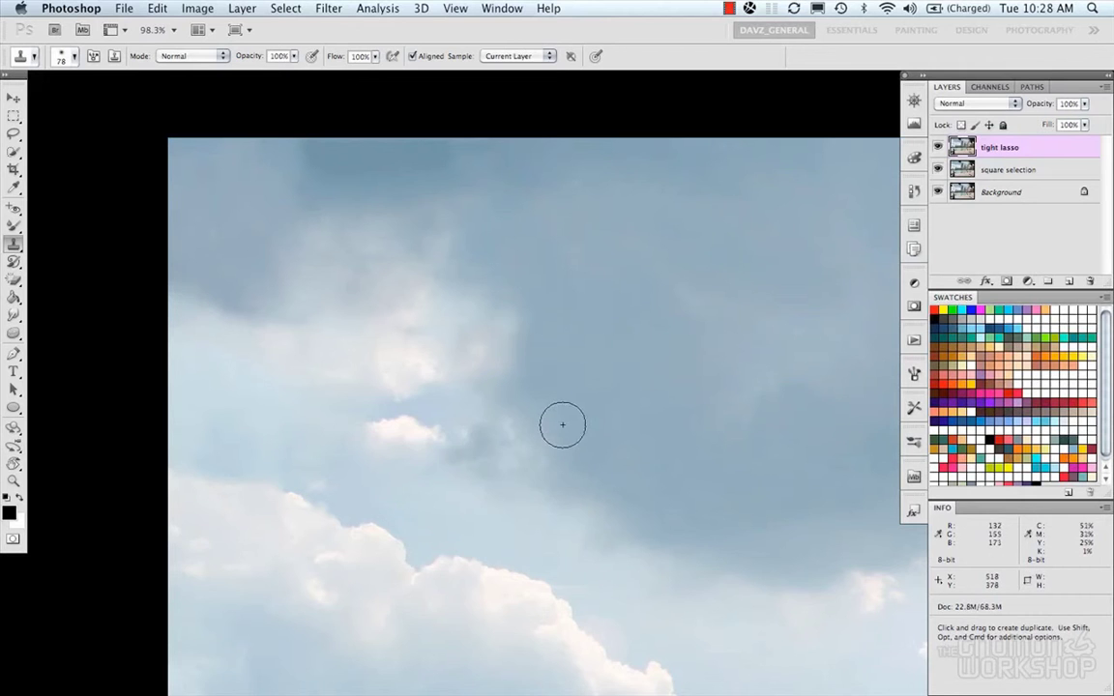
pyautogui.press('space')
pyautogui.scroll(-10, 573, 421)
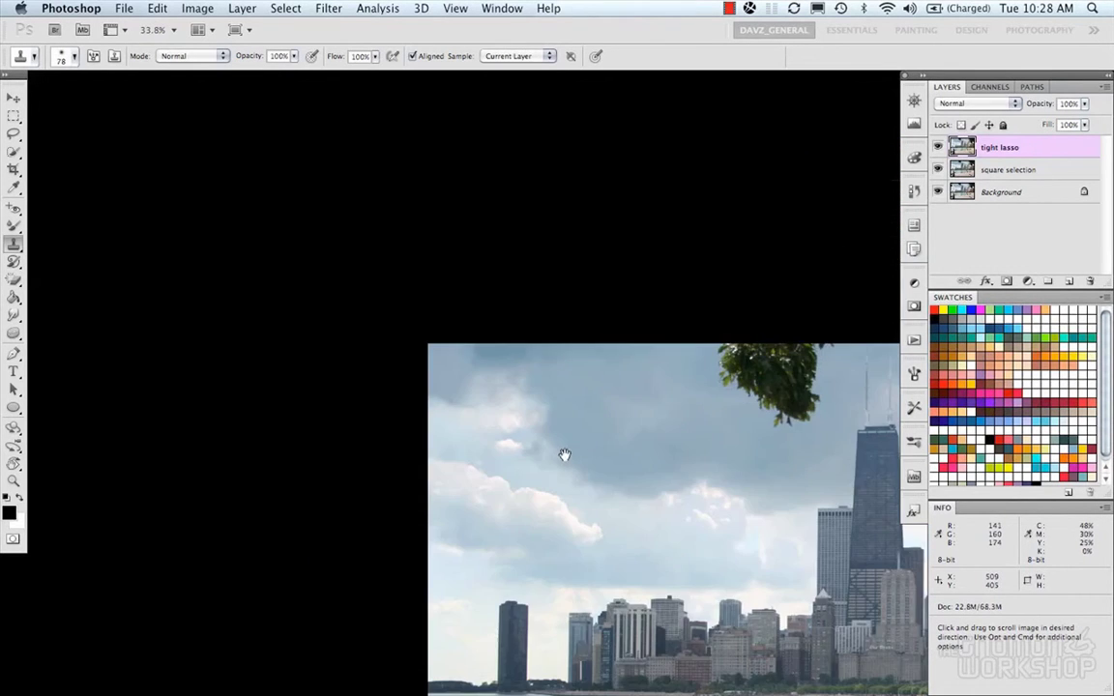
pyautogui.moveTo(608, 492)
pyautogui.mouseDown()
pyautogui.moveTo(503, 381)
pyautogui.moveTo(348, 256)
pyautogui.moveTo(272, 244)
pyautogui.mouseUp()
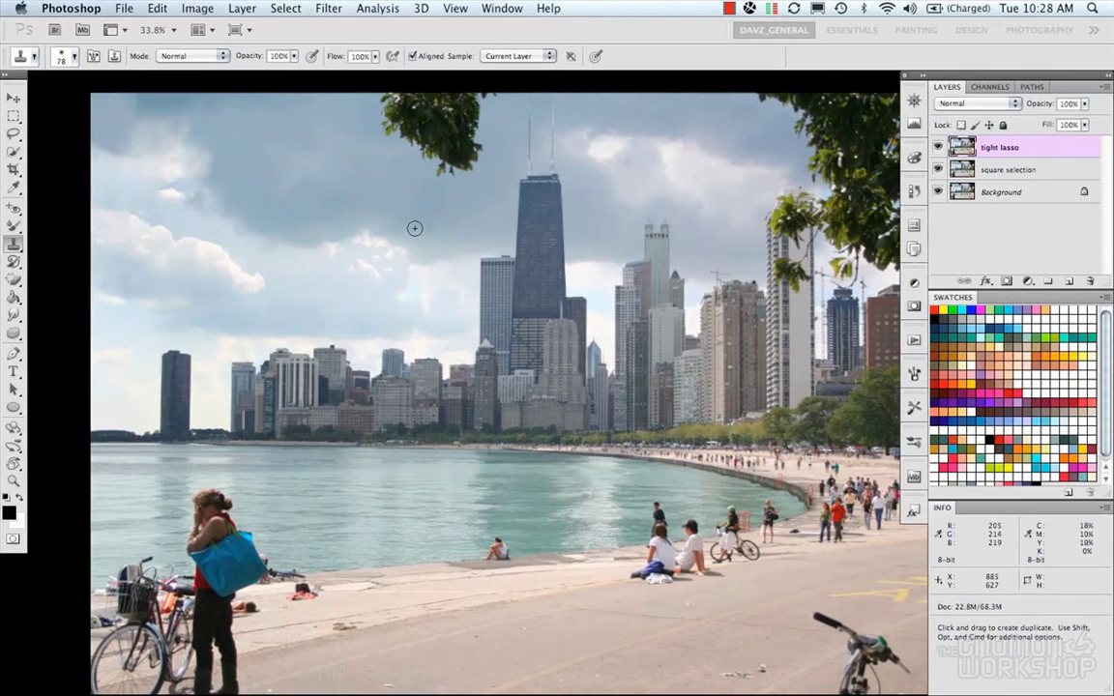
pyautogui.click(938, 148)
pyautogui.click(939, 148)
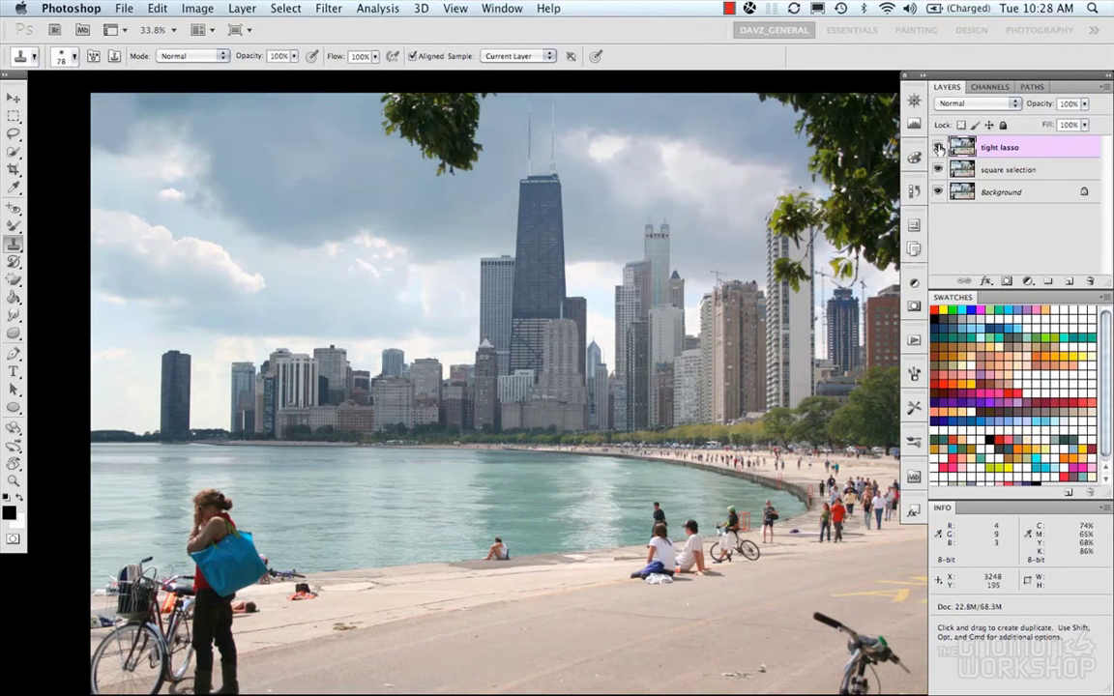
# Step: Compare the retouched tight lasso layer with the original Background, and finish with all layers shown
pyautogui.click(939, 148)
pyautogui.click(939, 170)
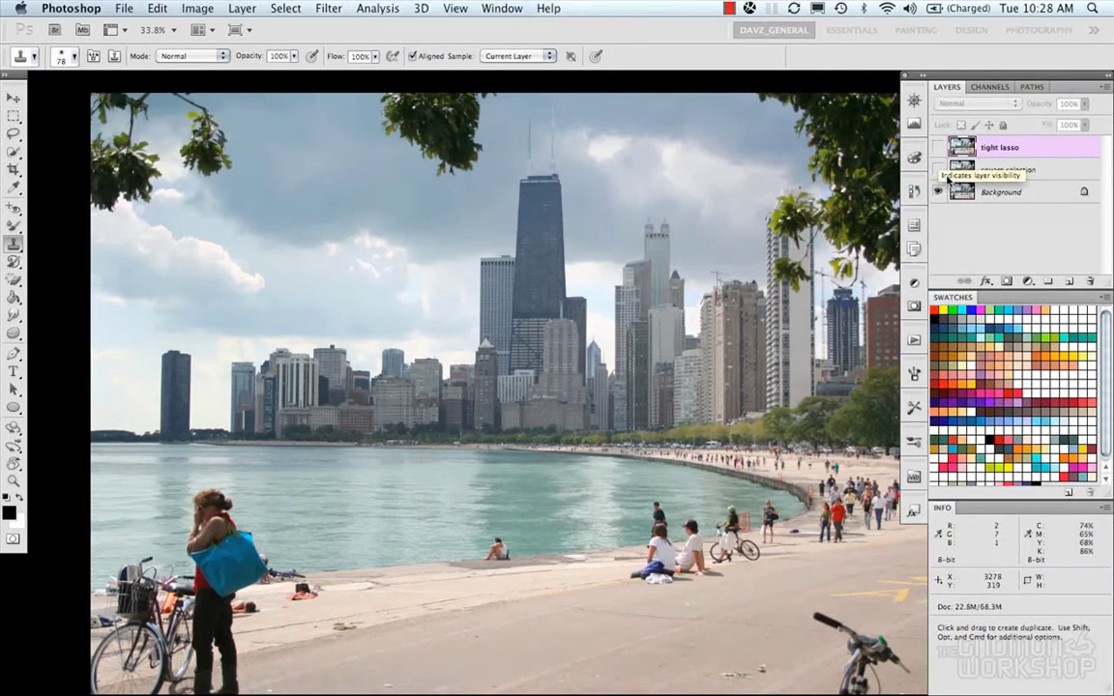
pyautogui.click(938, 148)
pyautogui.click(938, 148)
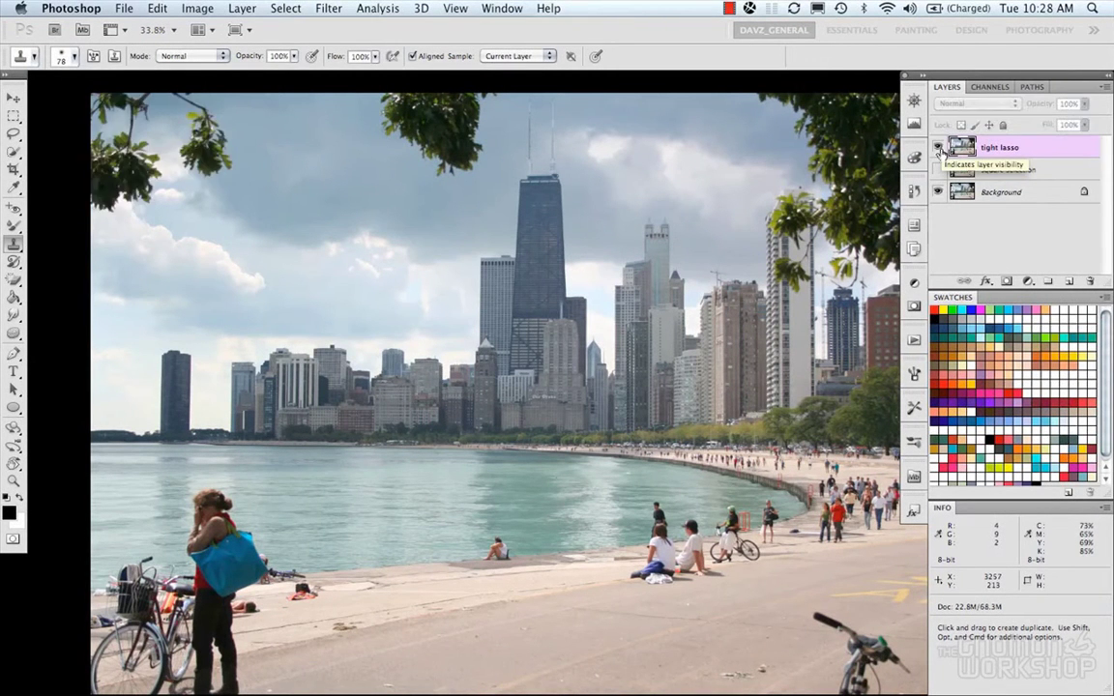
pyautogui.click(938, 148)
pyautogui.click(939, 148)
pyautogui.click(939, 148)
pyautogui.click(939, 150)
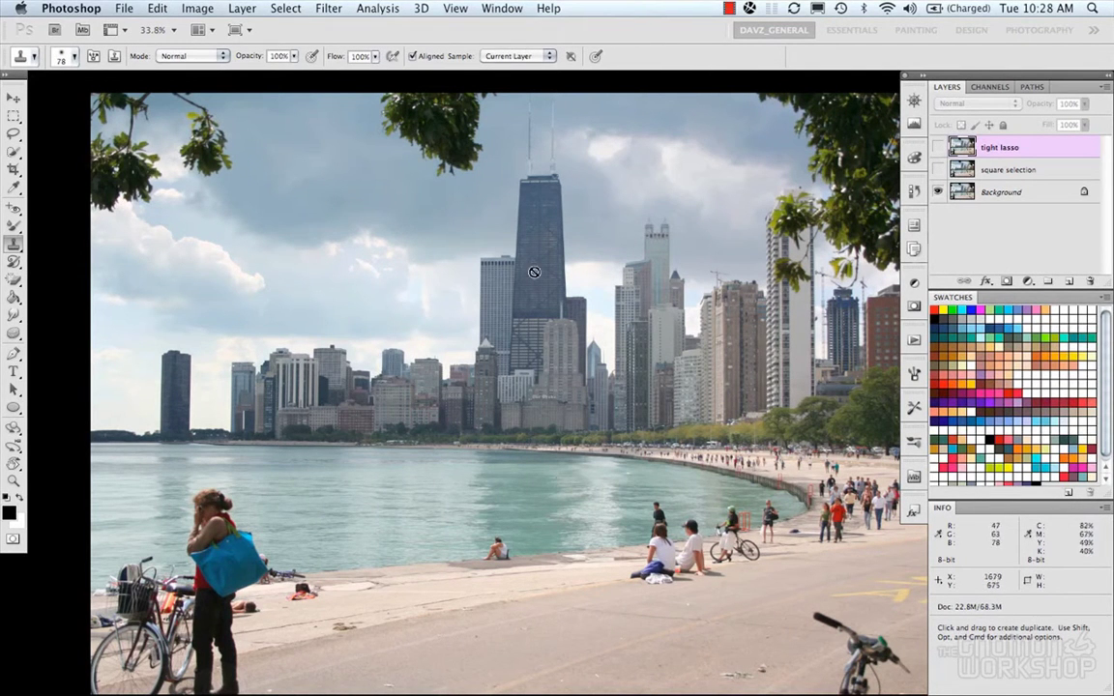
pyautogui.moveTo(525, 249); pyautogui.dragTo(536, 281)
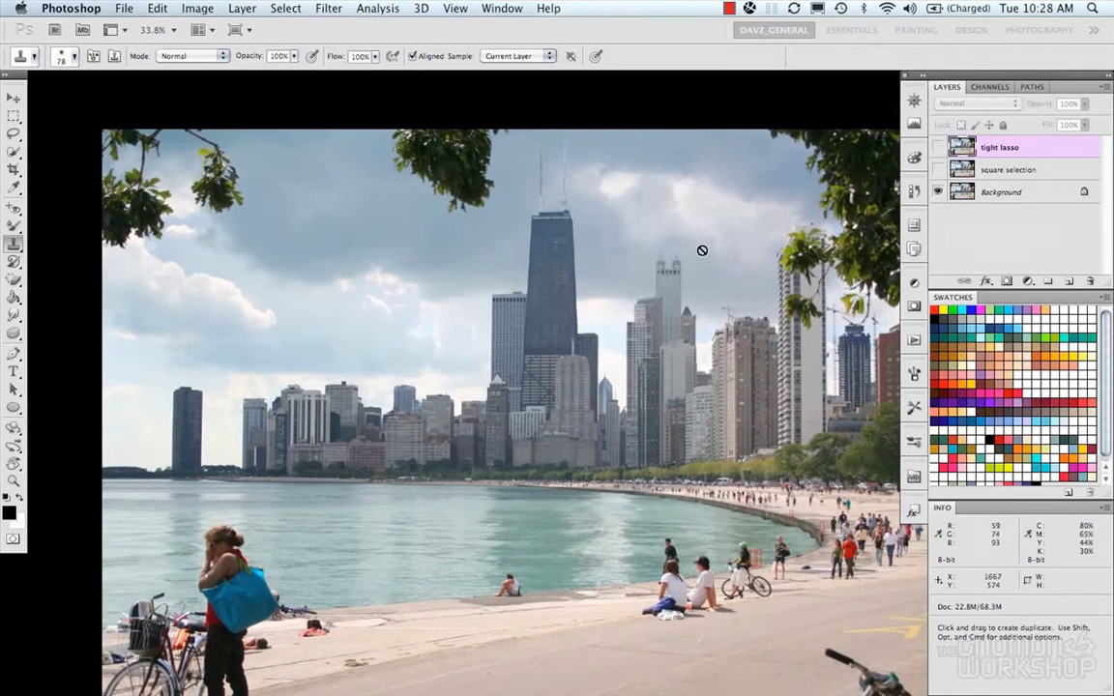
pyautogui.click(938, 147)
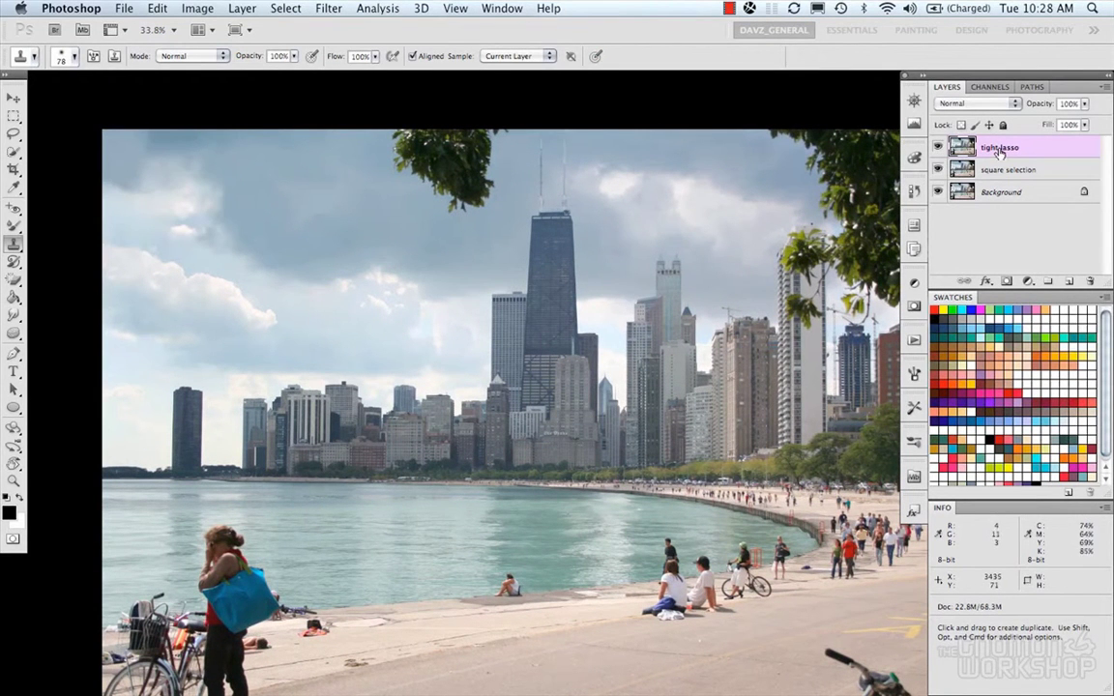
# Step: Lasso the leaf cluster hanging left of the tallest skyscraper's antennas with a loose freehand selection of about 524 × 374 px
pyautogui.moveTo(508, 266); pyautogui.dragTo(462, 281)
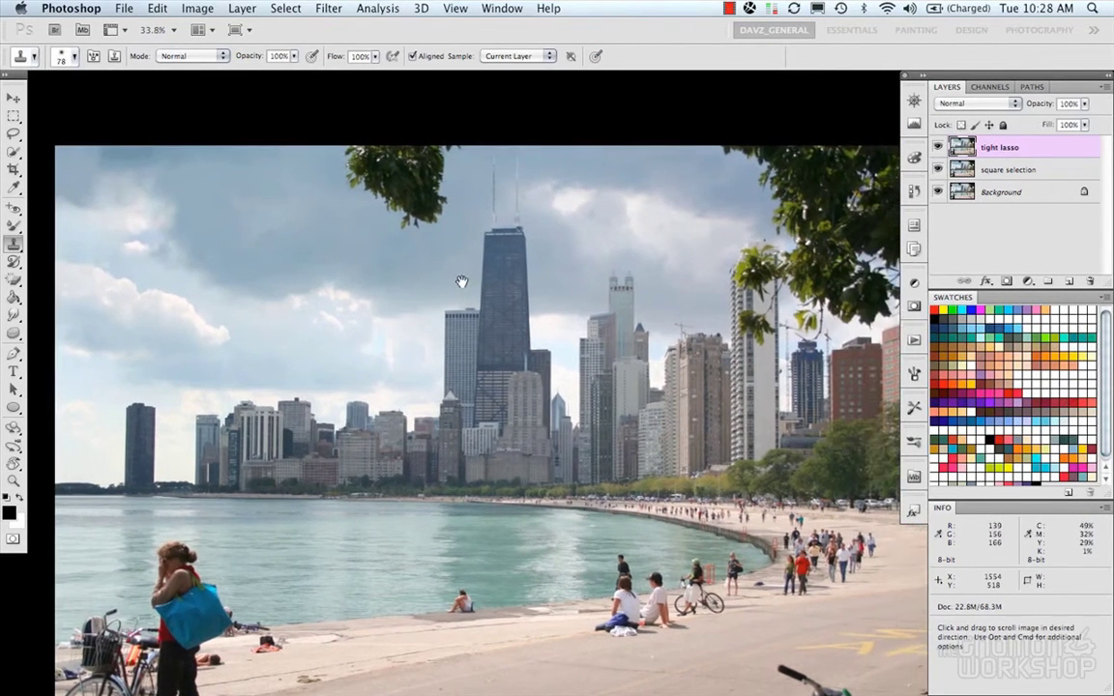
pyautogui.press('m')
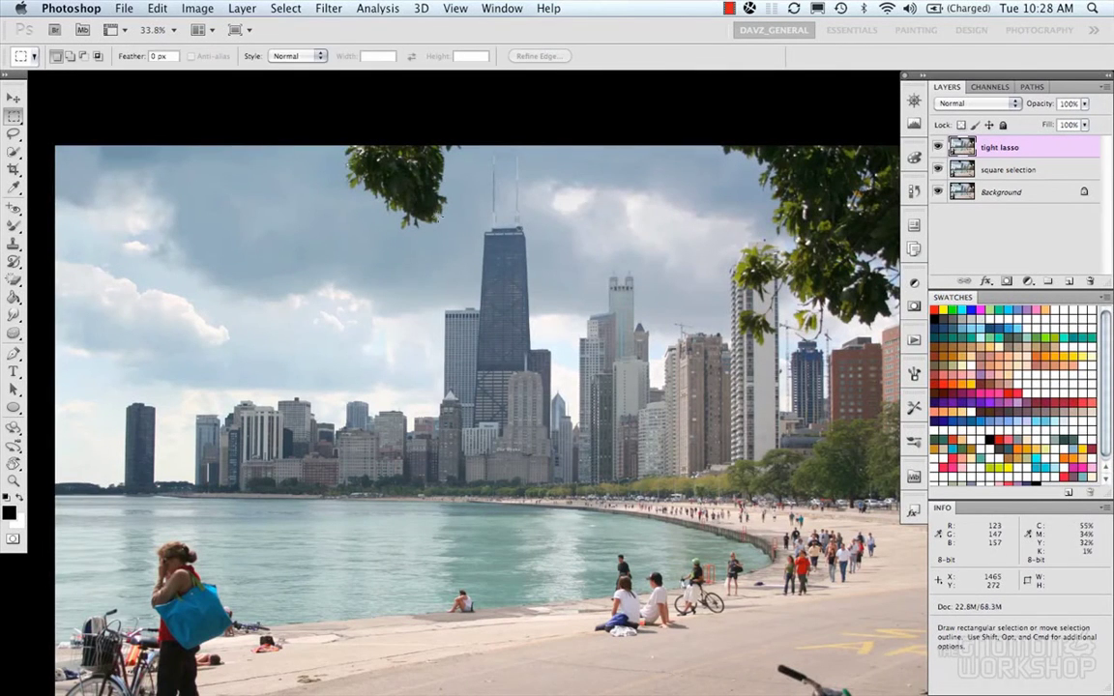
pyautogui.scroll(2, 440, 219)
pyautogui.scroll(5, 441, 218)
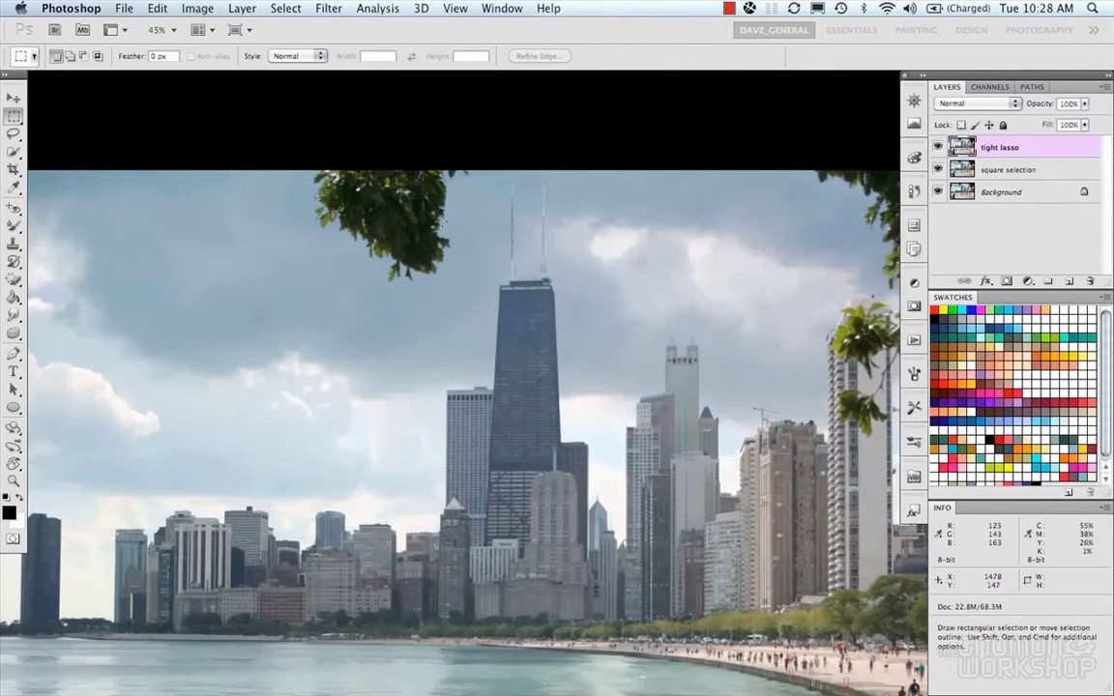
pyautogui.moveTo(442, 244); pyautogui.dragTo(475, 236)
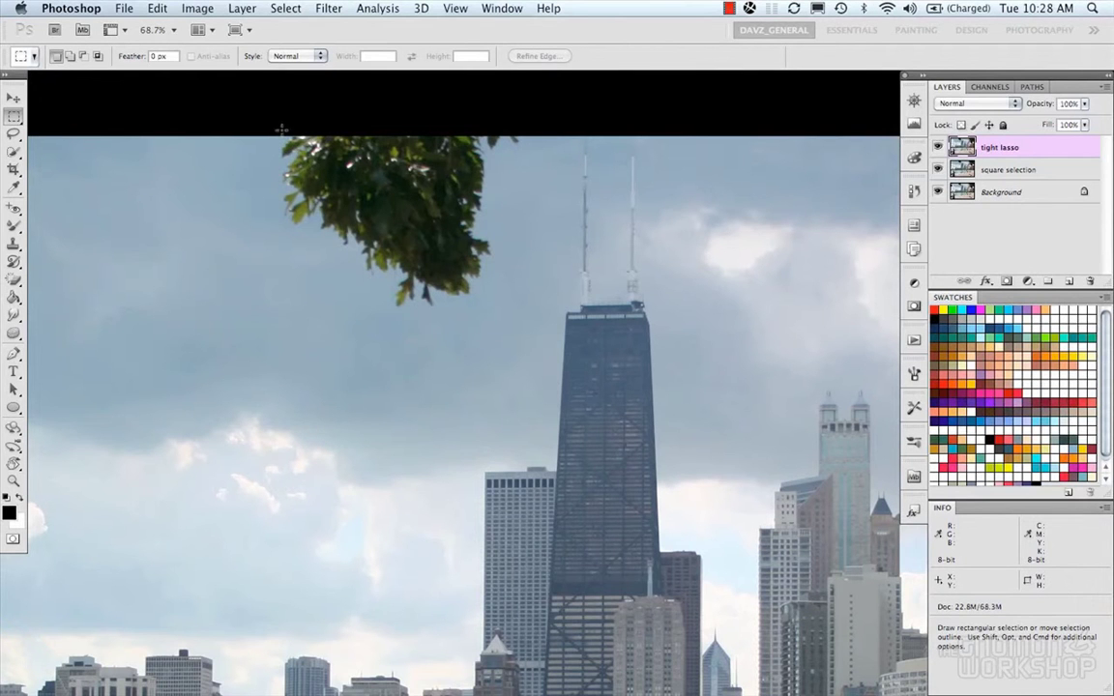
pyautogui.press('l')
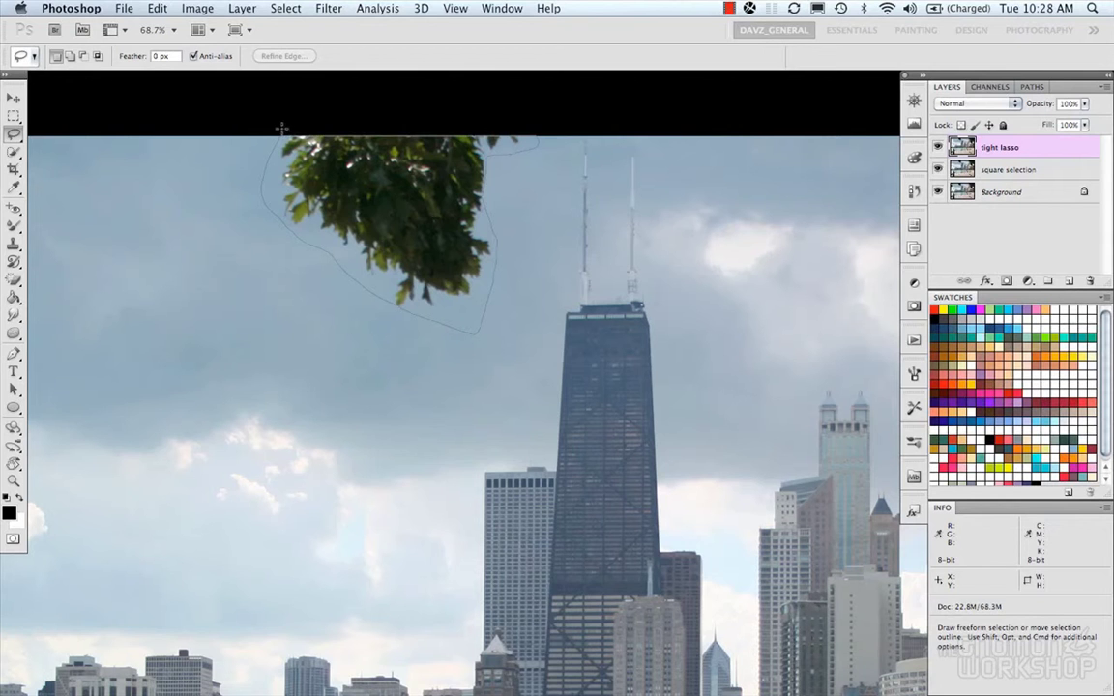
pyautogui.moveTo(281, 128); pyautogui.dragTo(281, 129)
# Step: Fill the selected leaf cluster using Content-Aware in Normal mode at 100% opacity, and deselect the area
pyautogui.rightClick(327, 194)
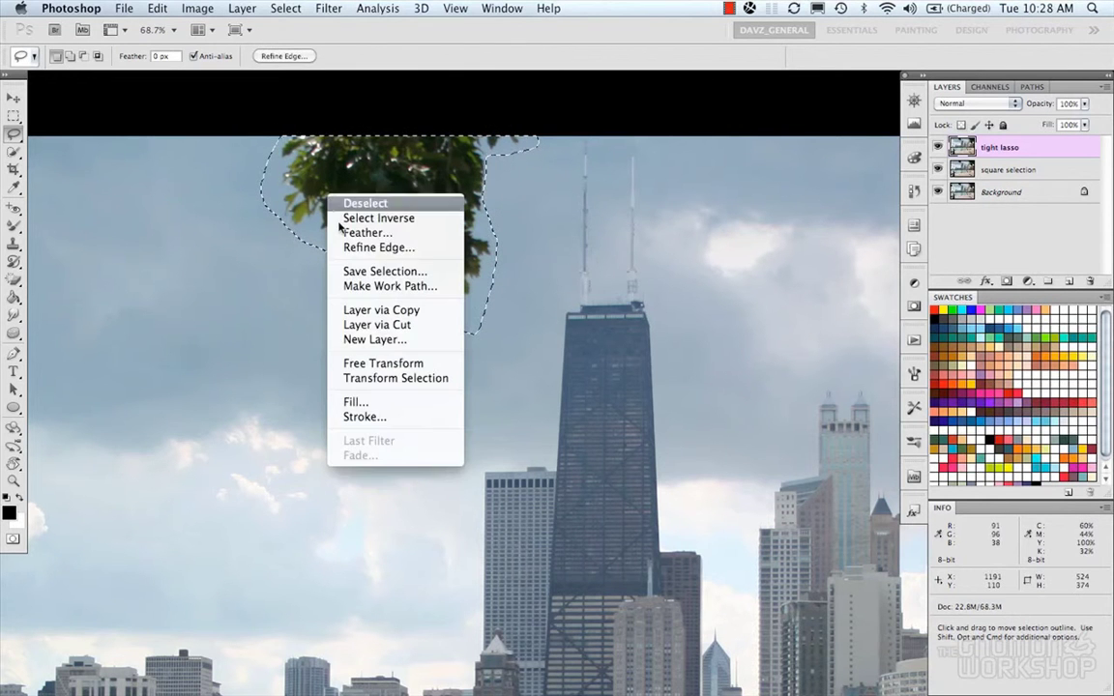
pyautogui.click(411, 399)
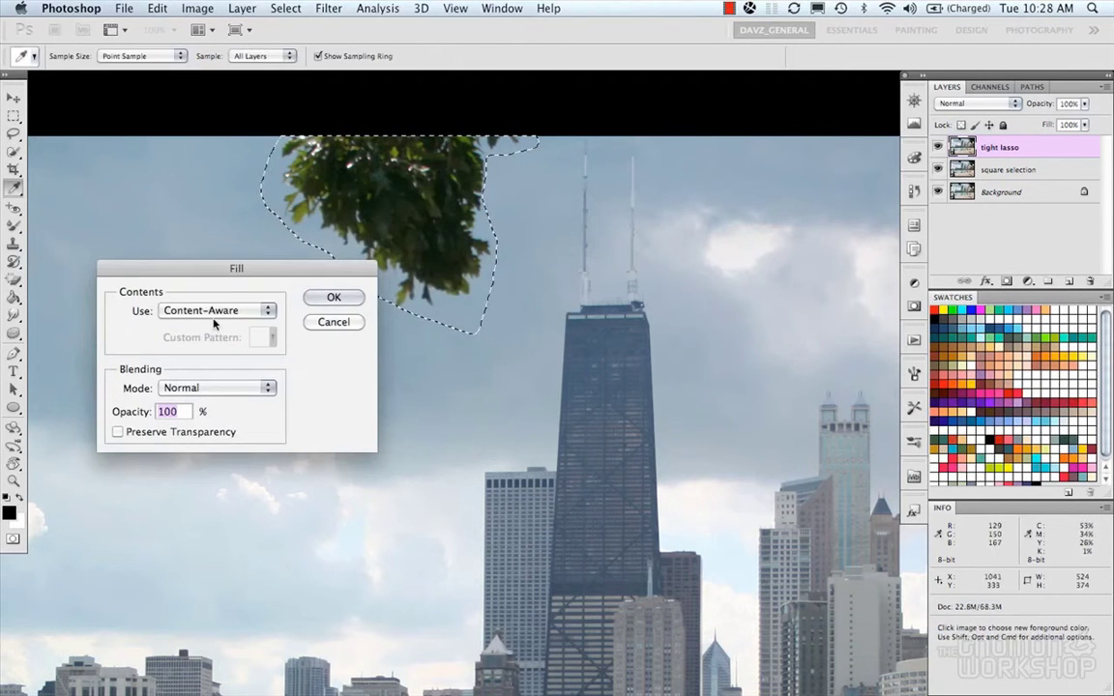
pyautogui.click(330, 300)
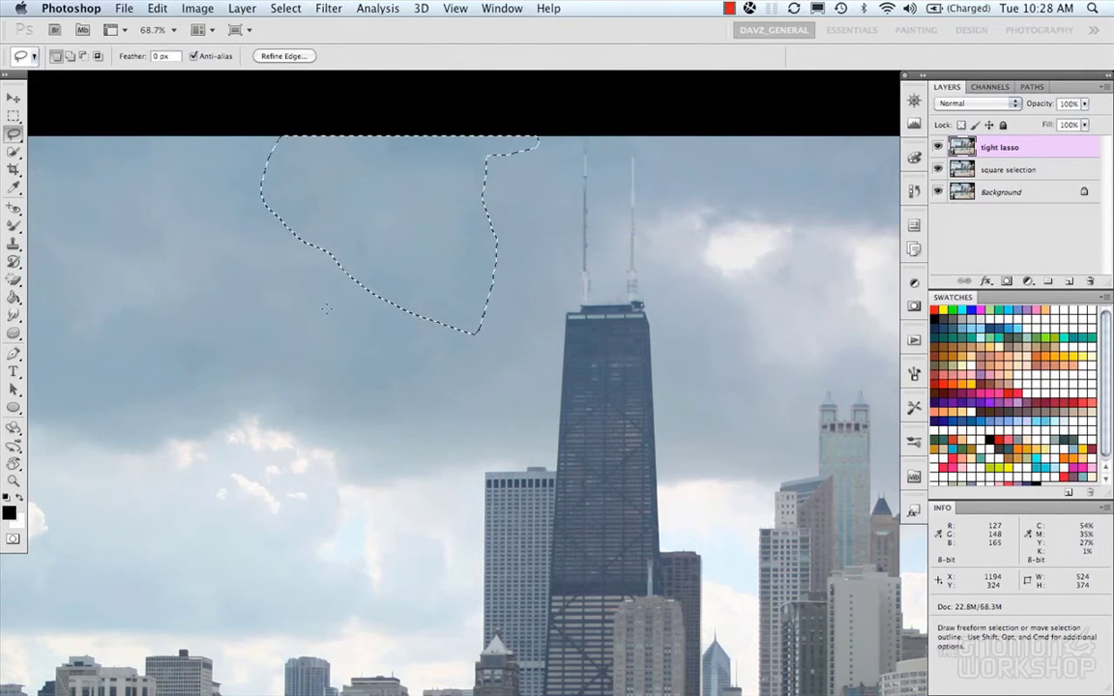
pyautogui.press('super+d')
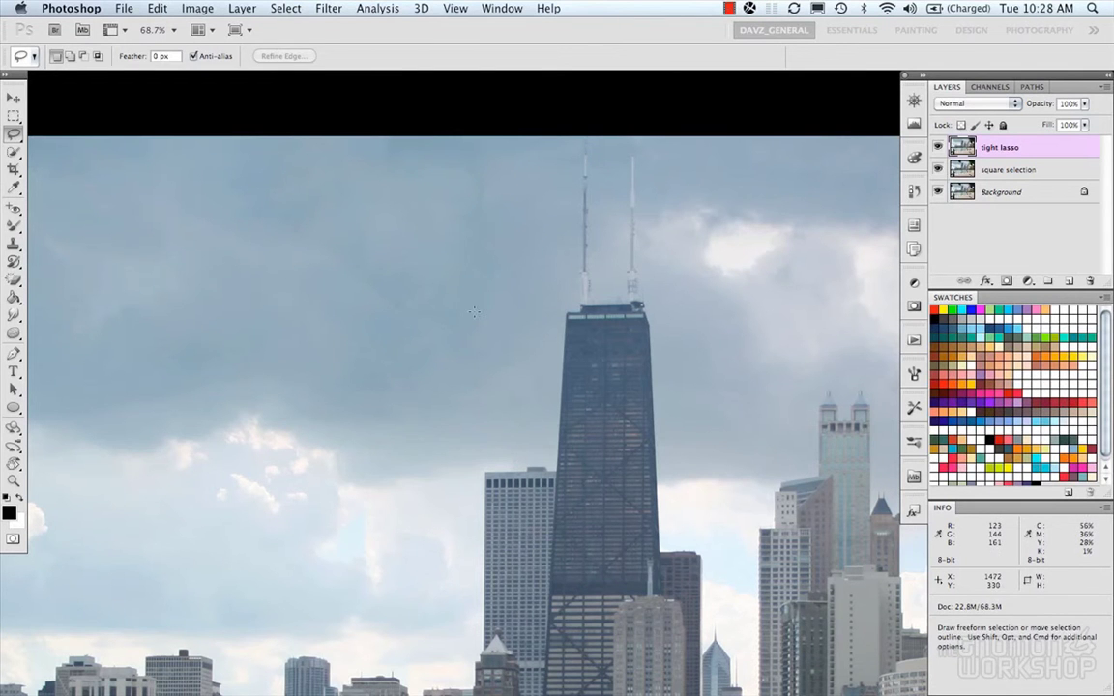
# Step: Set a Clone Stamp sampling point in the gray clouds left of the tallest skyscraper
pyautogui.press('s')
pyautogui.press('alt')
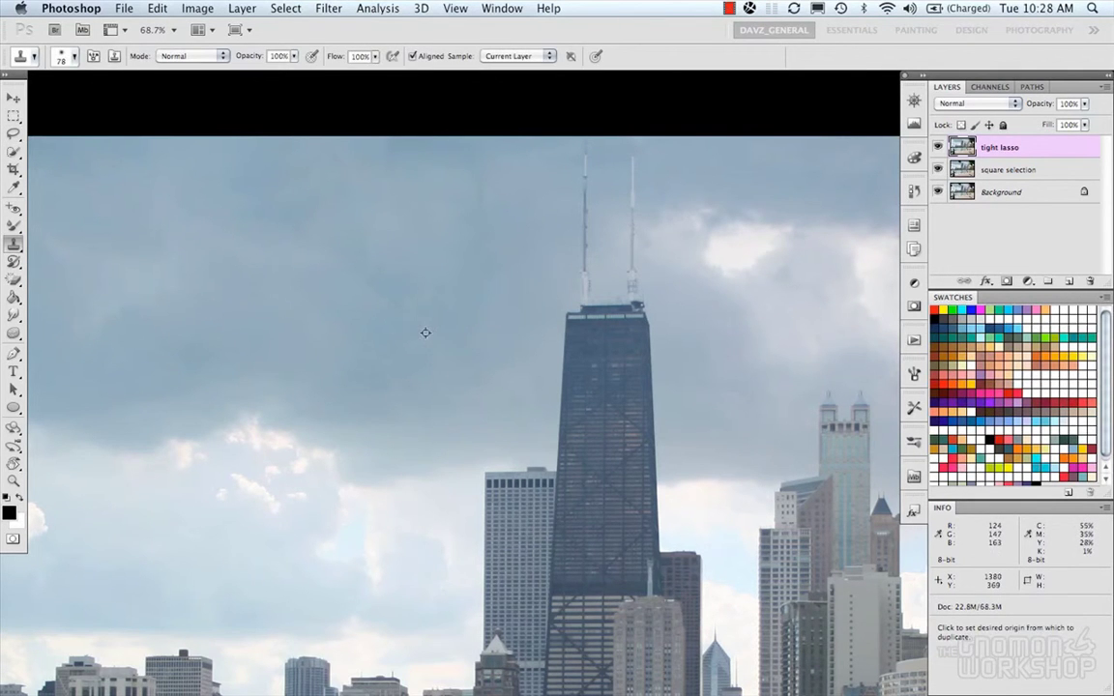
pyautogui.keyDown('alt'); pyautogui.click(426, 333); pyautogui.keyUp('alt')
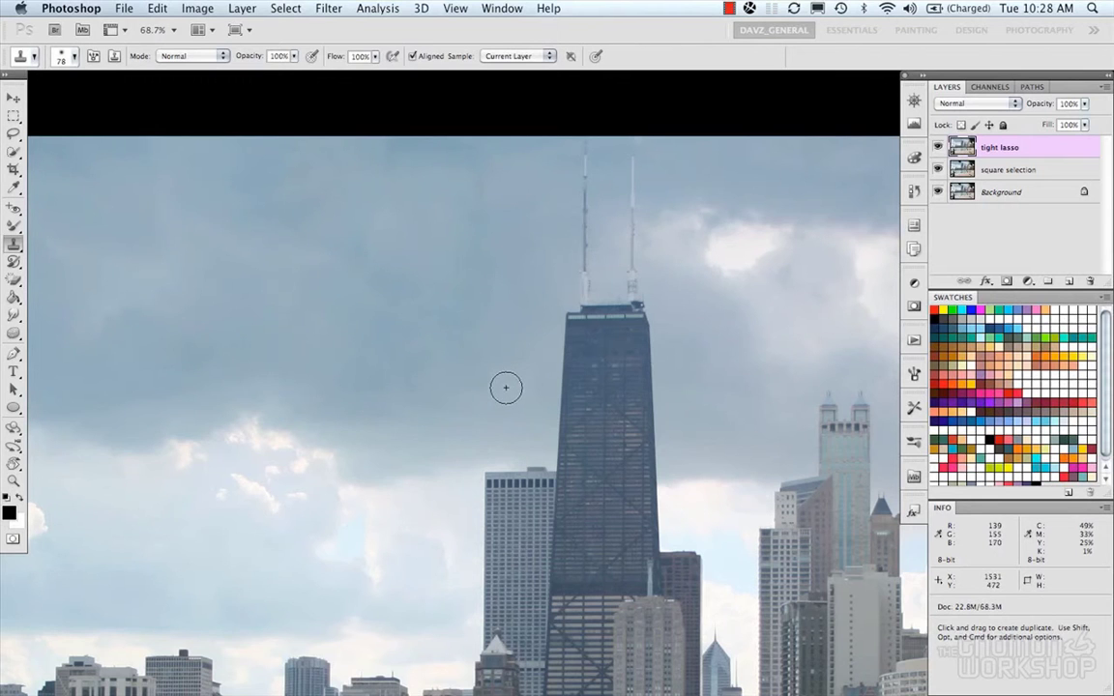
pyautogui.press('space')
pyautogui.moveTo(418, 348)
pyautogui.mouseDown()
pyautogui.moveTo(493, 310)
pyautogui.moveTo(531, 313)
pyautogui.moveTo(535, 333)
pyautogui.mouseUp()
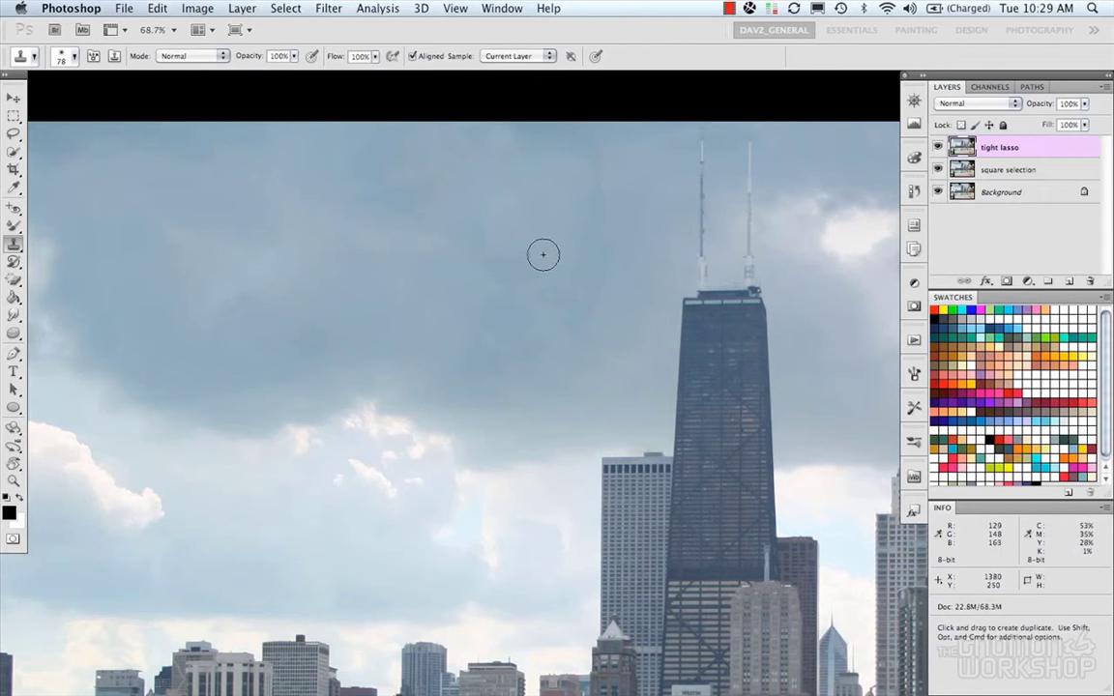
pyautogui.press('space')
pyautogui.moveTo(532, 326); pyautogui.dragTo(468, 256)
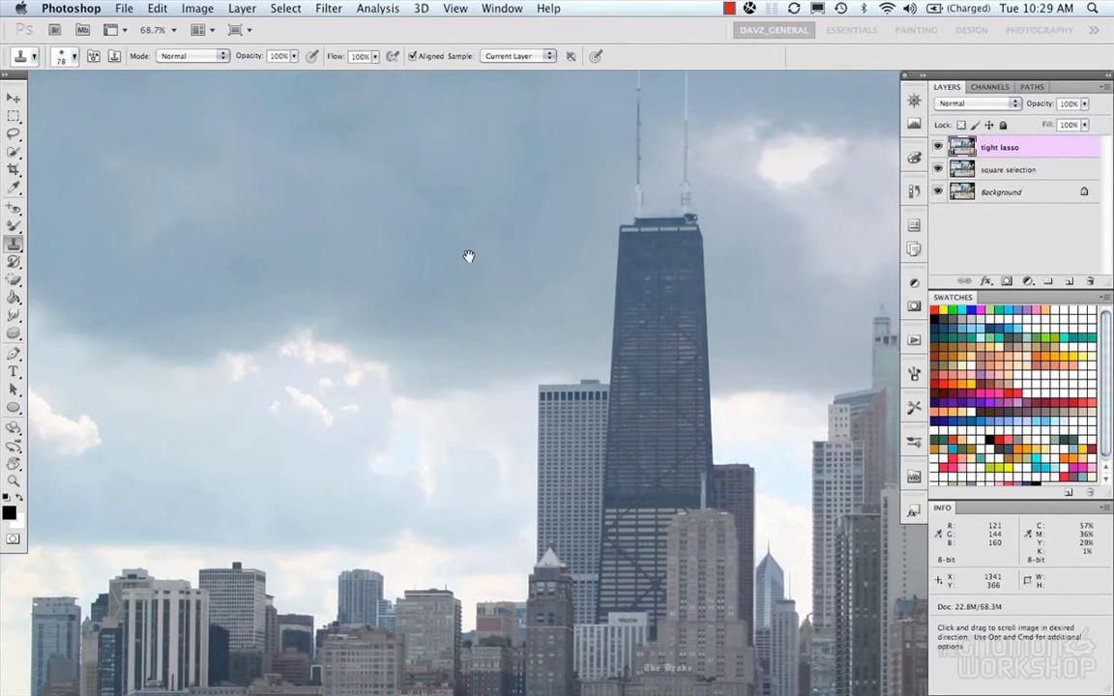
# Step: Hide the square selection layer and compare the retouched tight lasso layer with the original Background across the whole photo
pyautogui.scroll(-2, 481, 259)
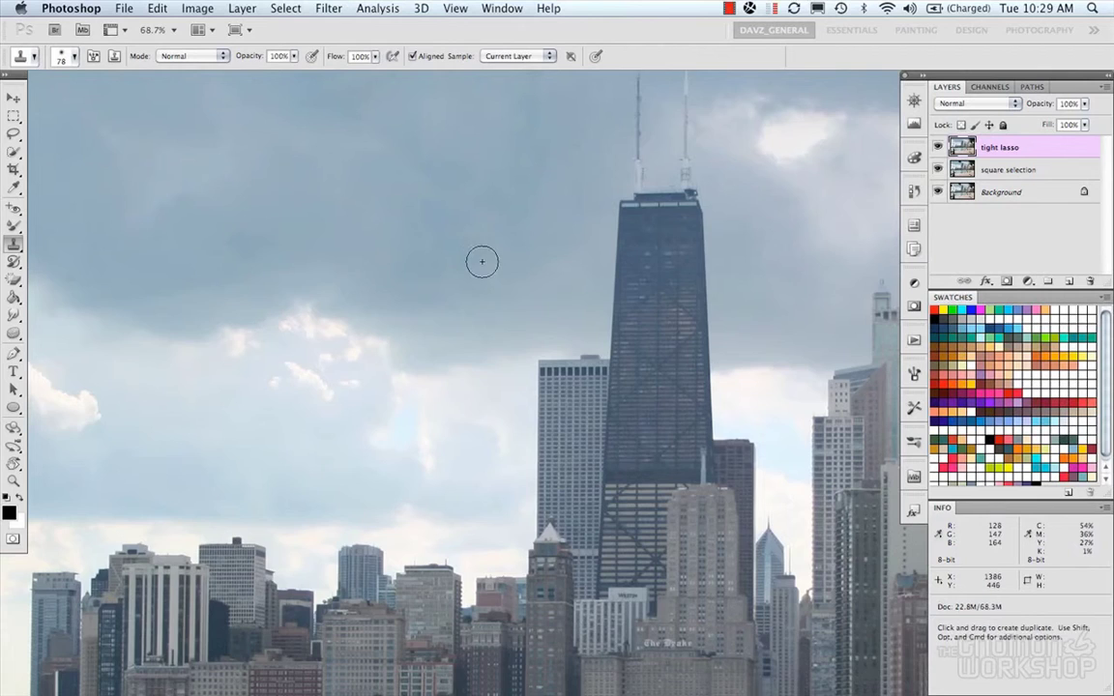
pyautogui.scroll(-10, 597, 280)
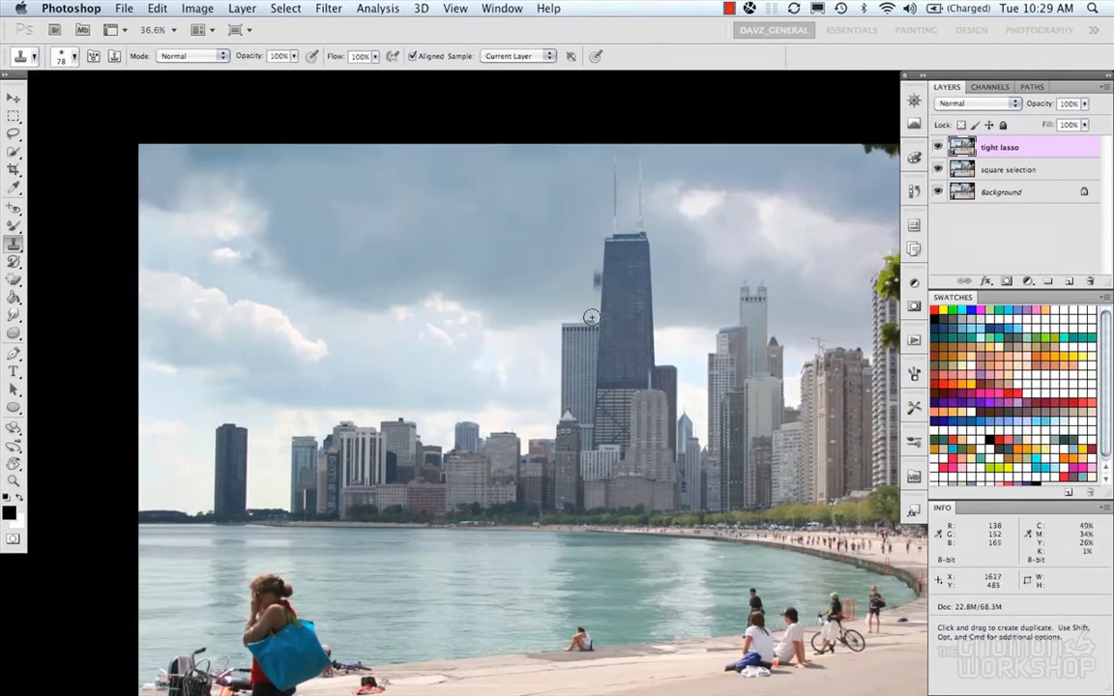
pyautogui.press('space')
pyautogui.moveTo(504, 359)
pyautogui.mouseDown()
pyautogui.moveTo(465, 310)
pyautogui.moveTo(414, 311)
pyautogui.moveTo(511, 343)
pyautogui.mouseUp()
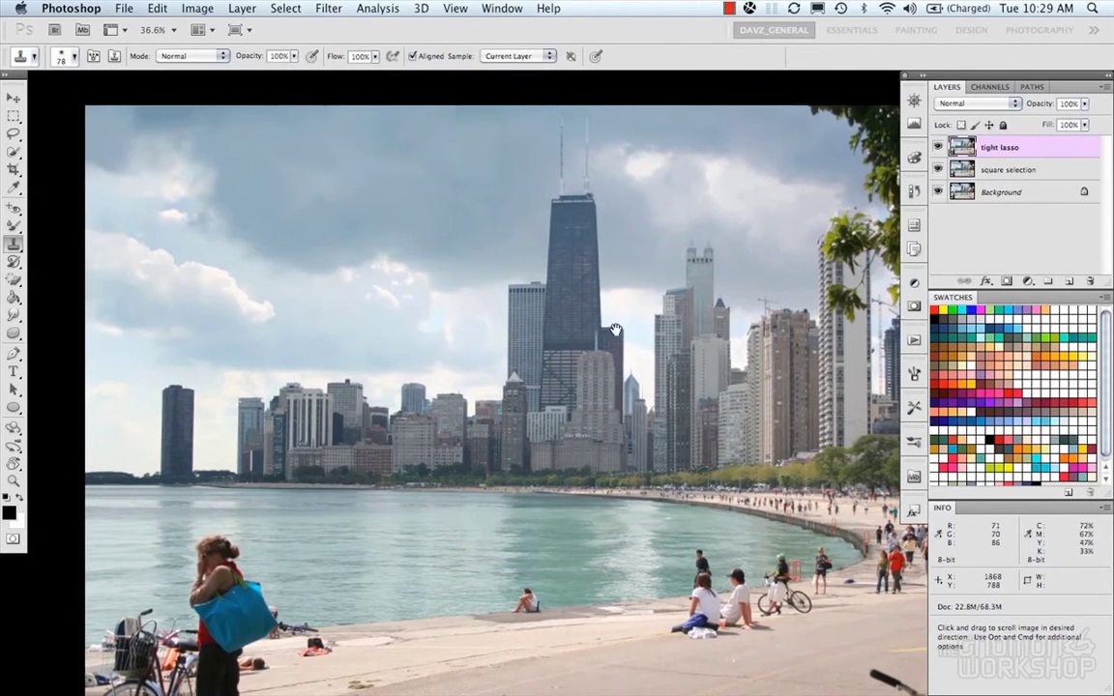
pyautogui.click(937, 147)
pyautogui.click(938, 148)
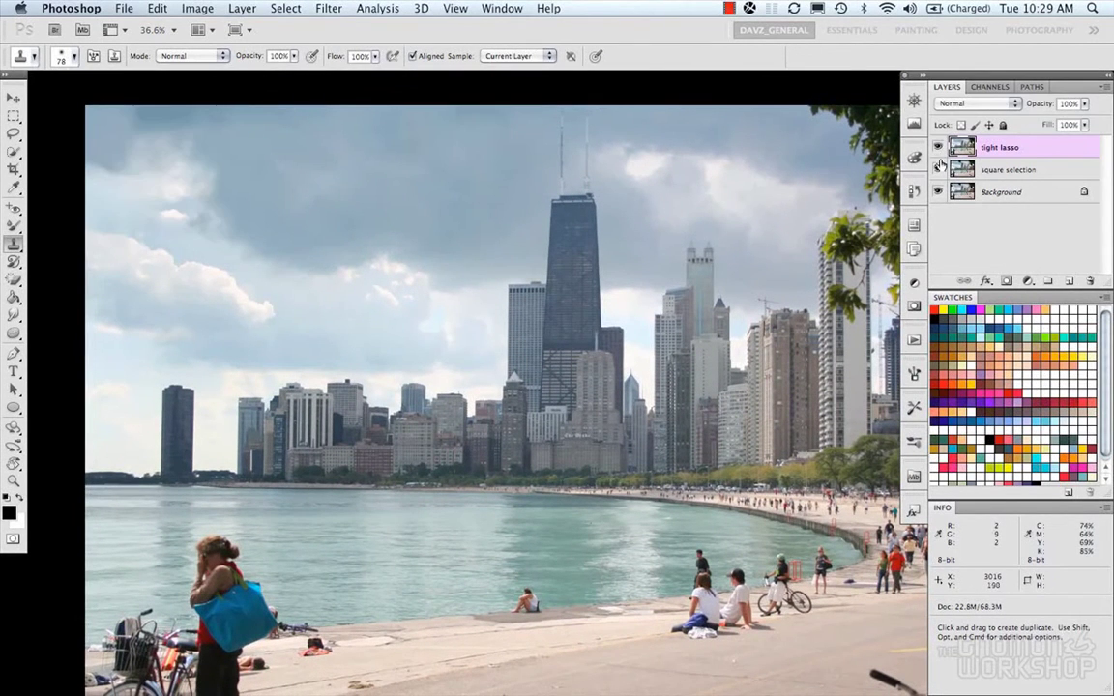
pyautogui.click(939, 148)
pyautogui.click(938, 148)
pyautogui.click(939, 148)
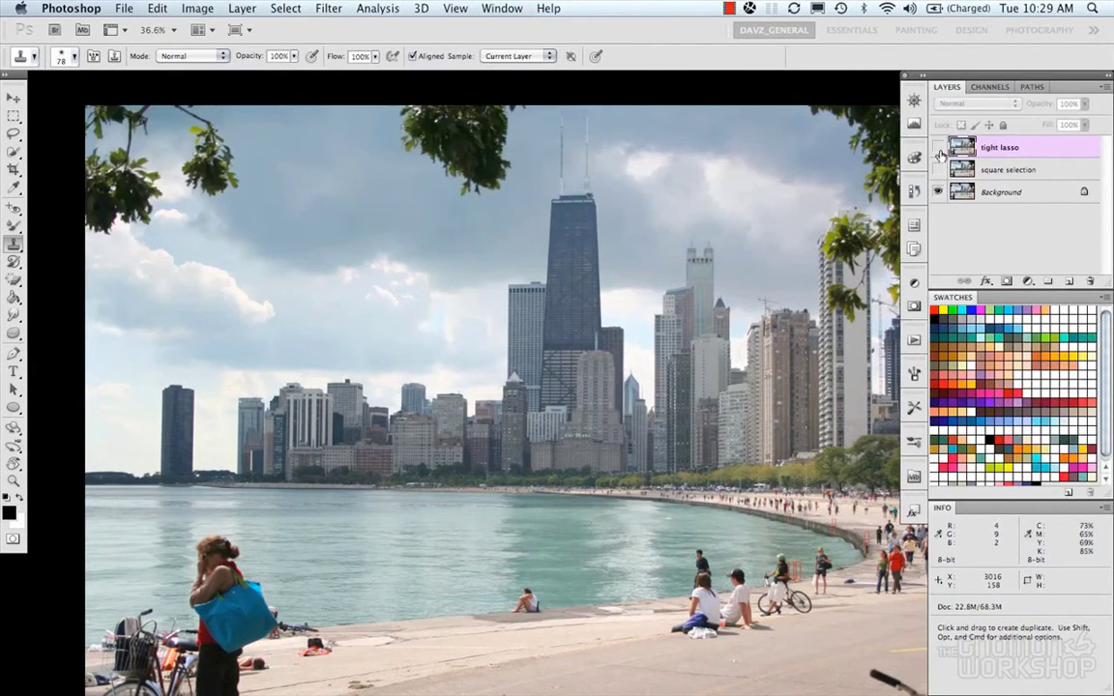
pyautogui.click(938, 148)
pyautogui.click(938, 148)
pyautogui.click(938, 148)
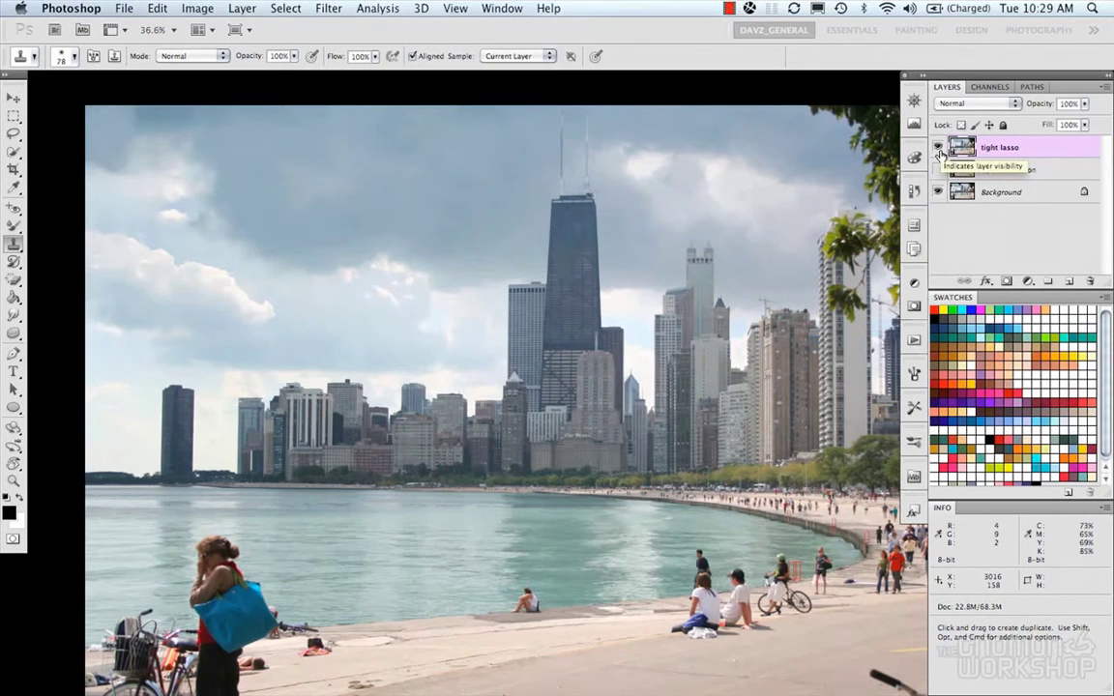
pyautogui.click(938, 148)
# Step: Lasso the woman sitting alone at the water's edge with a freehand selection of about 125 × 113 px
pyautogui.moveTo(535, 530)
pyautogui.mouseDown()
pyautogui.moveTo(482, 501)
pyautogui.moveTo(505, 428)
pyautogui.moveTo(558, 360)
pyautogui.mouseUp()
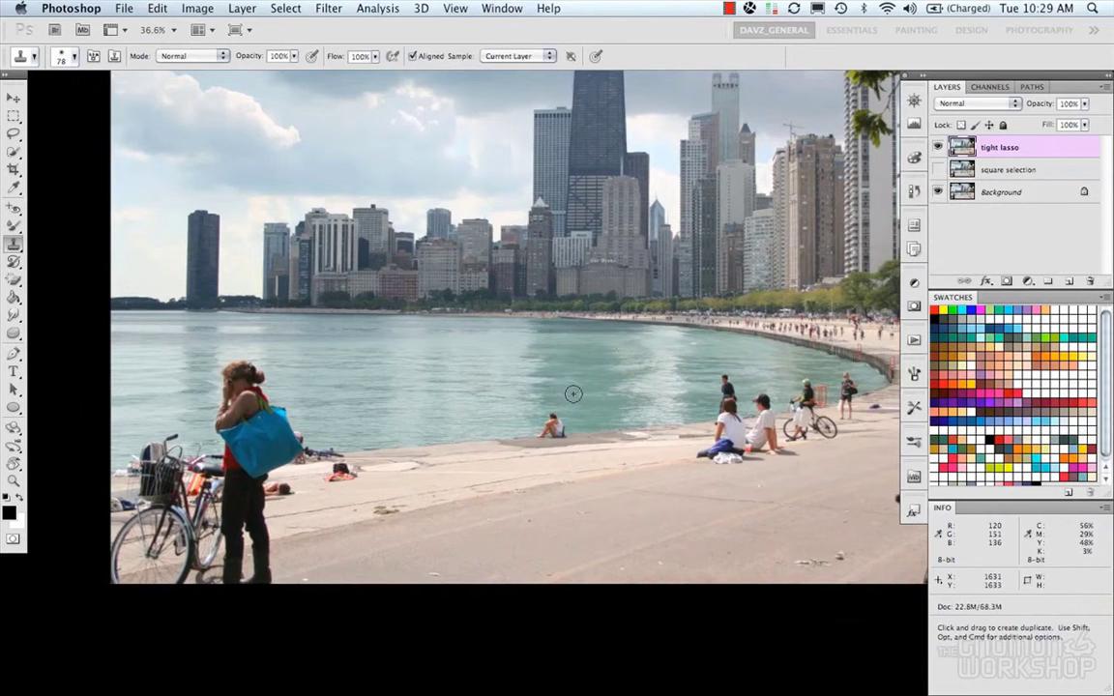
pyautogui.scroll(1, 574, 393)
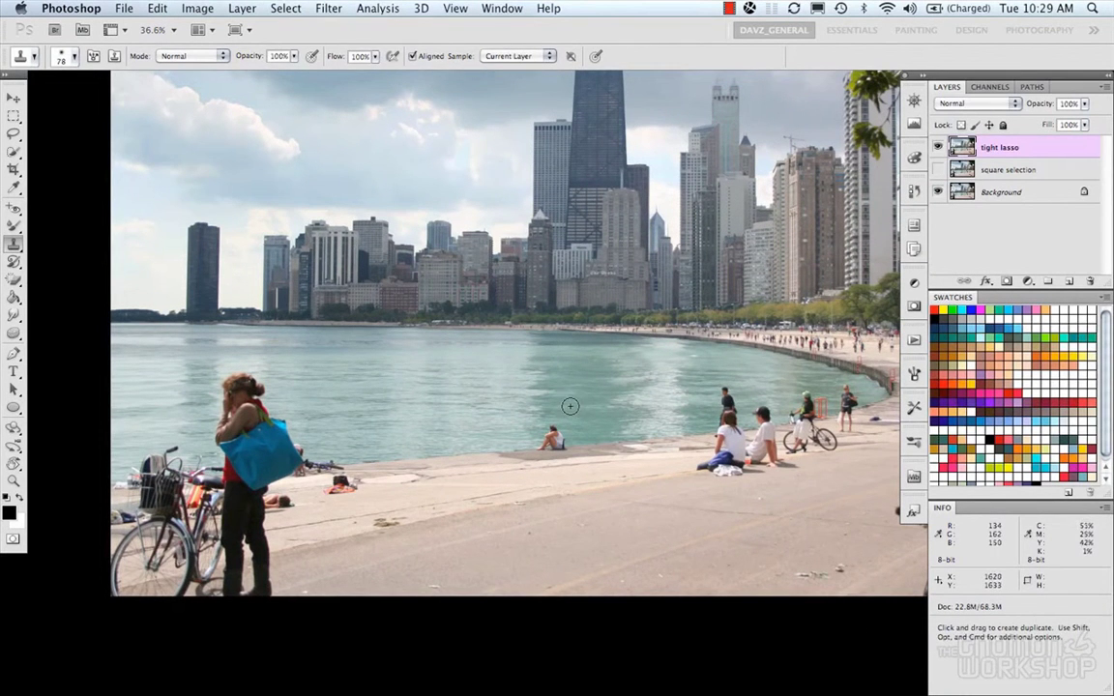
pyautogui.press('z')
pyautogui.moveTo(522, 406); pyautogui.dragTo(627, 509)
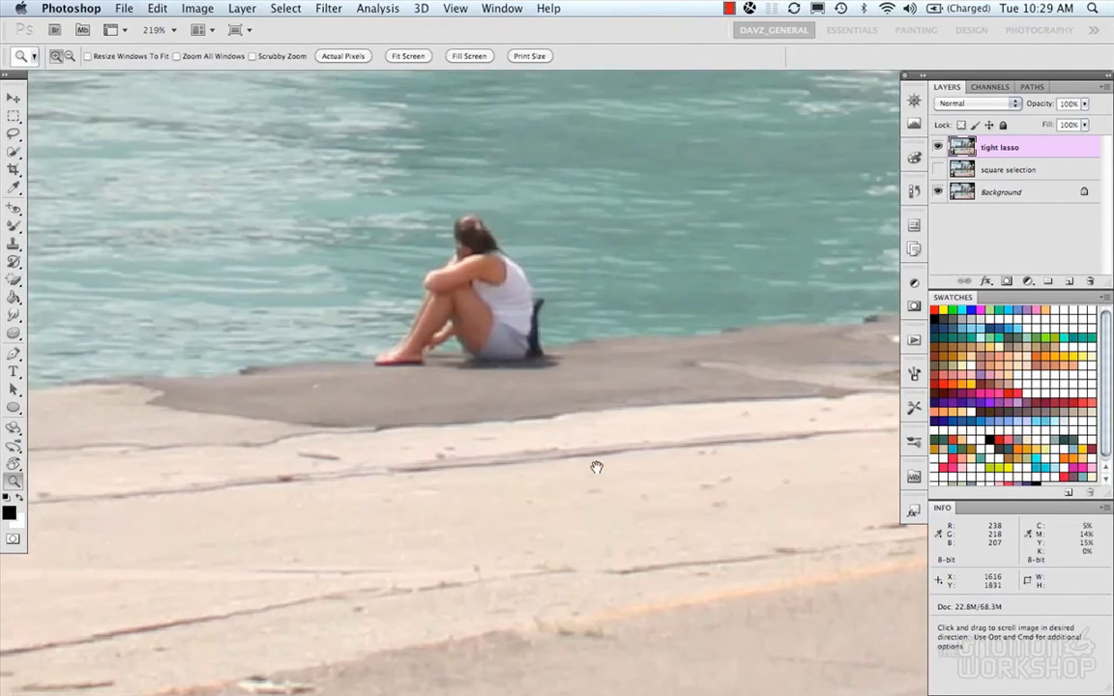
pyautogui.moveTo(571, 443); pyautogui.dragTo(601, 483)
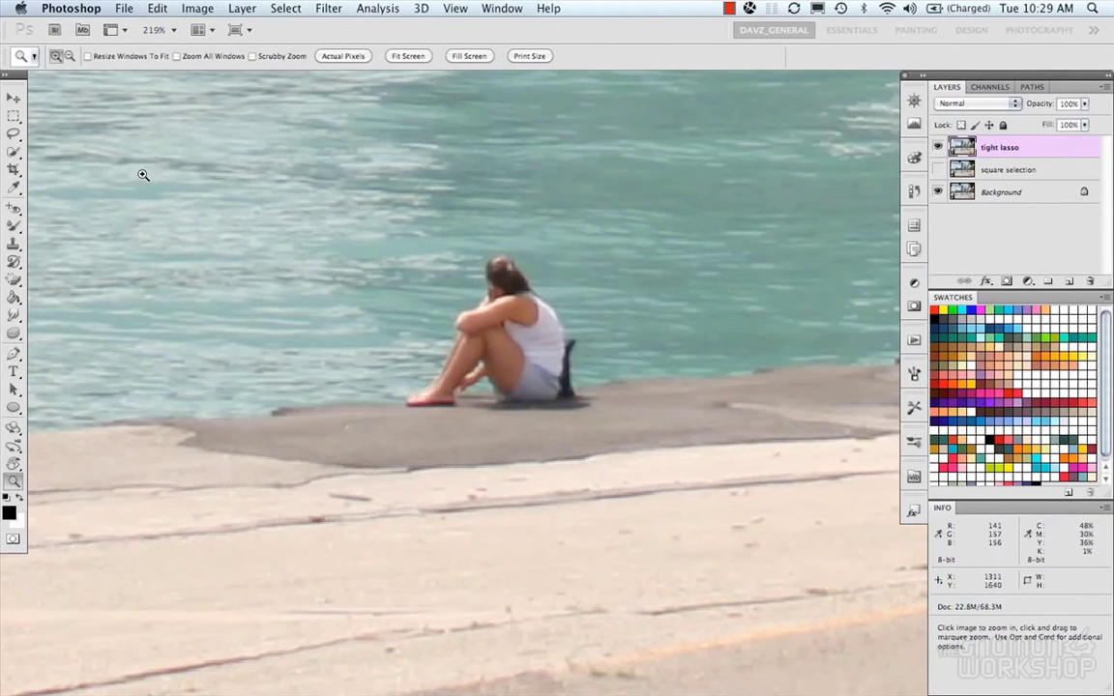
pyautogui.press('l')
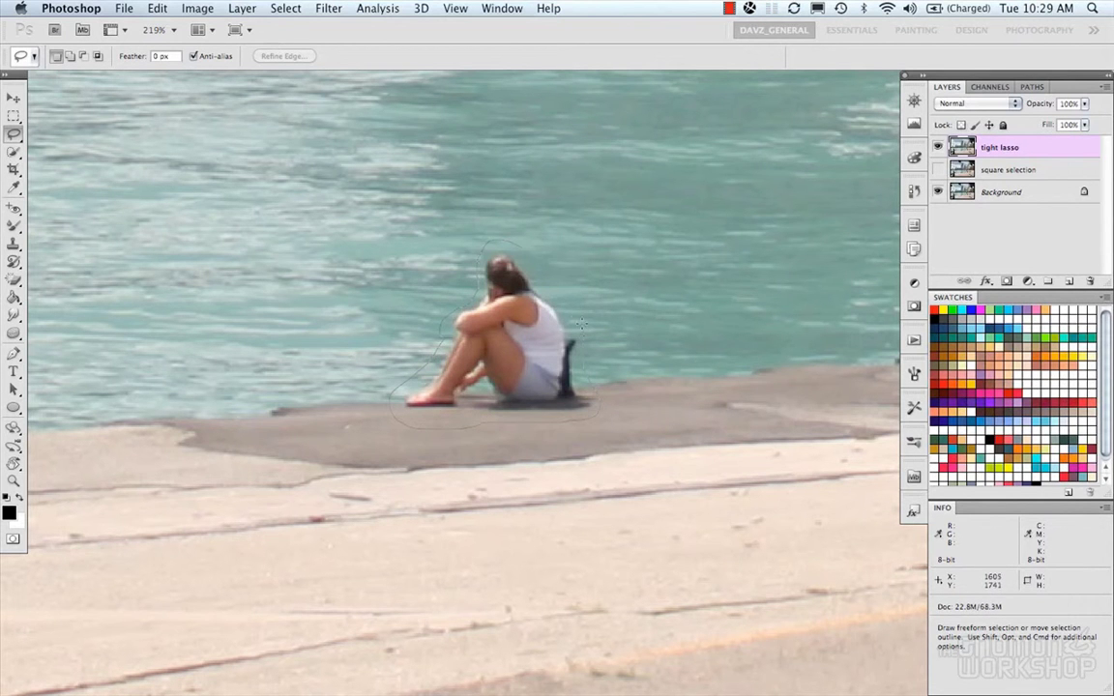
pyautogui.moveTo(521, 250); pyautogui.dragTo(496, 242)
# Step: Fill the selected seated woman using Content-Aware in Normal mode at 100% opacity, and deselect the area
pyautogui.rightClick(545, 350)
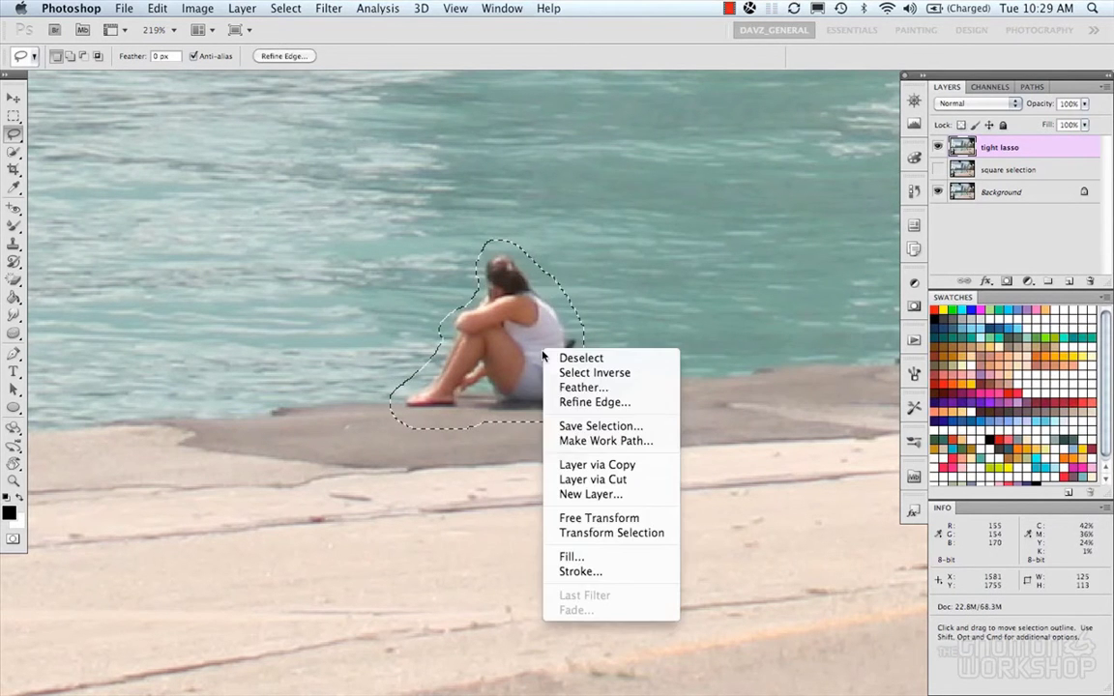
pyautogui.click(599, 558)
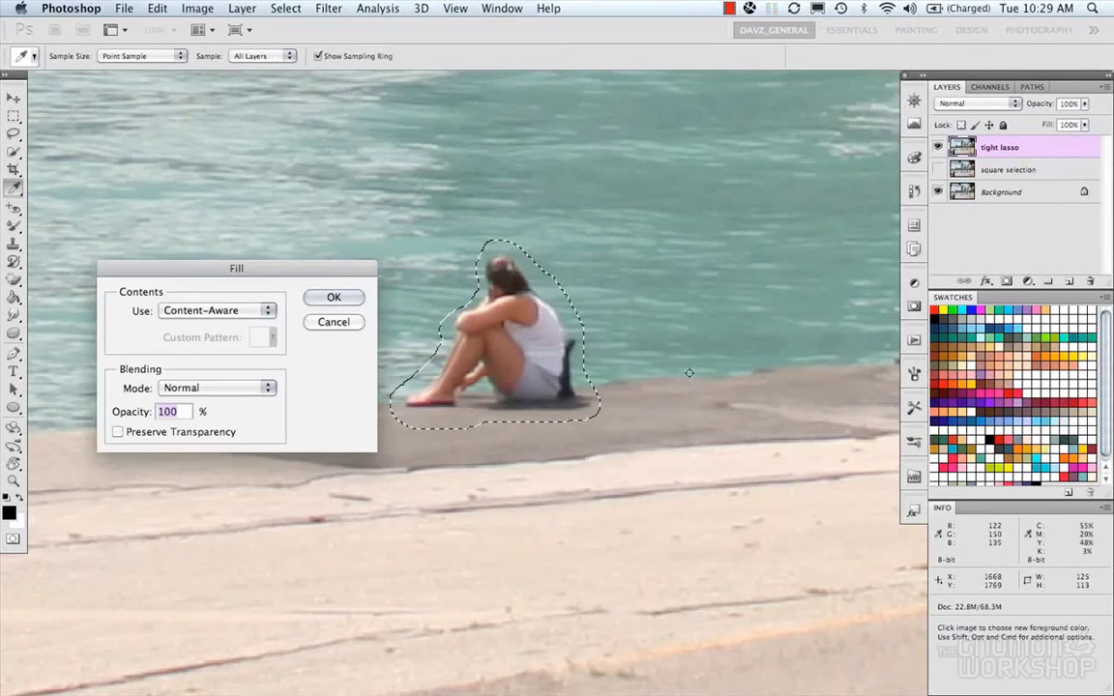
pyautogui.click(353, 301)
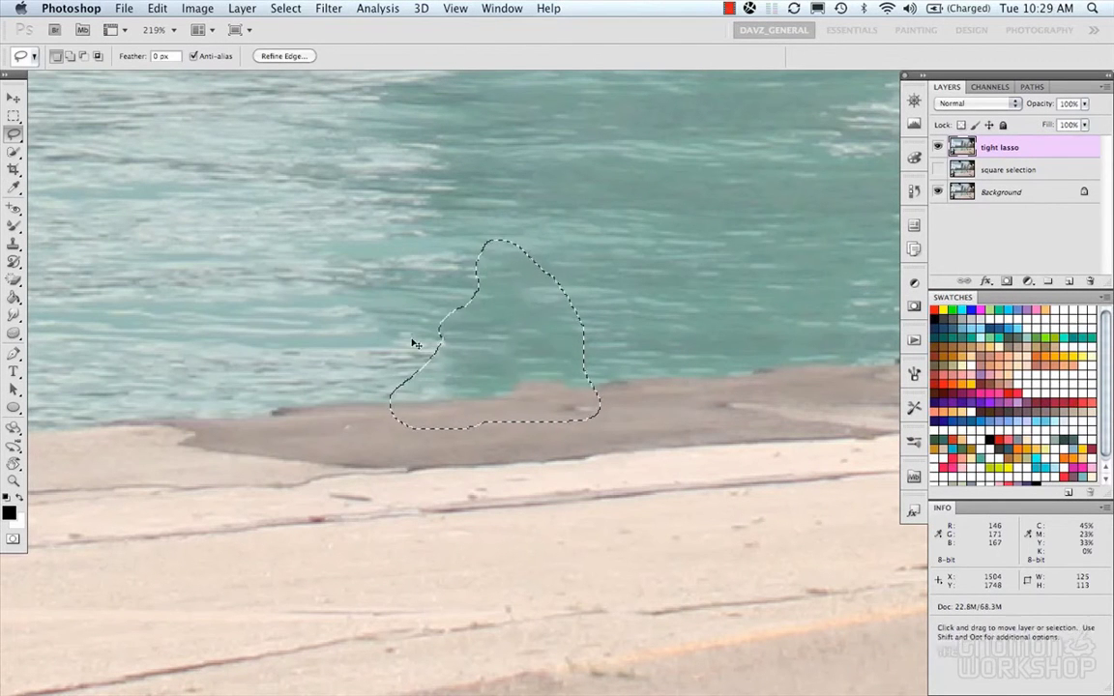
pyautogui.press('super+d')
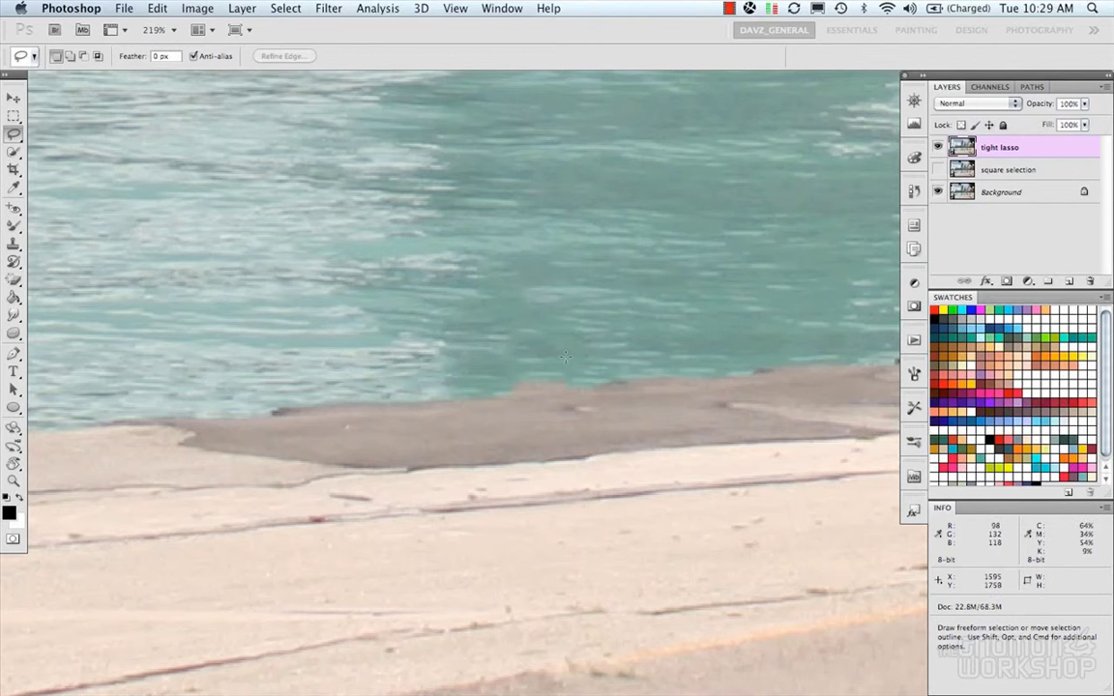
# Step: Lasso the clumps of debris on the pavement near the woman with the blue bag, about 138 × 57 px
pyautogui.scroll(-1, 566, 355)
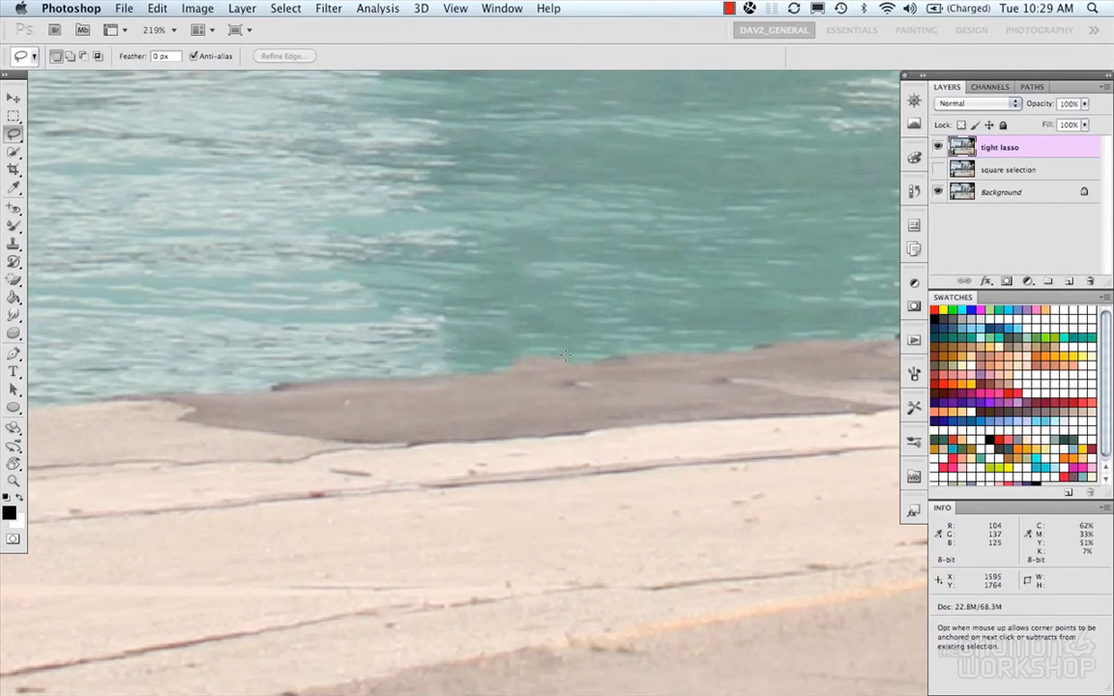
pyautogui.scroll(-3, 567, 358)
pyautogui.scroll(-5, 568, 360)
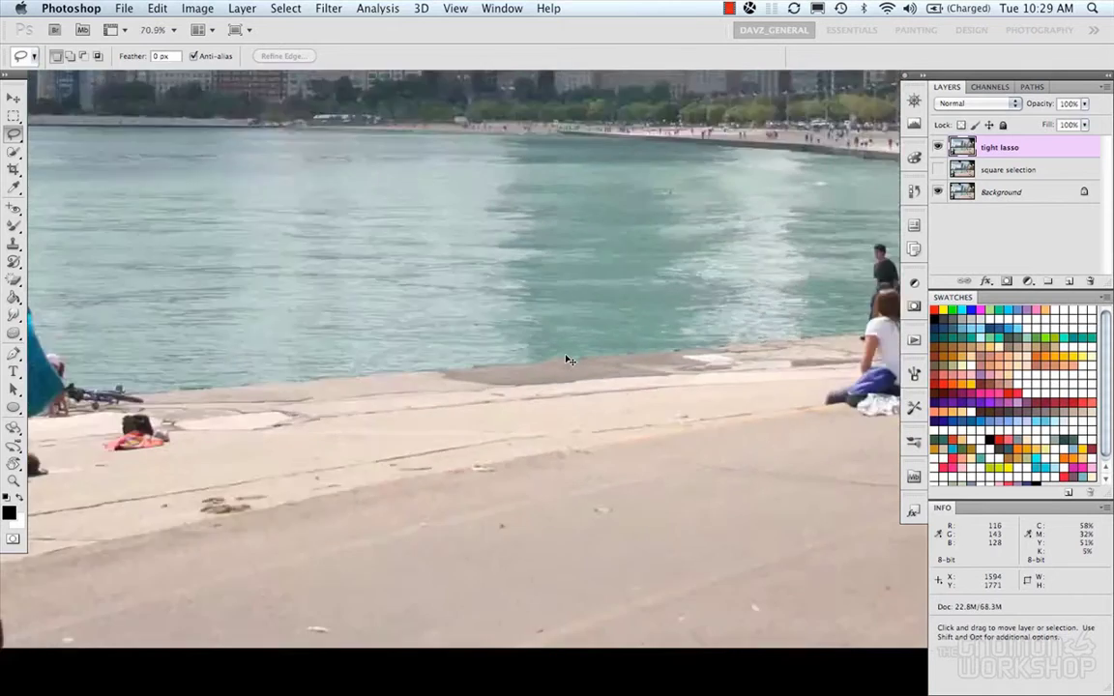
pyautogui.scroll(-1, 598, 370)
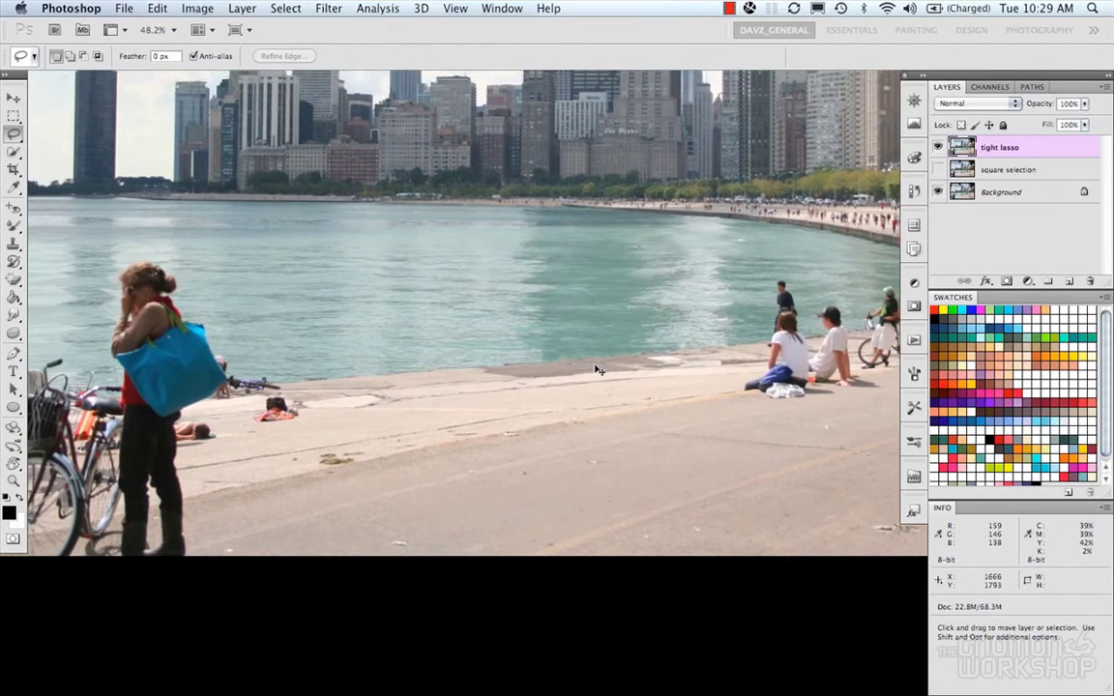
pyautogui.scroll(3, 597, 369)
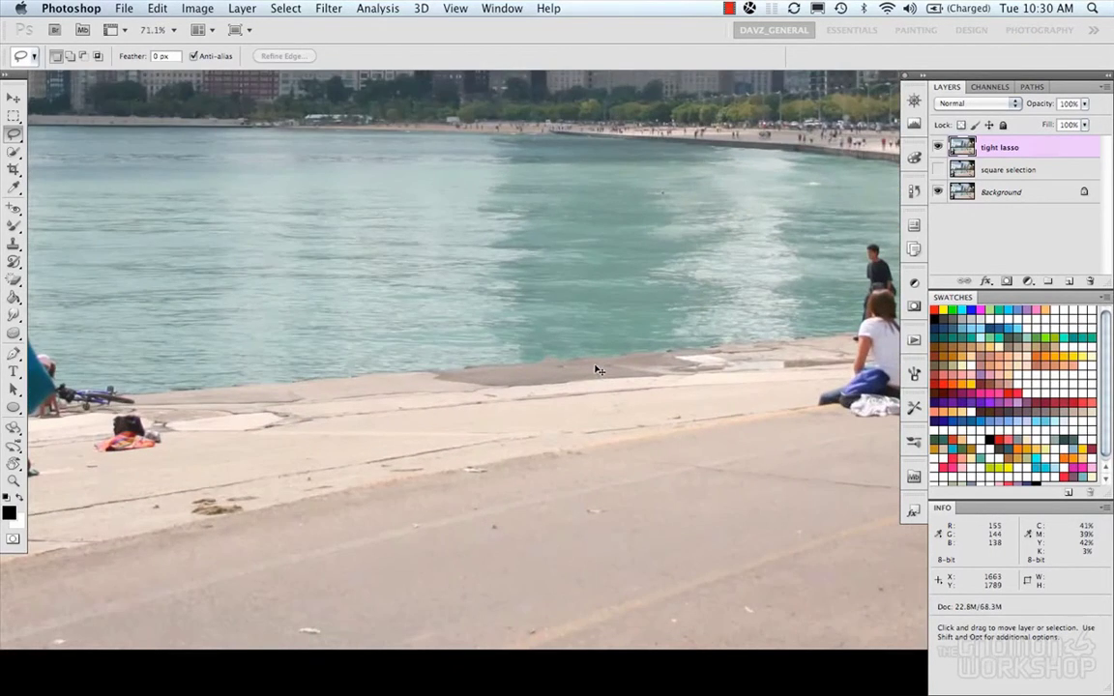
pyautogui.scroll(5, 334, 419)
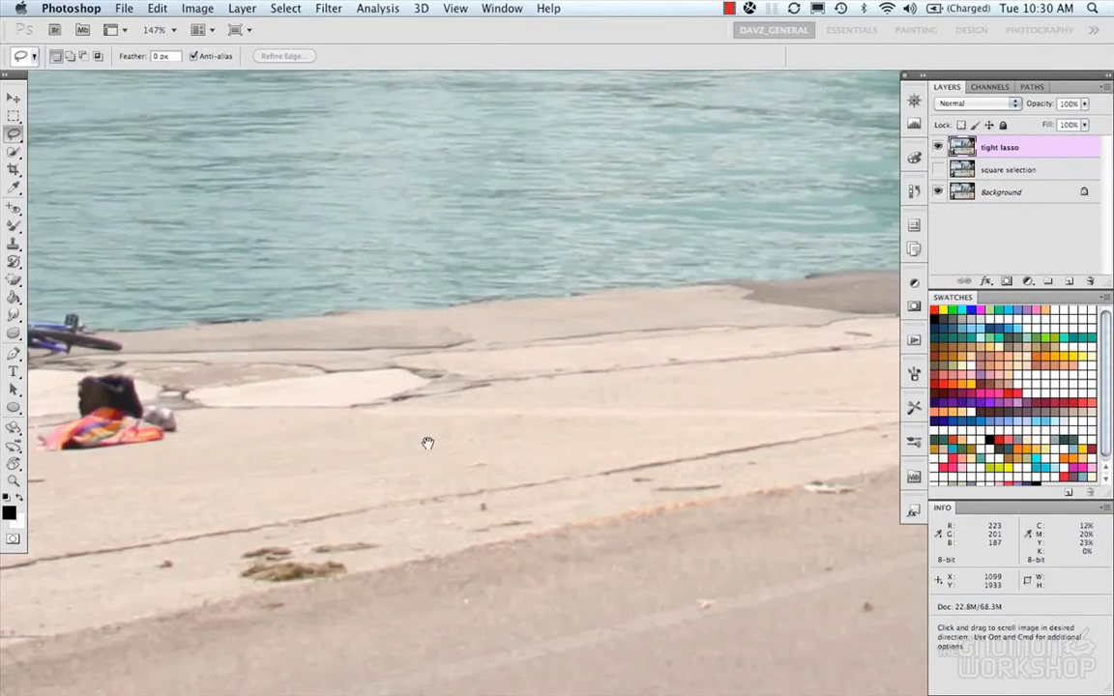
pyautogui.scroll(-1, 557, 349)
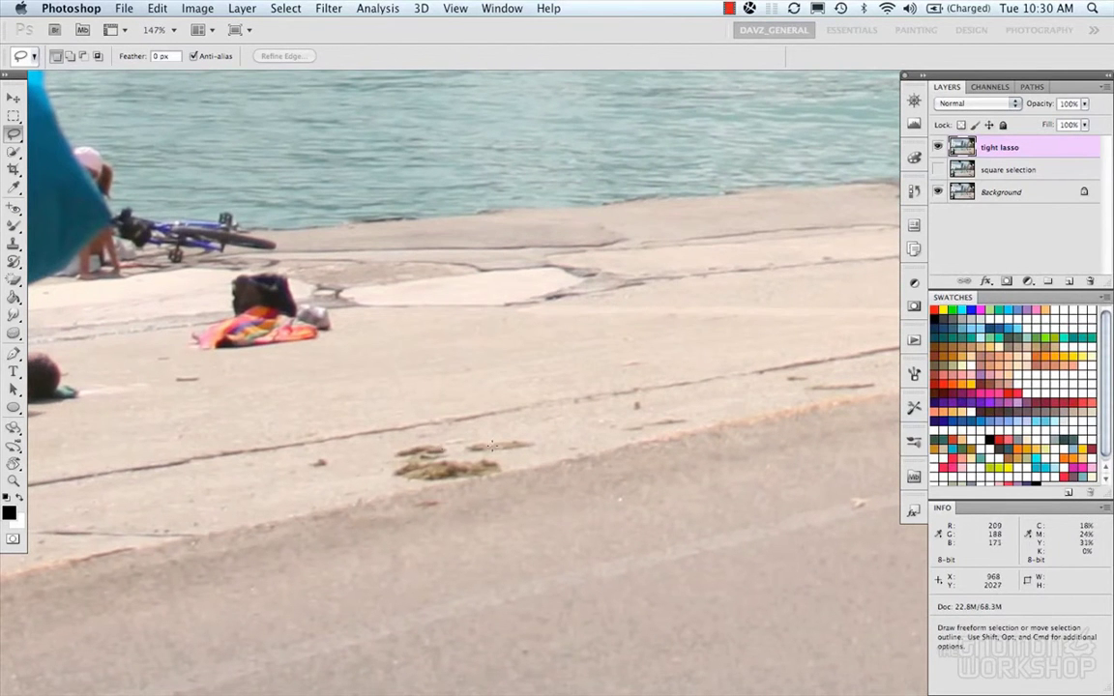
pyautogui.hscroll(-3, 481, 459)
pyautogui.scroll(-1, 481, 458)
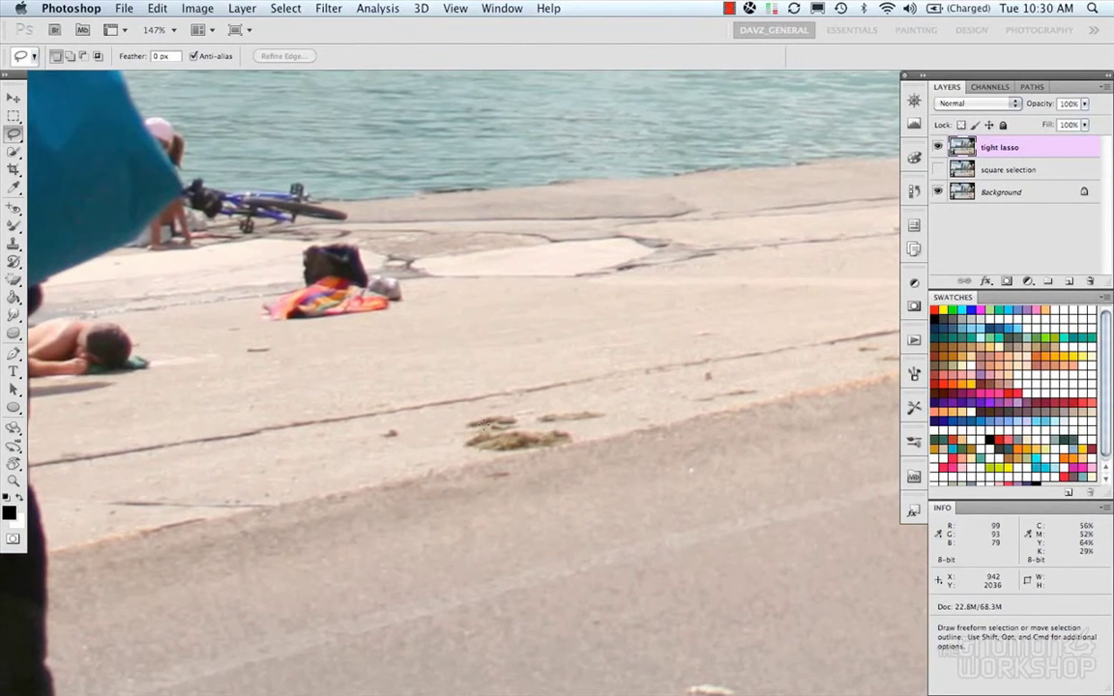
pyautogui.moveTo(458, 416); pyautogui.dragTo(518, 412)
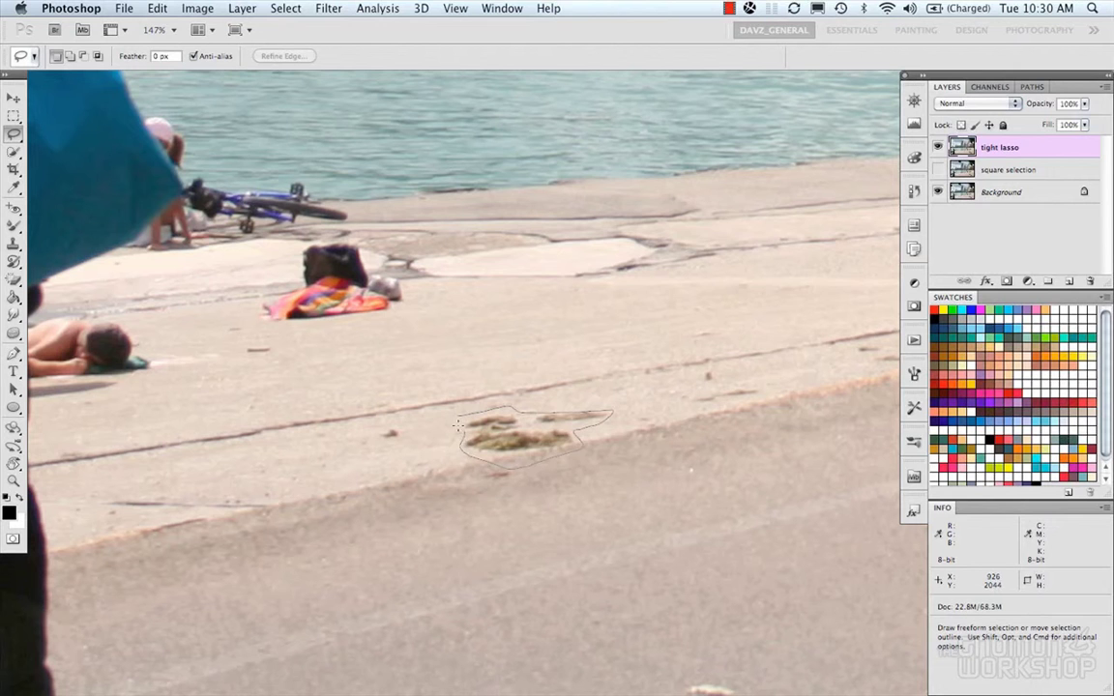
pyautogui.moveTo(459, 423); pyautogui.dragTo(460, 422)
# Step: Fill the selected pavement debris using Content-Aware, and deselect the area
pyautogui.rightClick(517, 417)
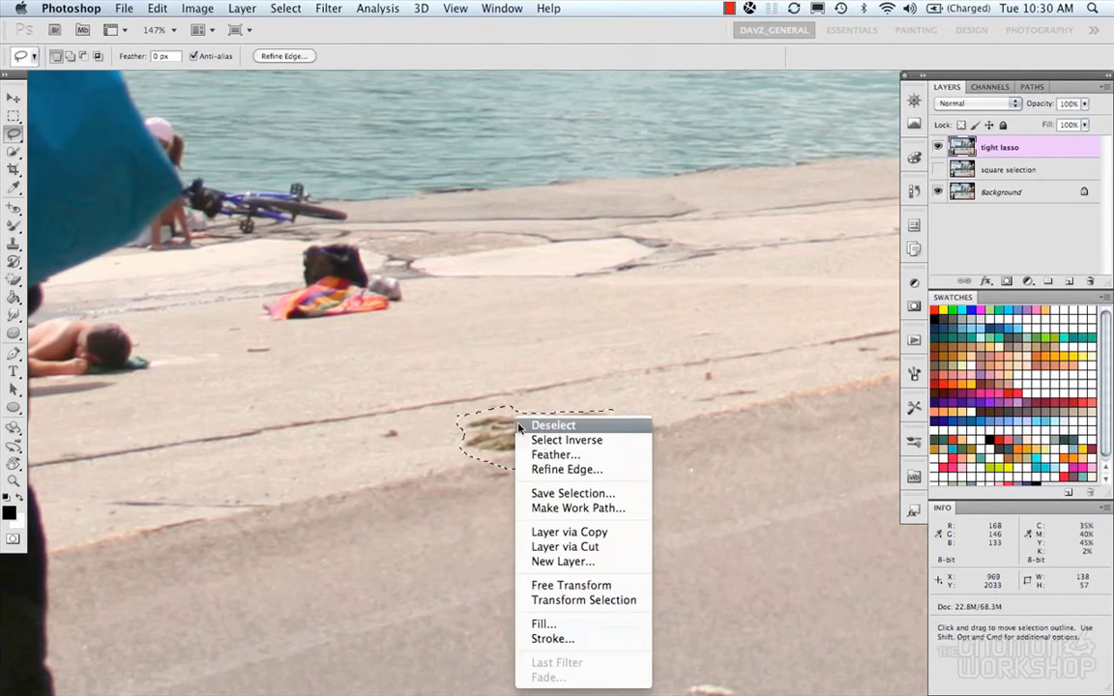
pyautogui.click(581, 624)
pyautogui.press('Return')
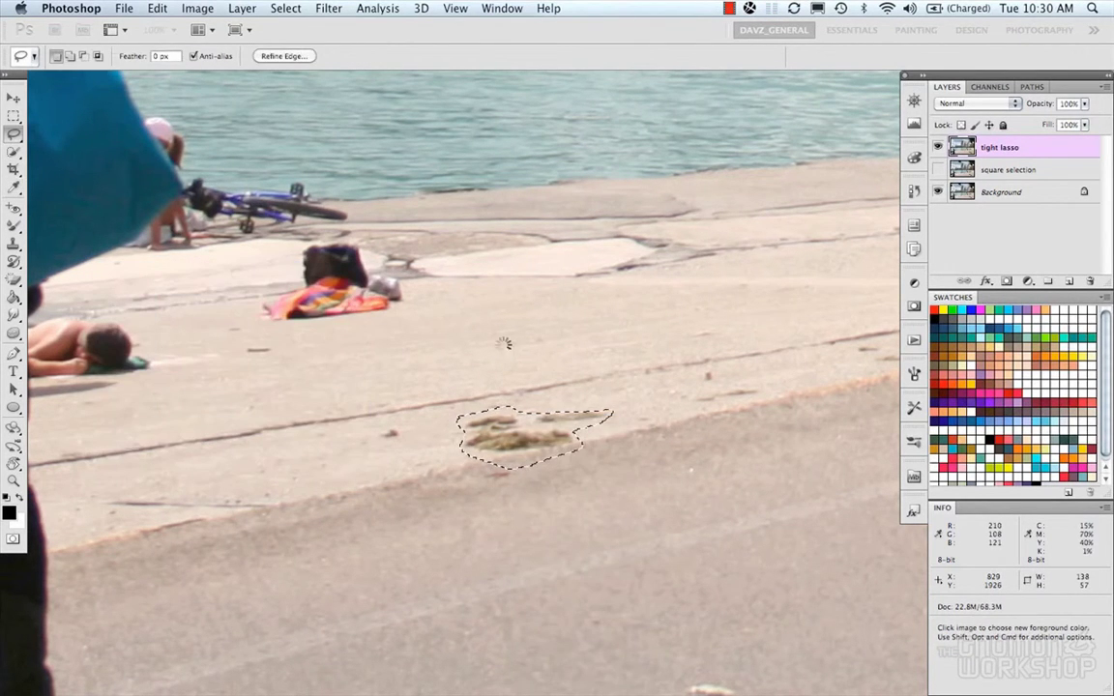
pyautogui.press('super+d')
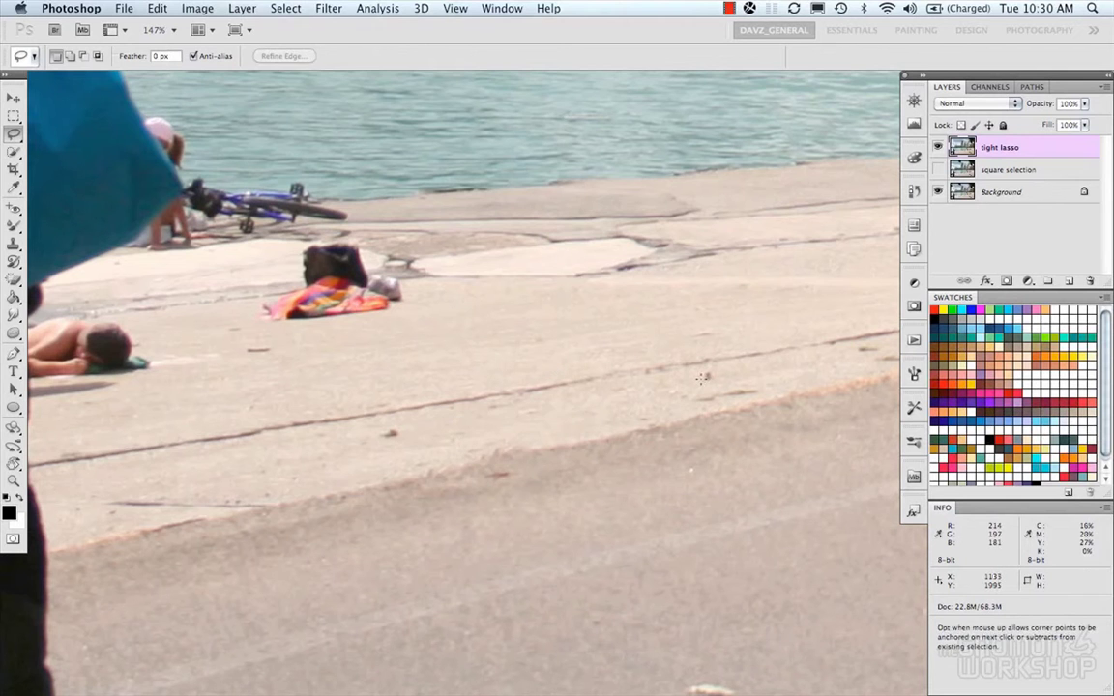
# Step: Lasso the bicycle handlebars at the photo's lower edge with a freehand selection of about 401 × 323 px
pyautogui.scroll(-2, 702, 378)
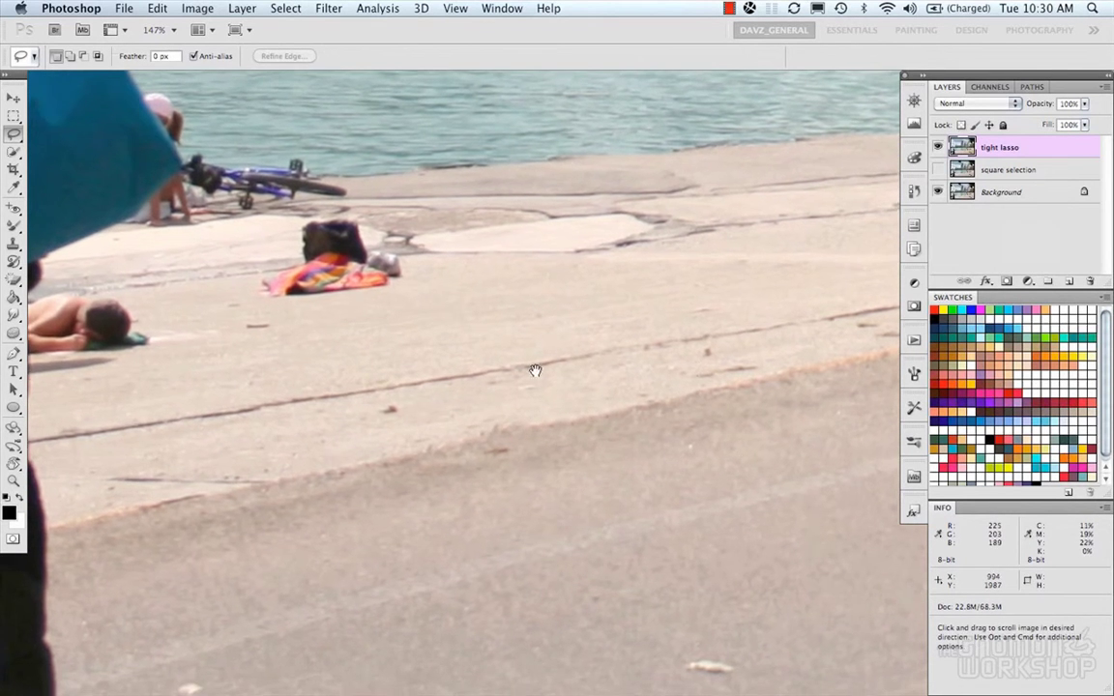
pyautogui.scroll(-5, 535, 369)
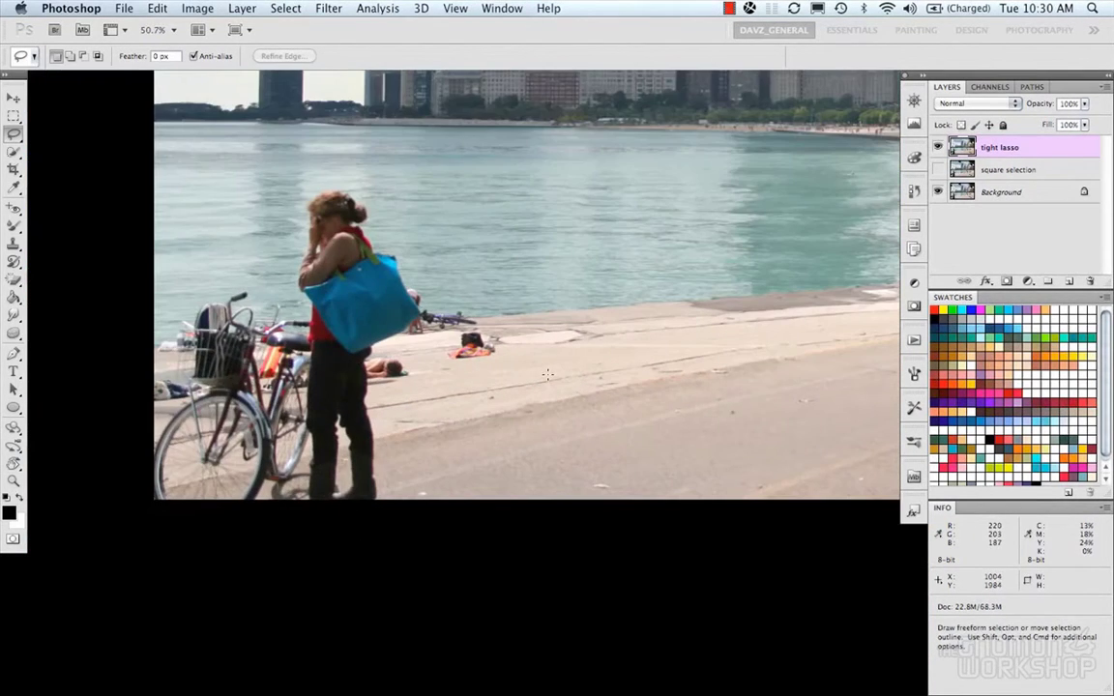
pyautogui.moveTo(666, 378); pyautogui.dragTo(412, 383)
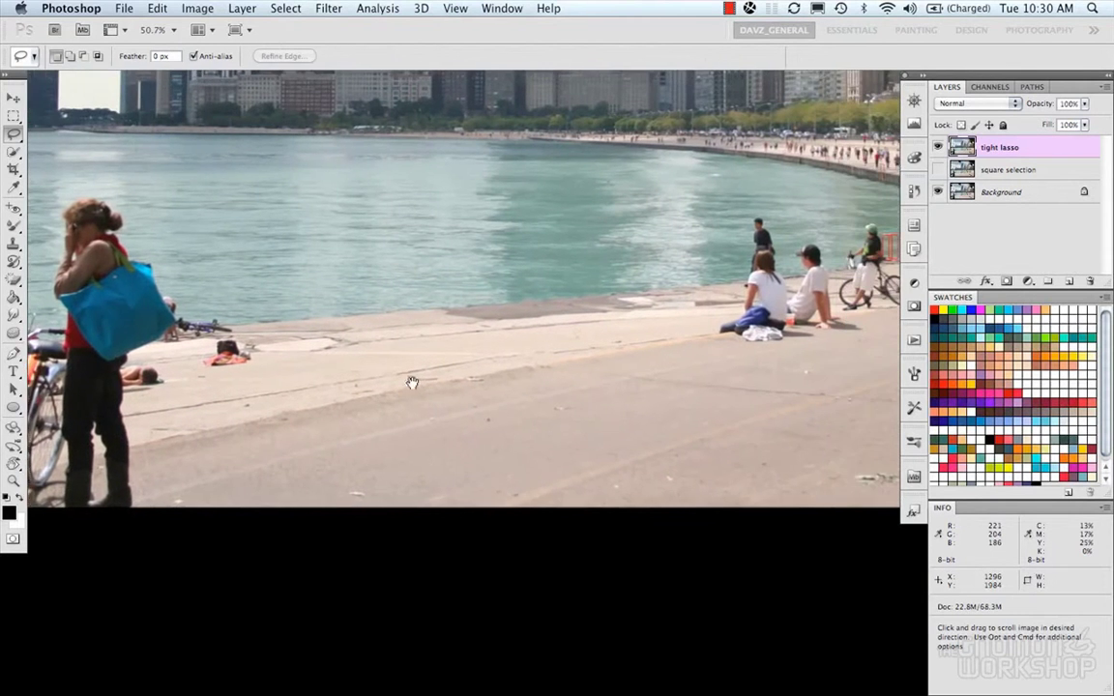
pyautogui.moveTo(665, 383); pyautogui.dragTo(386, 362)
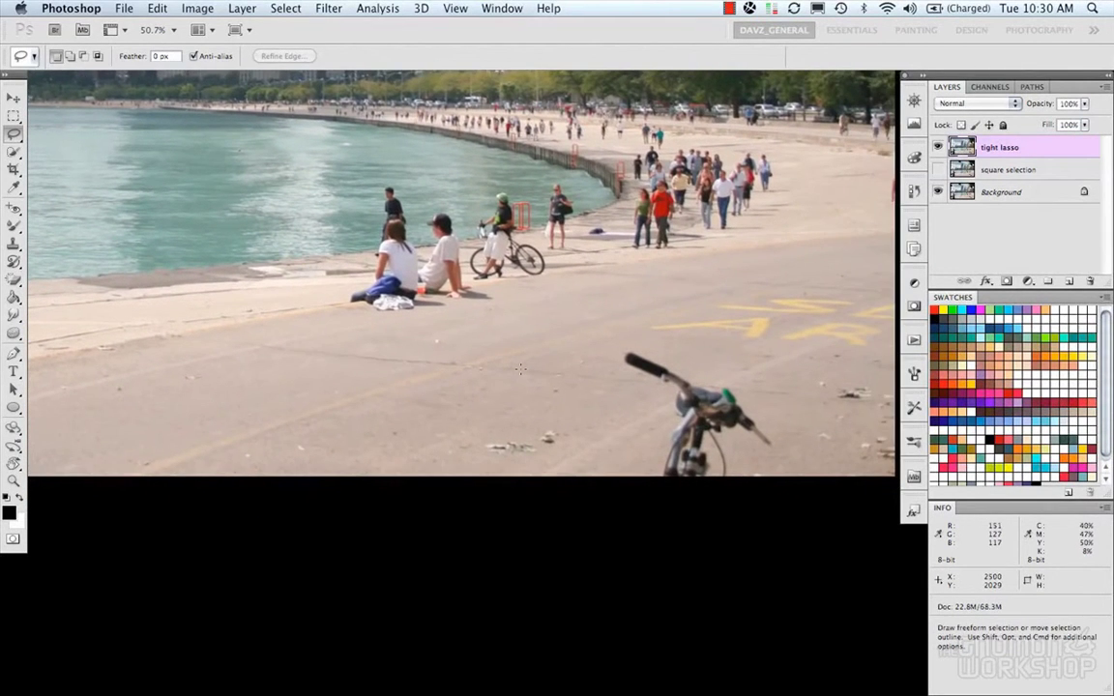
pyautogui.moveTo(542, 368); pyautogui.dragTo(514, 371)
pyautogui.scroll(3, 522, 368)
pyautogui.scroll(3, 627, 370)
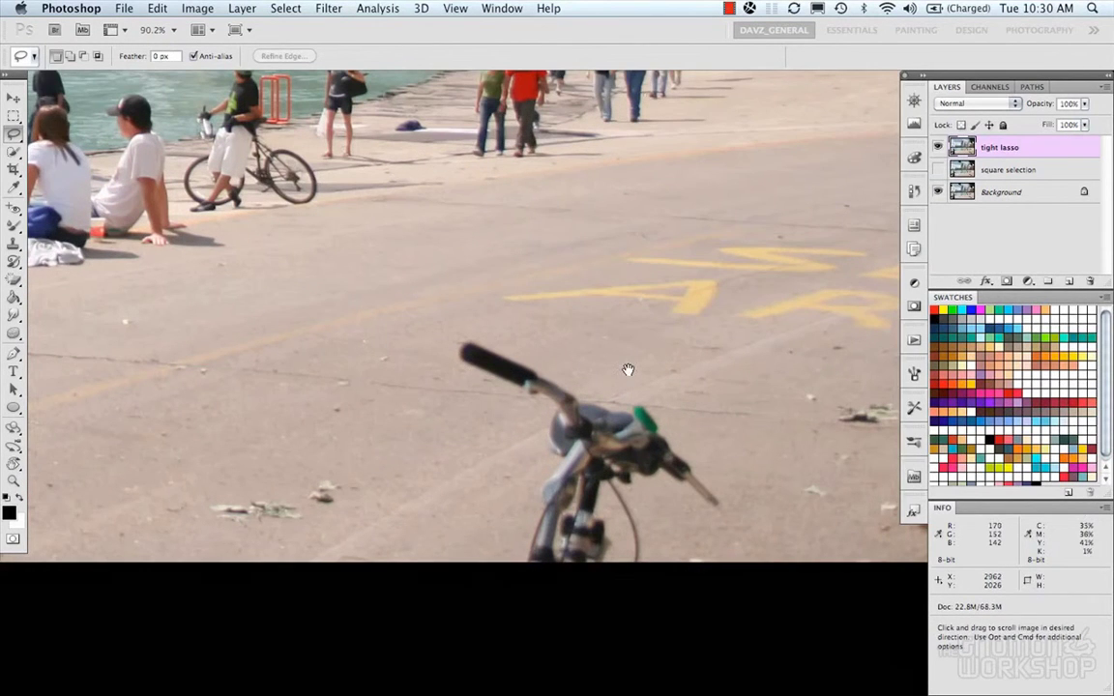
pyautogui.moveTo(628, 370); pyautogui.dragTo(585, 378)
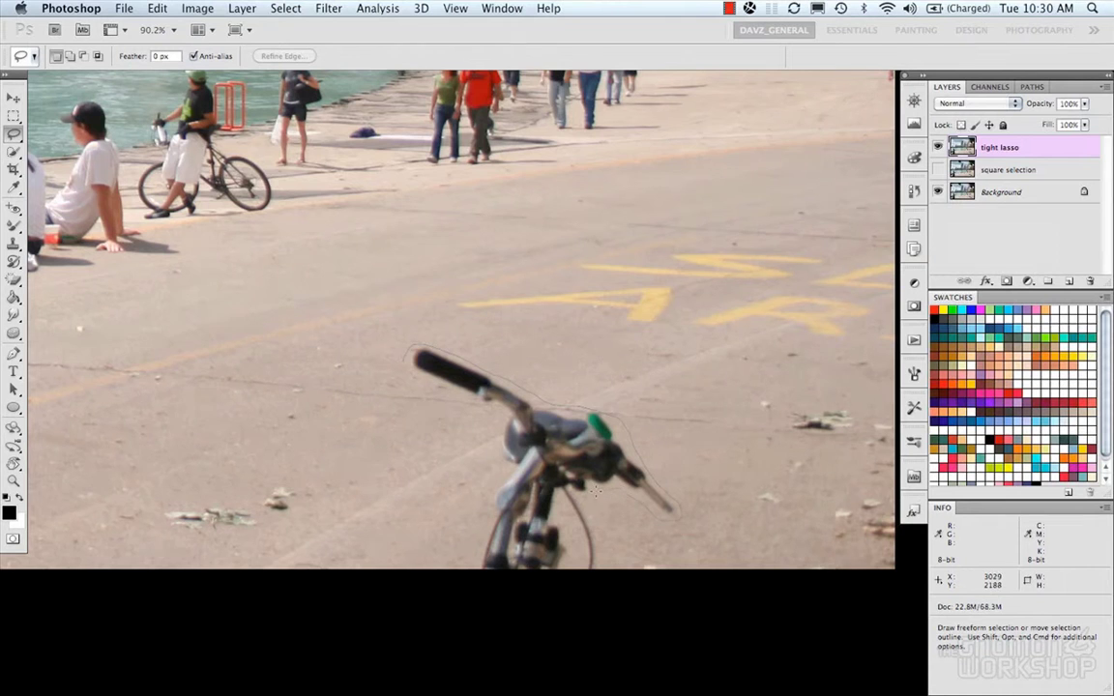
pyautogui.moveTo(596, 560)
pyautogui.mouseDown()
pyautogui.moveTo(509, 569)
pyautogui.moveTo(477, 557)
pyautogui.mouseUp()
pyautogui.moveTo(404, 361); pyautogui.dragTo(406, 354)
# Step: Fill the selected handlebars using Content-Aware in Normal mode at 100% opacity, and deselect the area
pyautogui.rightClick(615, 417)
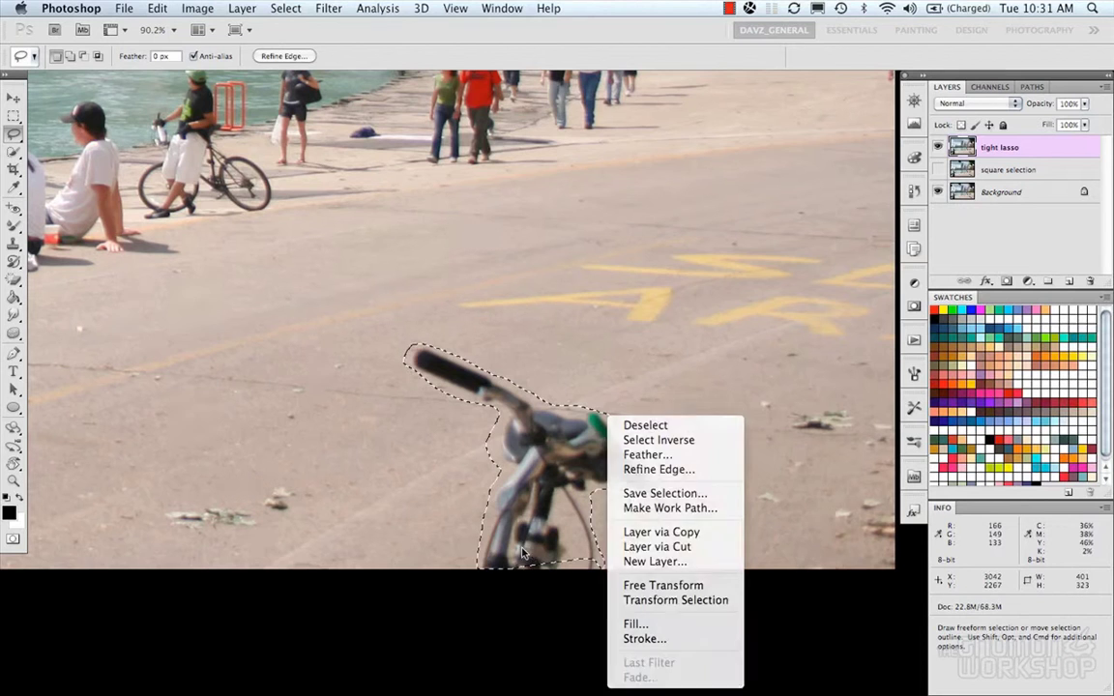
pyautogui.click(525, 553)
pyautogui.press('shift')
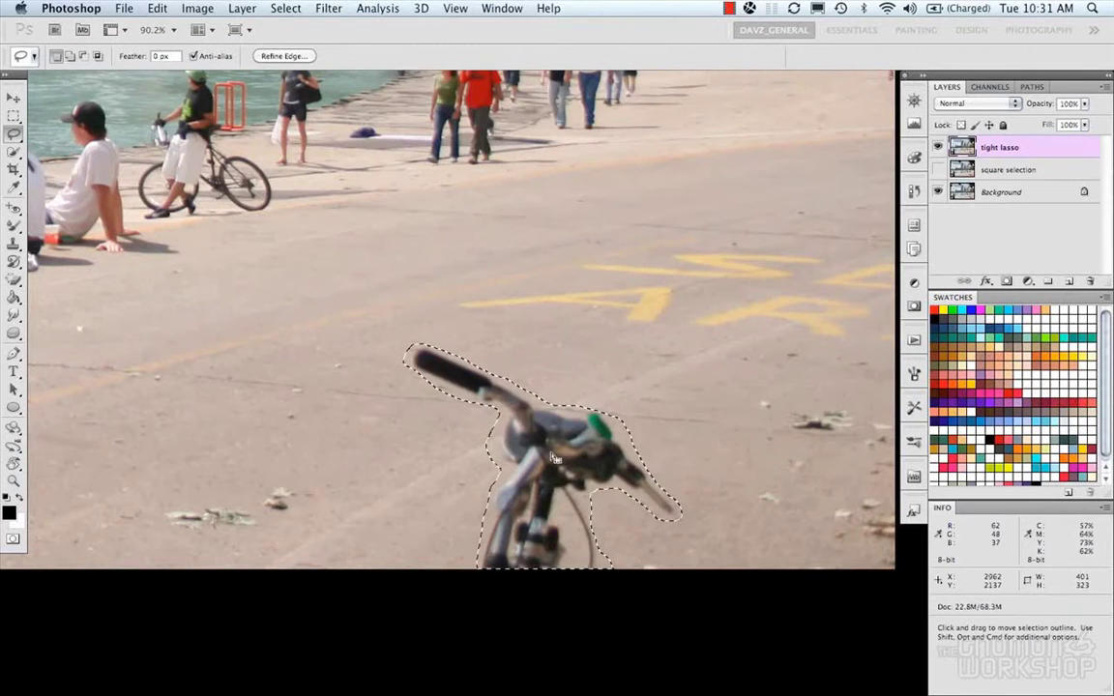
pyautogui.rightClick(553, 417)
pyautogui.click(578, 624)
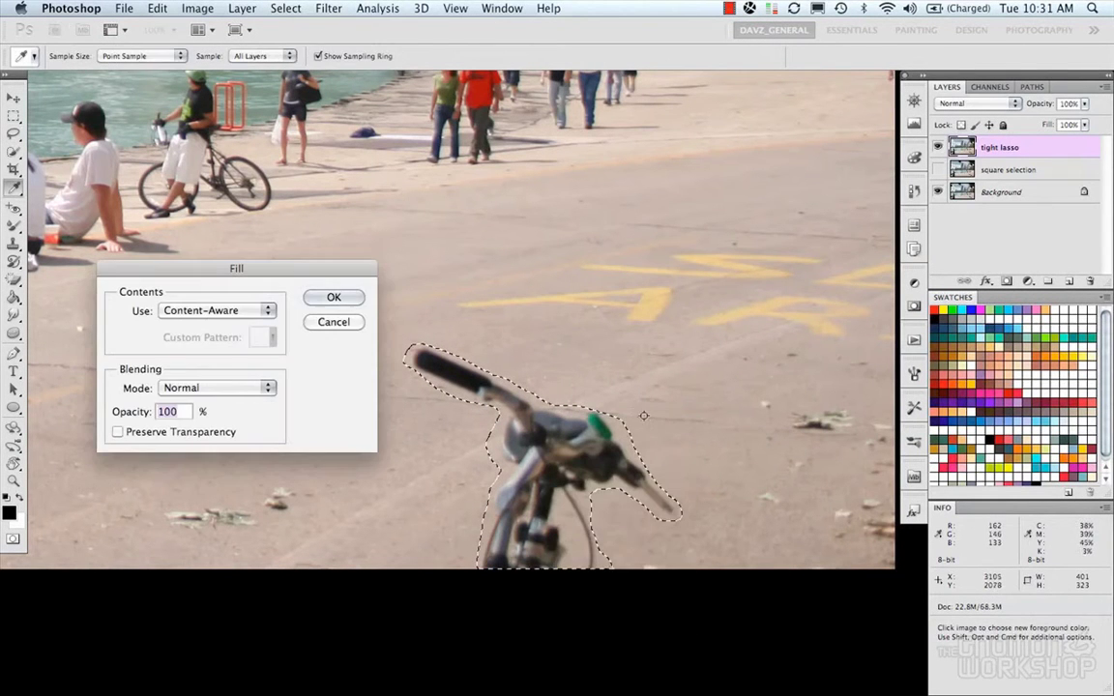
pyautogui.click(332, 296)
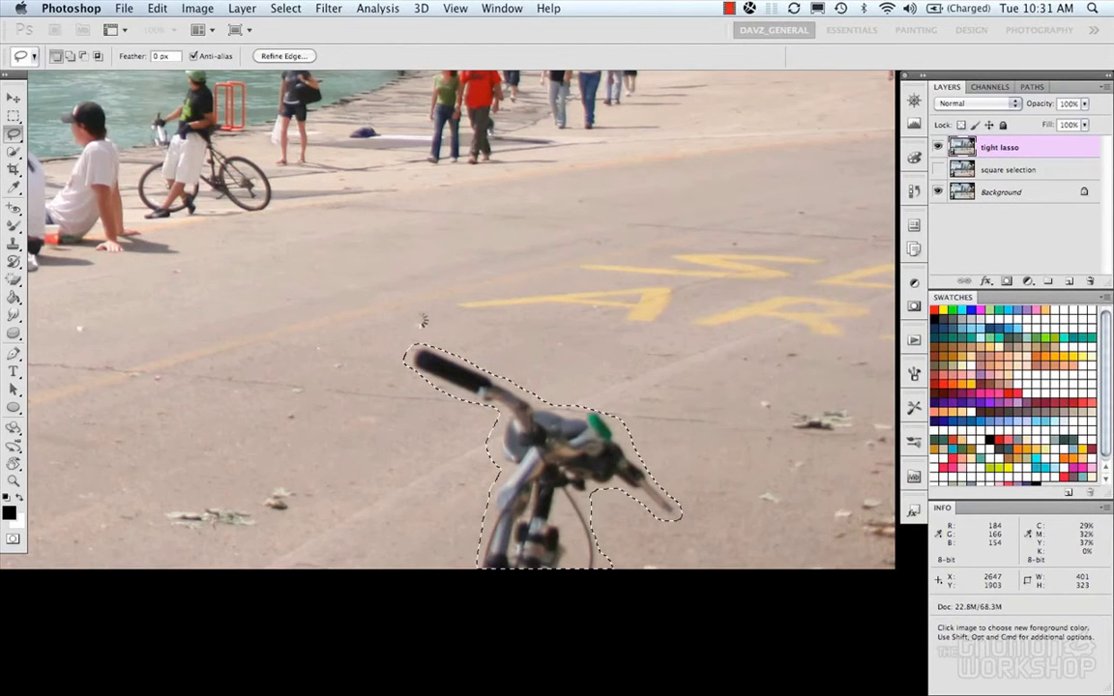
pyautogui.press('super+d')
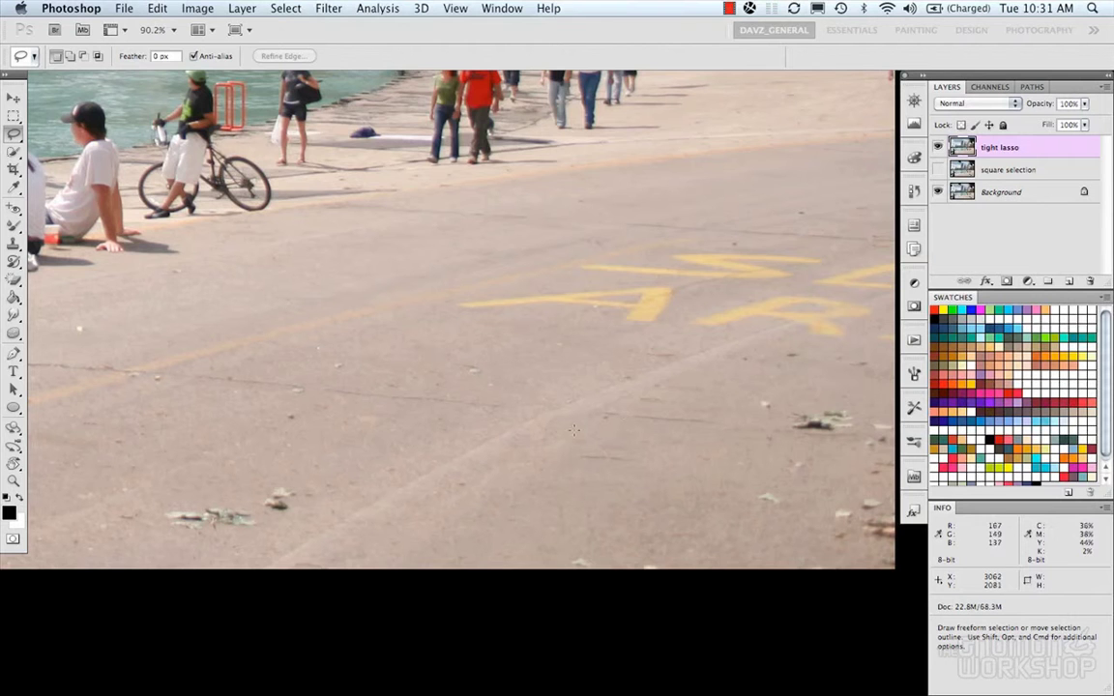
# Step: Touch up the stray crack marks on the pavement where the handlebars were, using the Clone Stamp with clean pavement sampled nearby
pyautogui.click(14, 388)
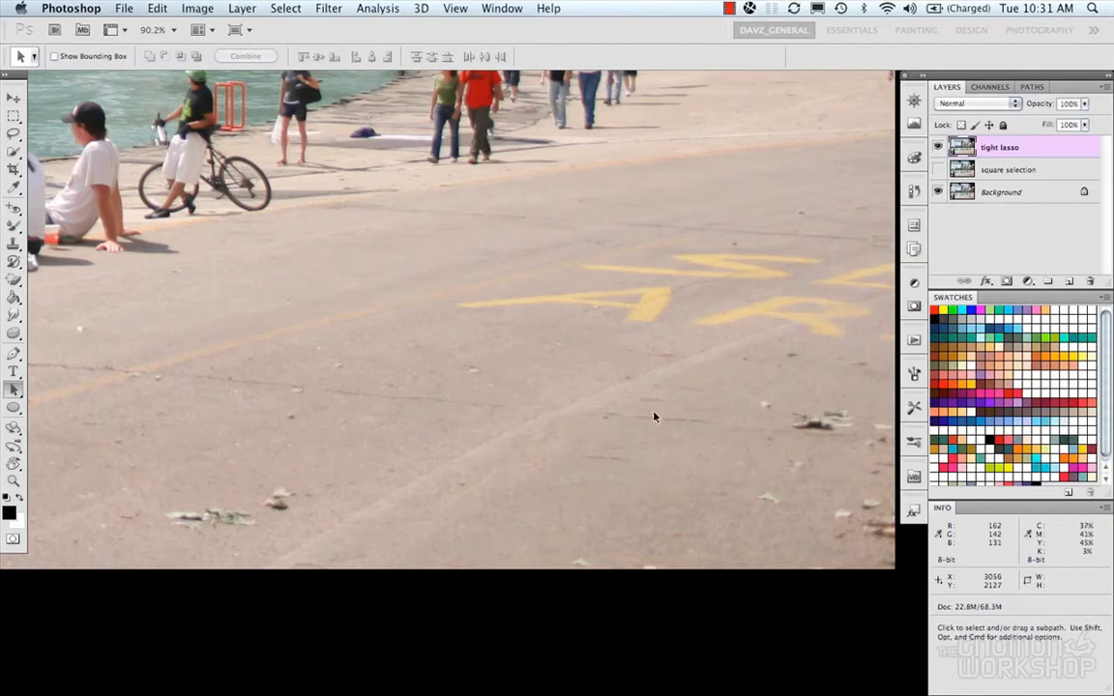
pyautogui.press('s')
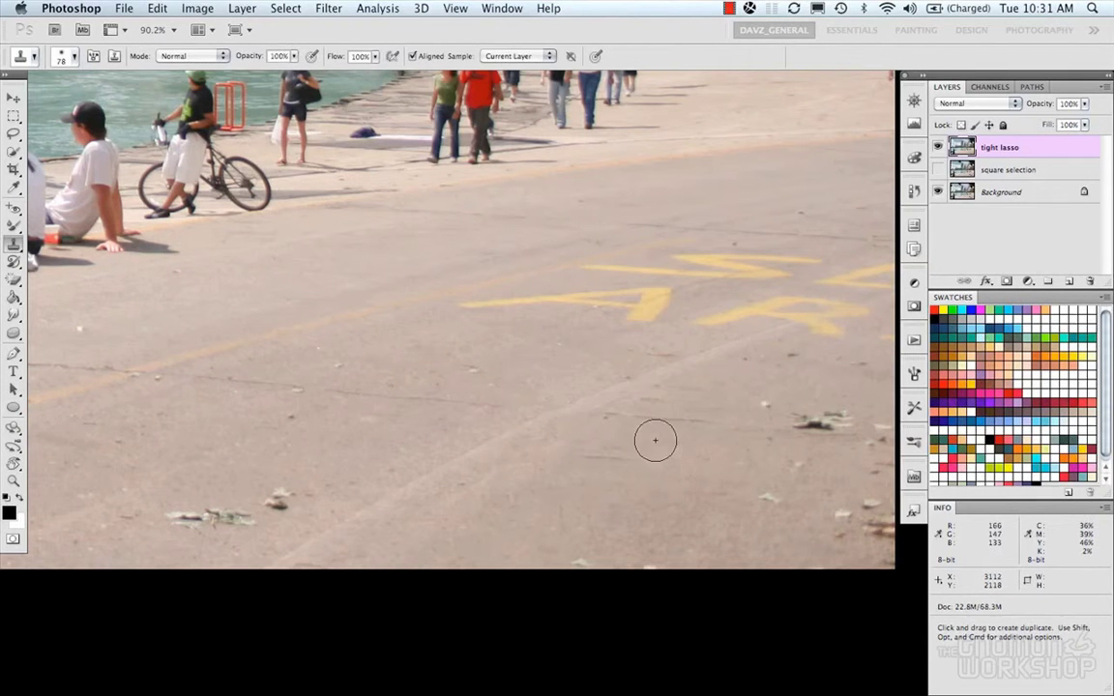
pyautogui.keyDown('alt'); pyautogui.click(661, 513); pyautogui.keyUp('alt')
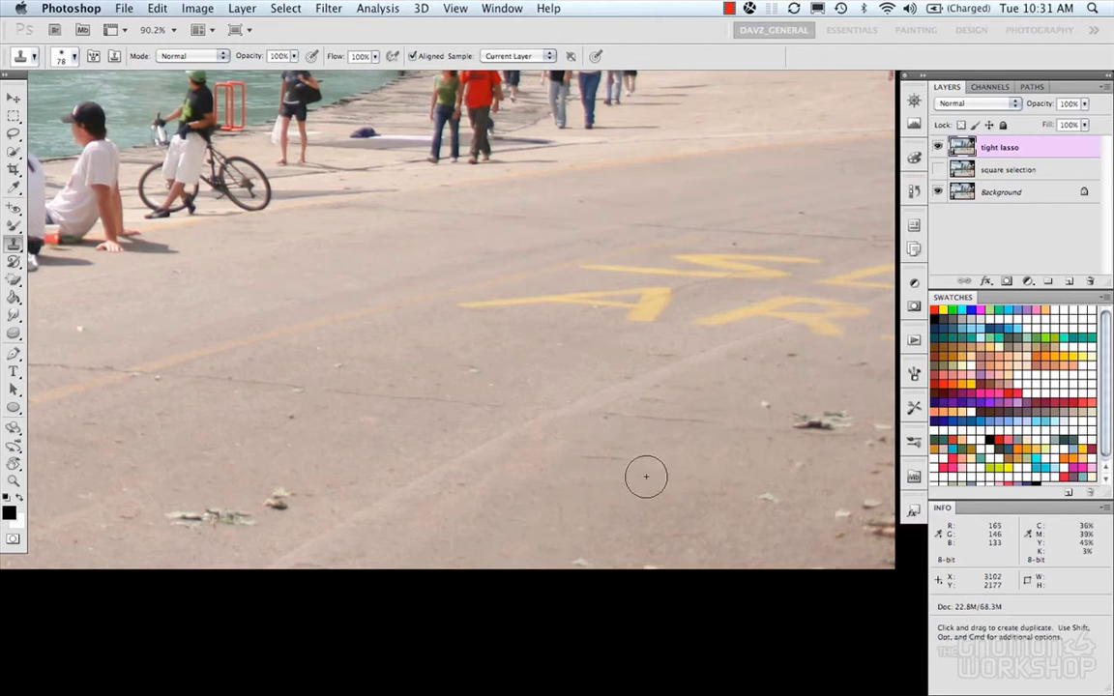
pyautogui.click(594, 467)
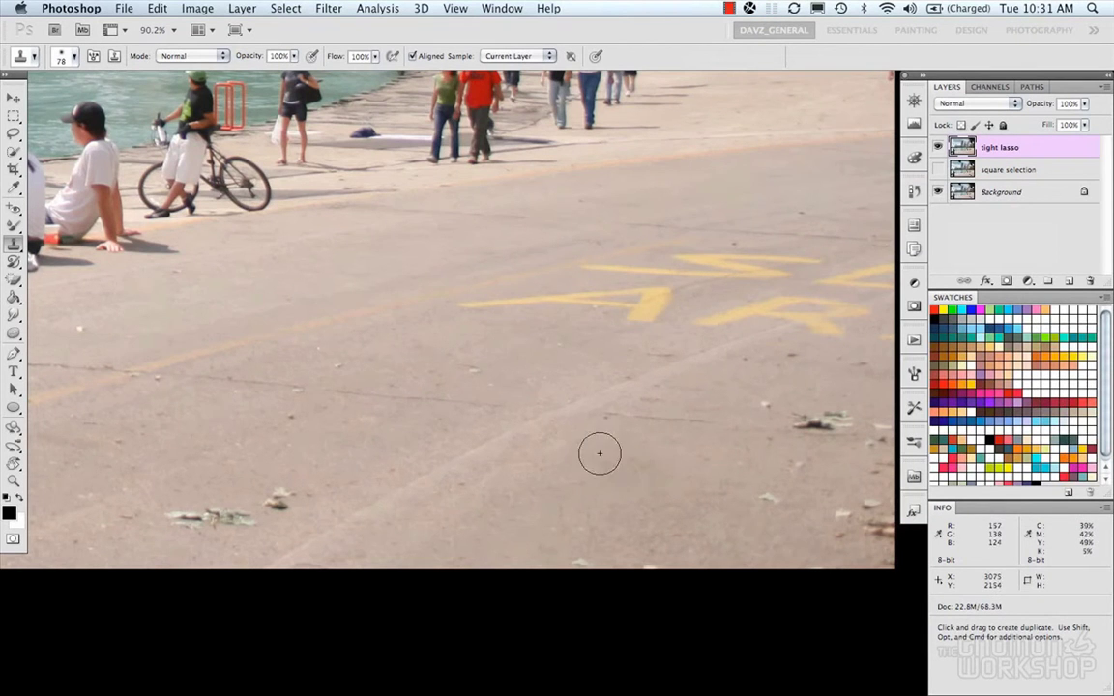
# Step: Compare the whole retouched photo with the original by repeatedly hiding and showing the tight lasso layer
pyautogui.scroll(-5, 568, 433)
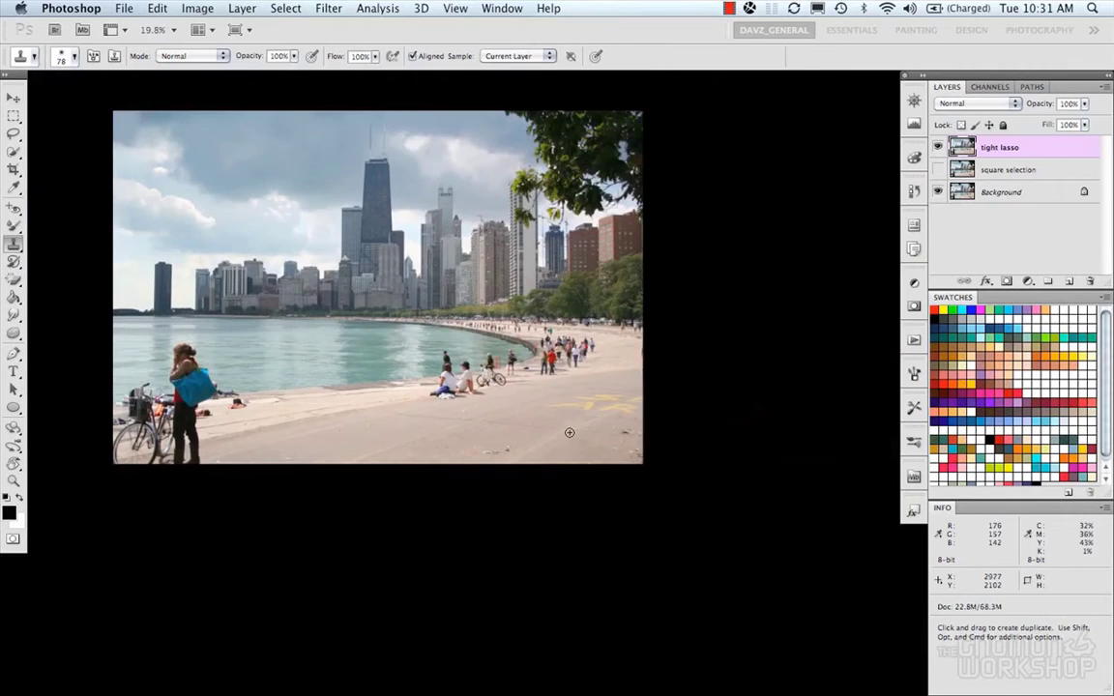
pyautogui.moveTo(499, 397); pyautogui.dragTo(638, 496)
pyautogui.scroll(4, 542, 419)
pyautogui.scroll(-3, 542, 418)
pyautogui.scroll(-1, 639, 489)
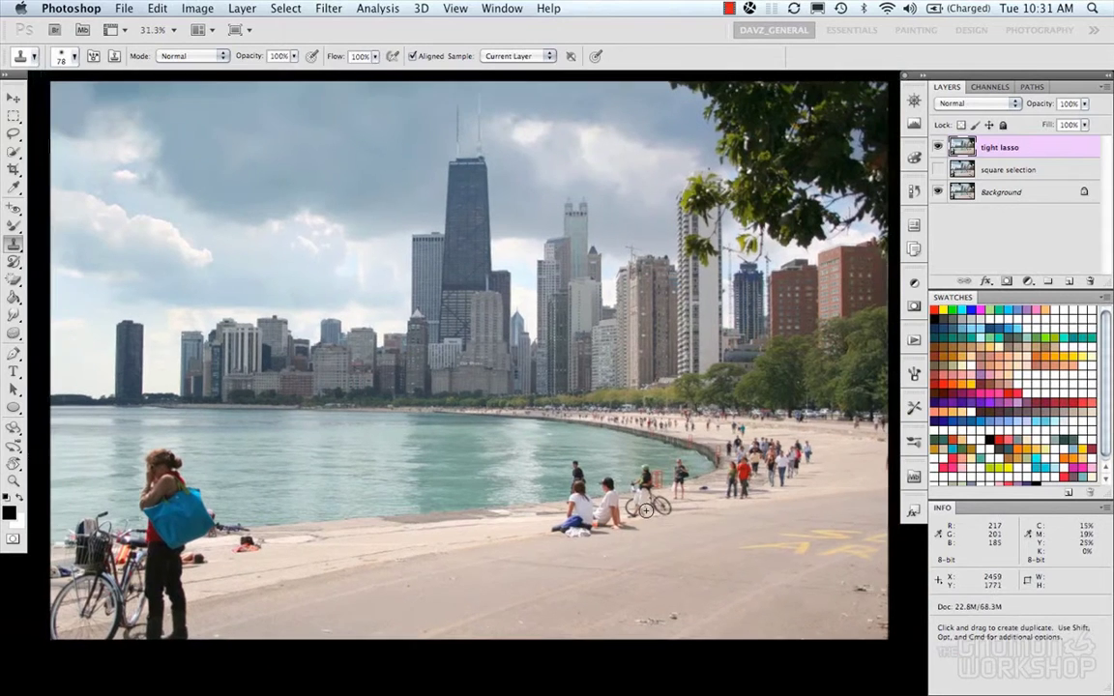
pyautogui.scroll(-2, 638, 488)
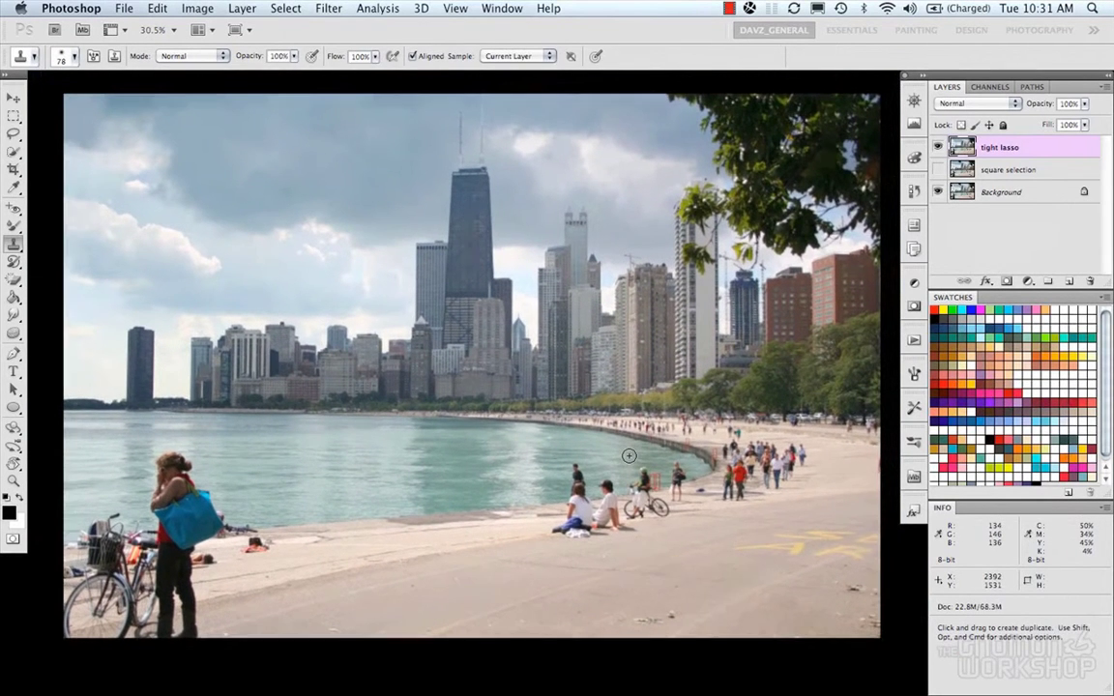
pyautogui.click(938, 150)
pyautogui.click(938, 150)
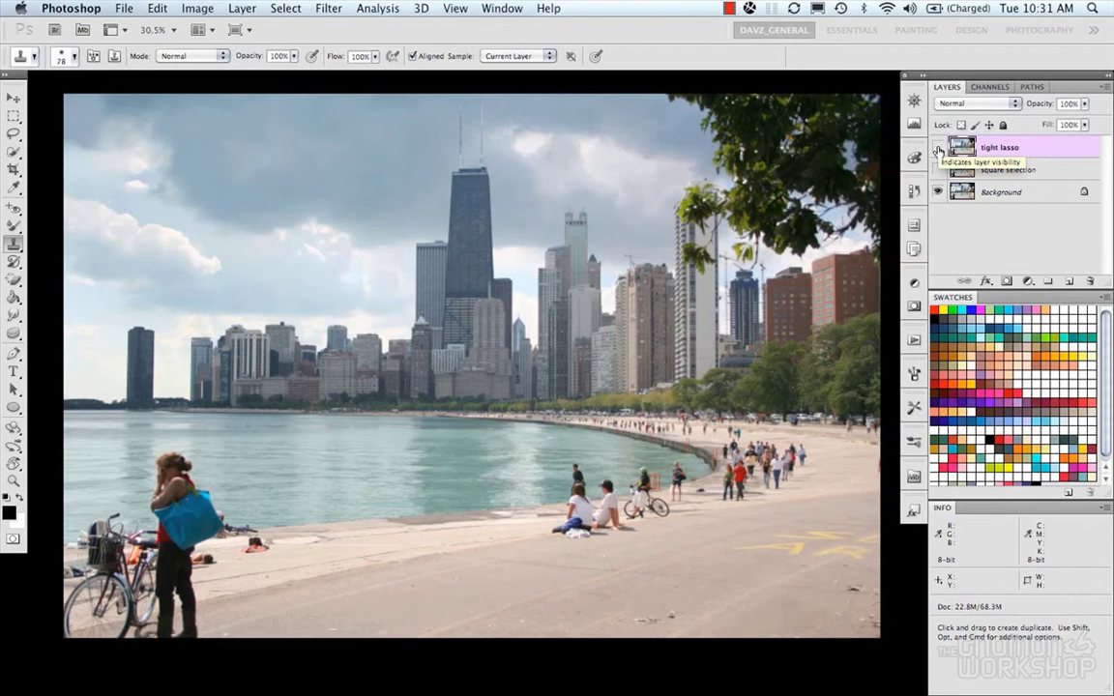
pyautogui.click(938, 150)
pyautogui.click(938, 150)
pyautogui.press('space')
pyautogui.moveTo(722, 303); pyautogui.dragTo(716, 306)
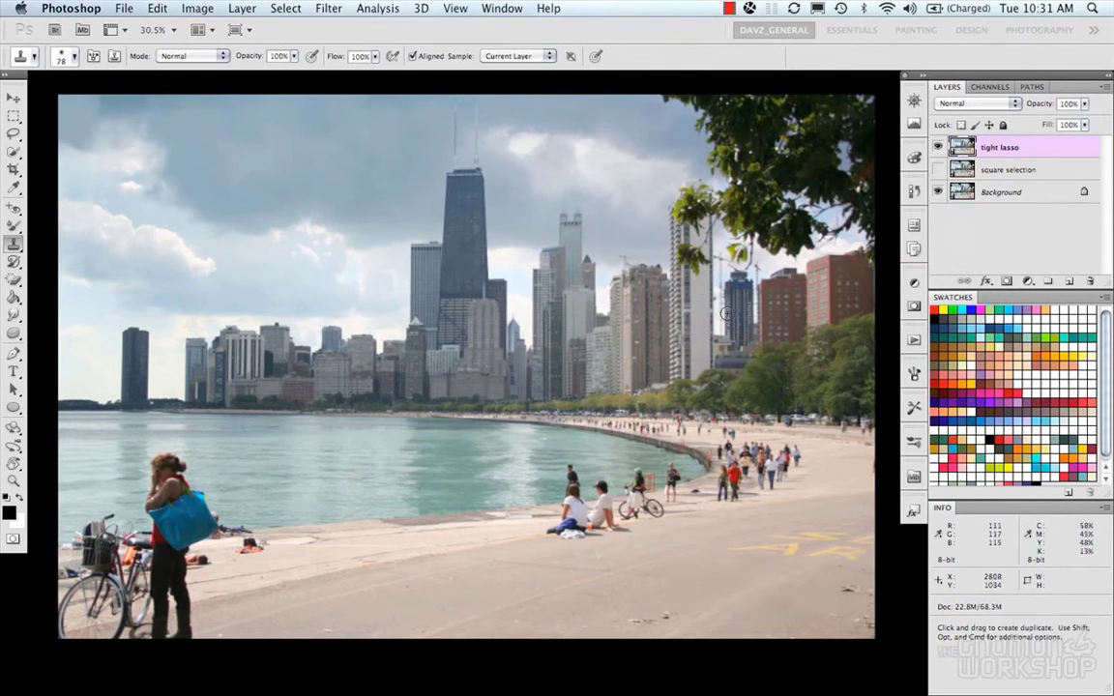
pyautogui.click(939, 148)
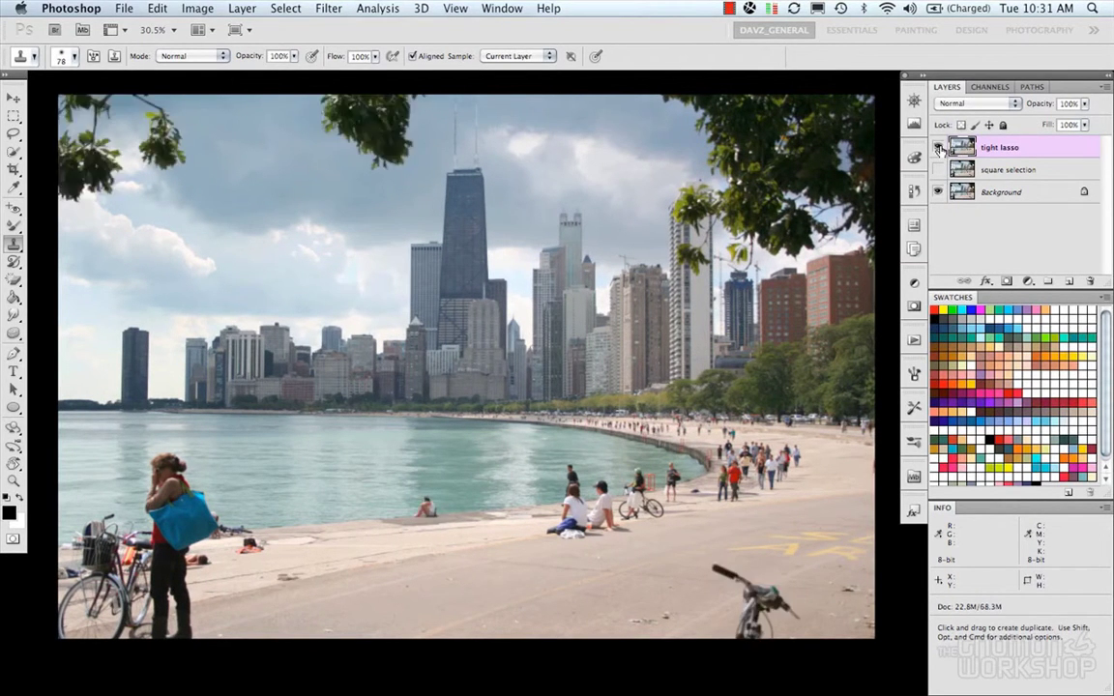
pyautogui.click(939, 148)
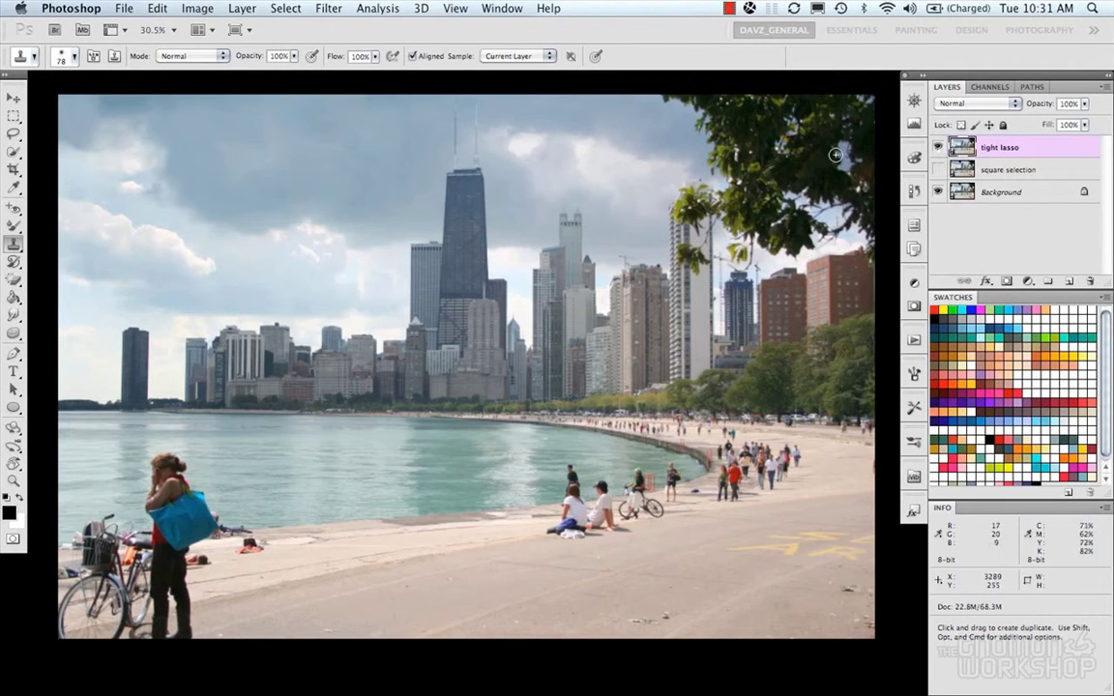
pyautogui.click(940, 147)
pyautogui.click(940, 147)
pyautogui.click(940, 147)
pyautogui.click(940, 147)
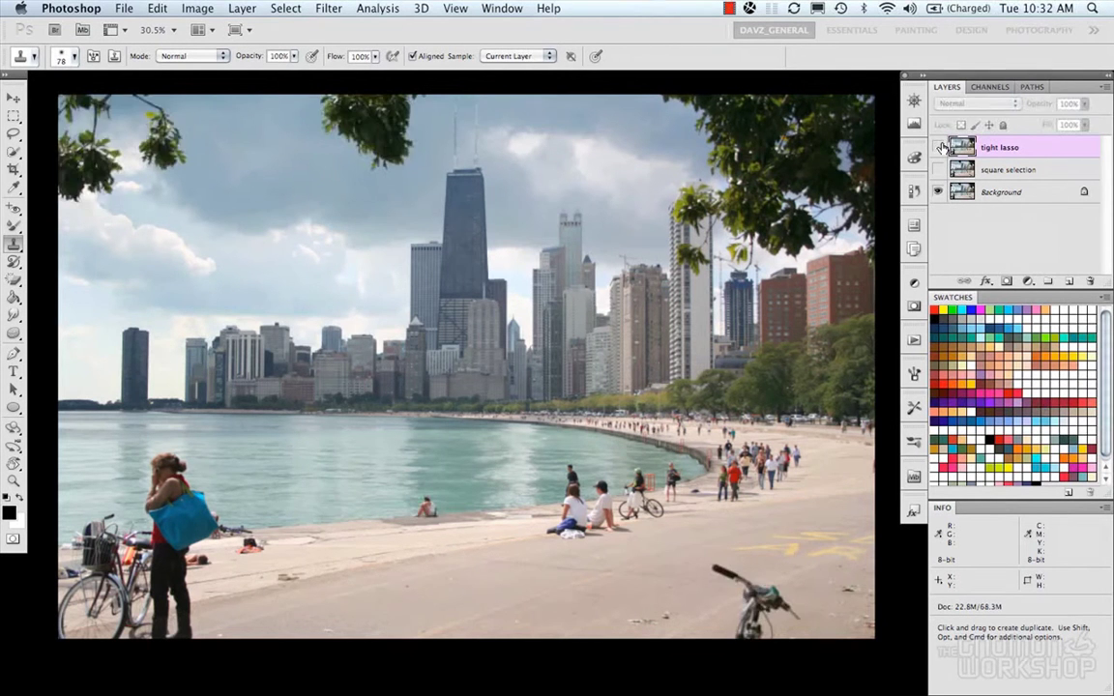
pyautogui.click(940, 147)
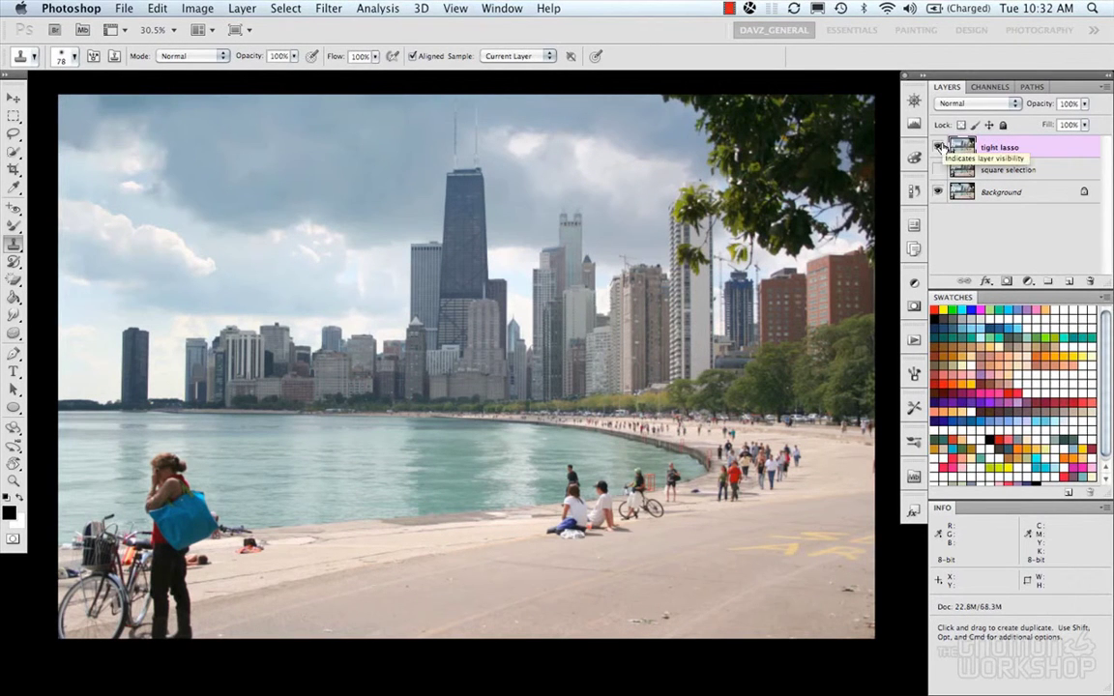
pyautogui.press('space')
pyautogui.moveTo(534, 208); pyautogui.dragTo(532, 209)
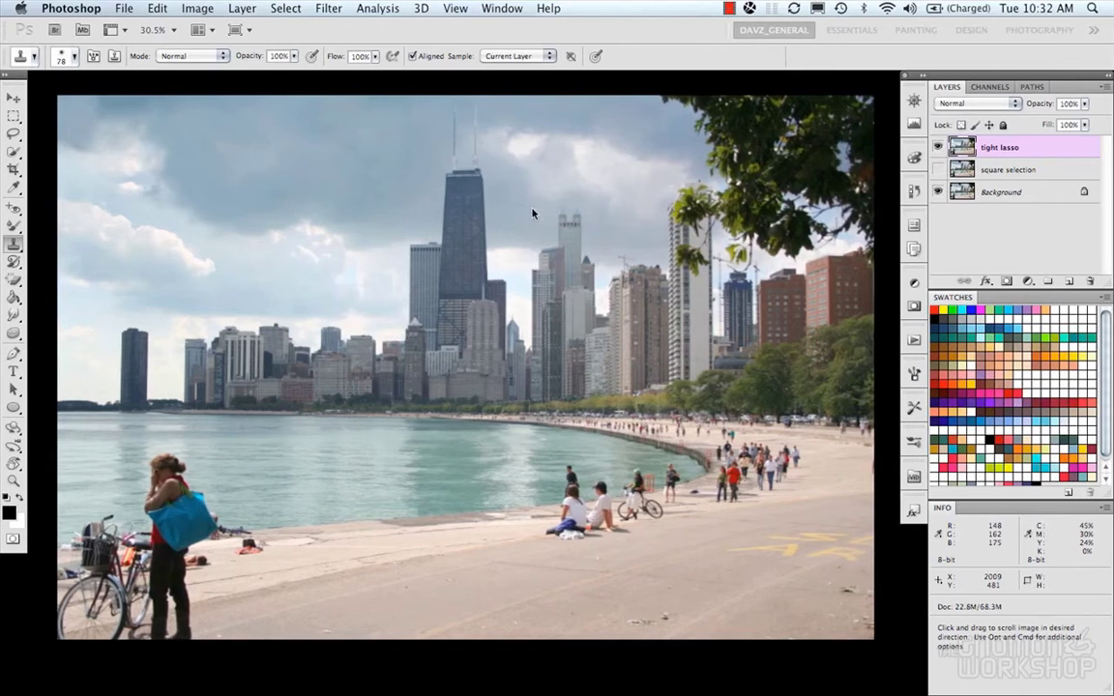